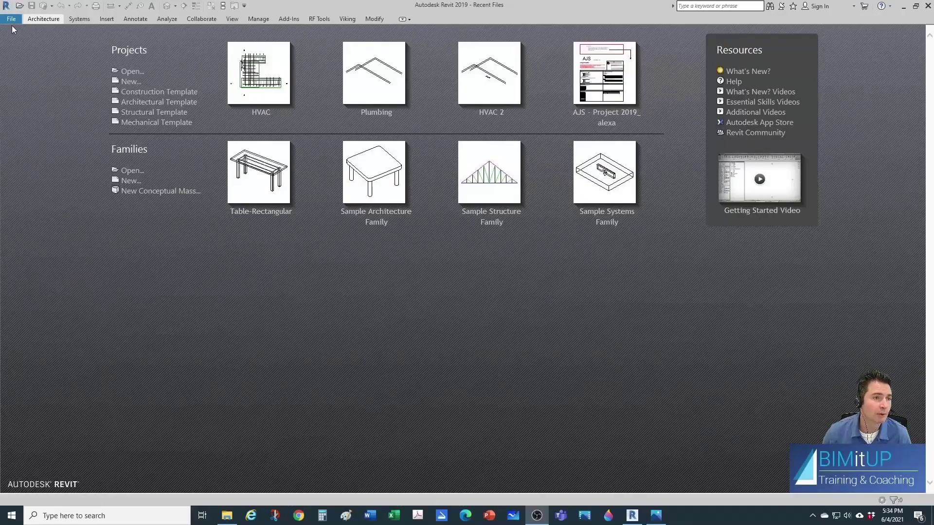
Open the HVAC.rvt project from Recent Documents
click(12, 20)
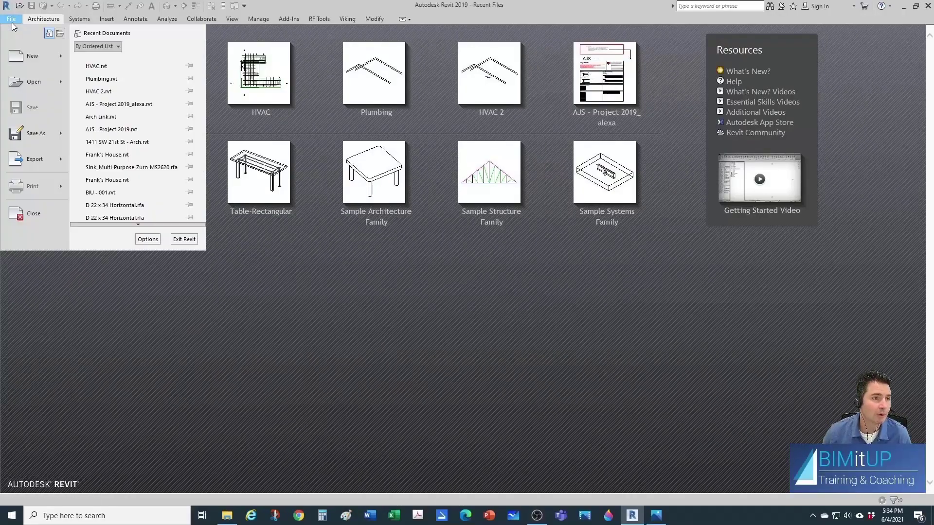
click(105, 68)
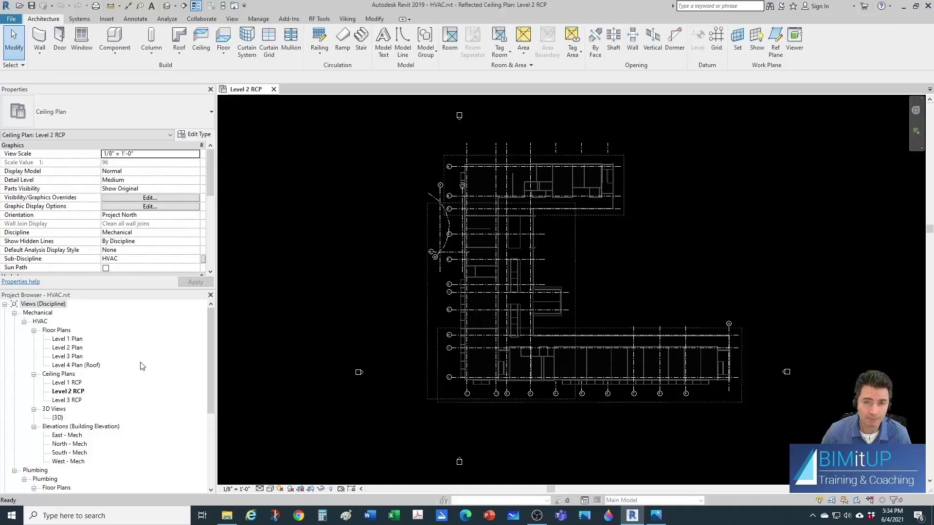
scroll(586, 260, up, 1)
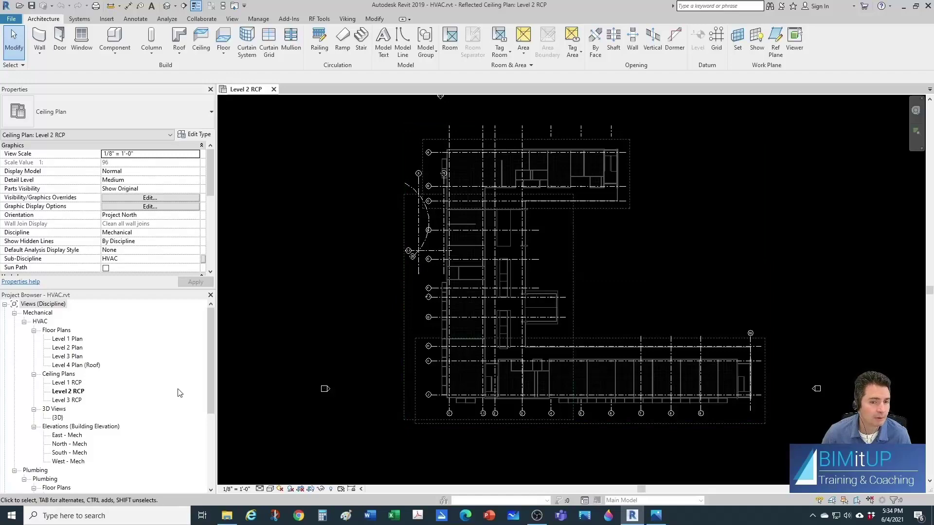
scroll(642, 396, up, 5)
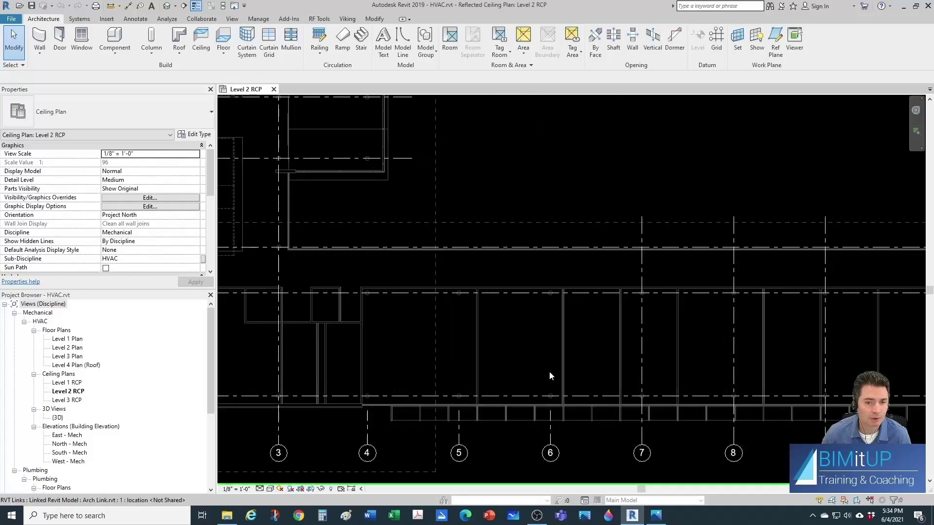
View Level 1 RCP briefly, then return to Level 2 RCP and frame its ceiling bays
double_click(64, 382)
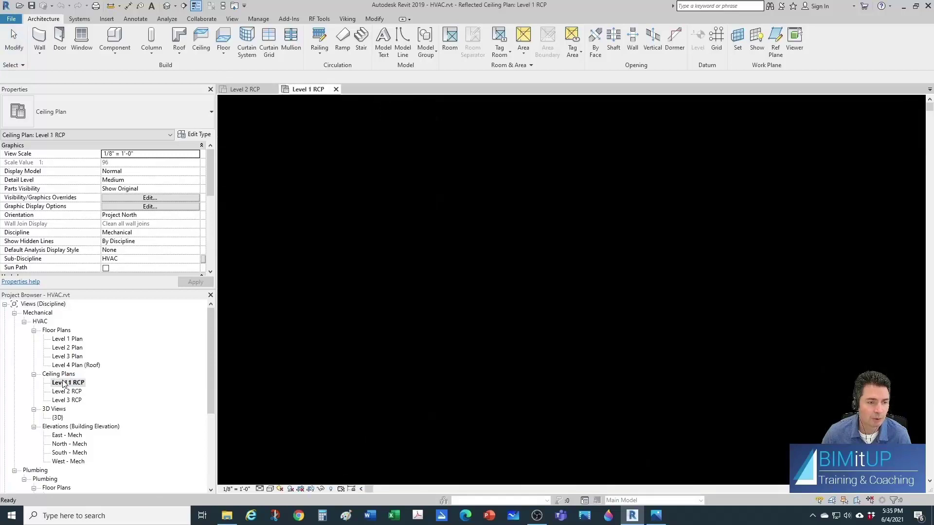
scroll(638, 331, up, 3)
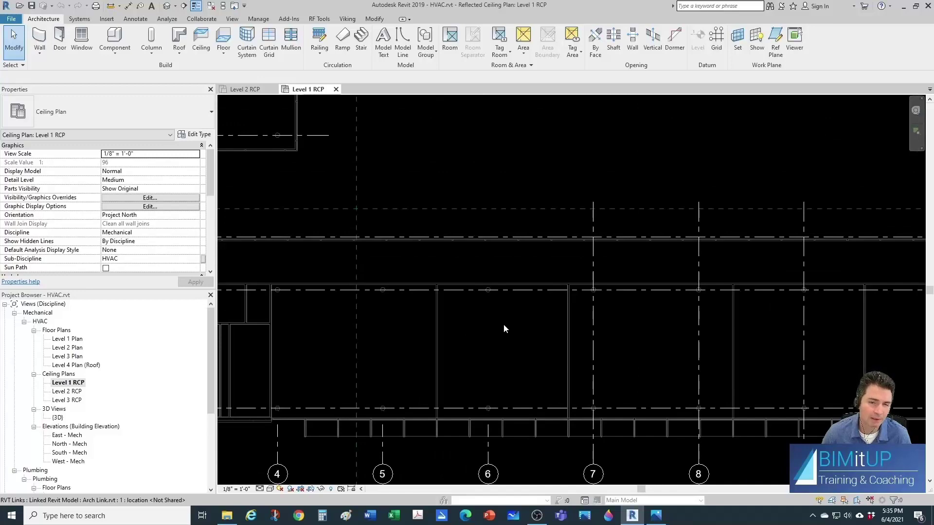
click(336, 89)
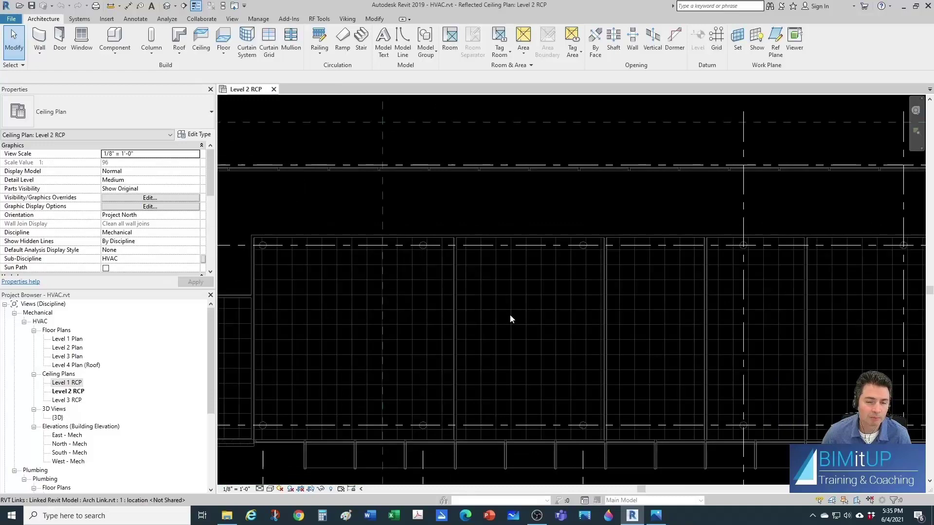
scroll(509, 314, up, 1)
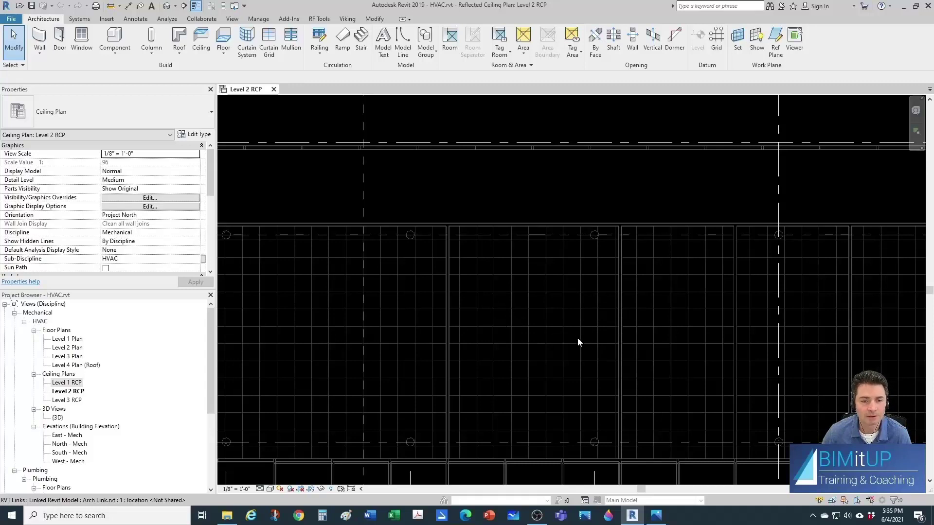
middle_drag(584, 345, 548, 338)
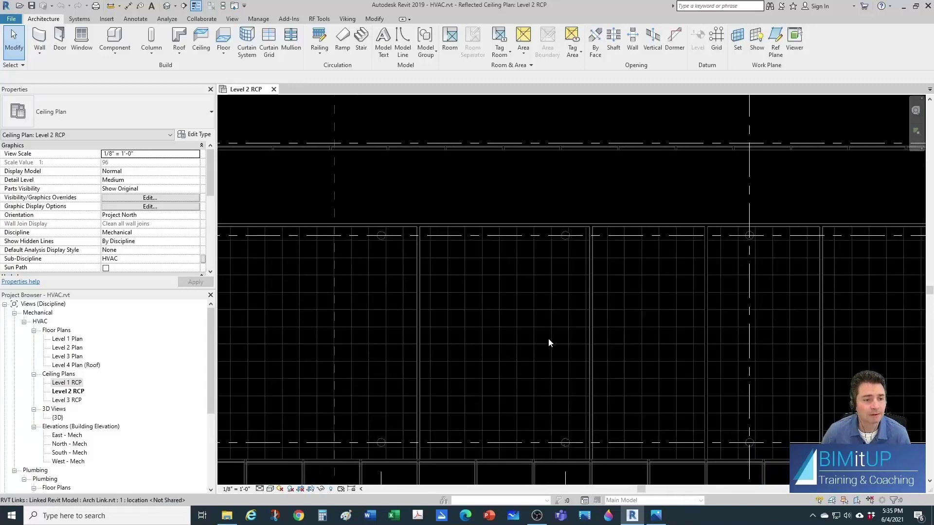
middle_drag(547, 337, 518, 331)
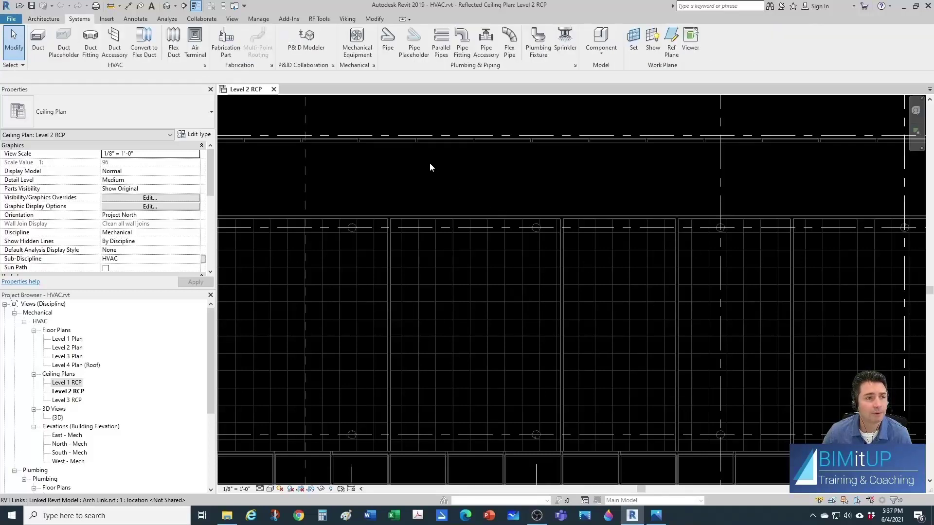
Load Supply Diffuser - Rectangular Face Round Neck.rfa from Mechanical > MEP > Air-Side Components > Air Terminals
click(106, 19)
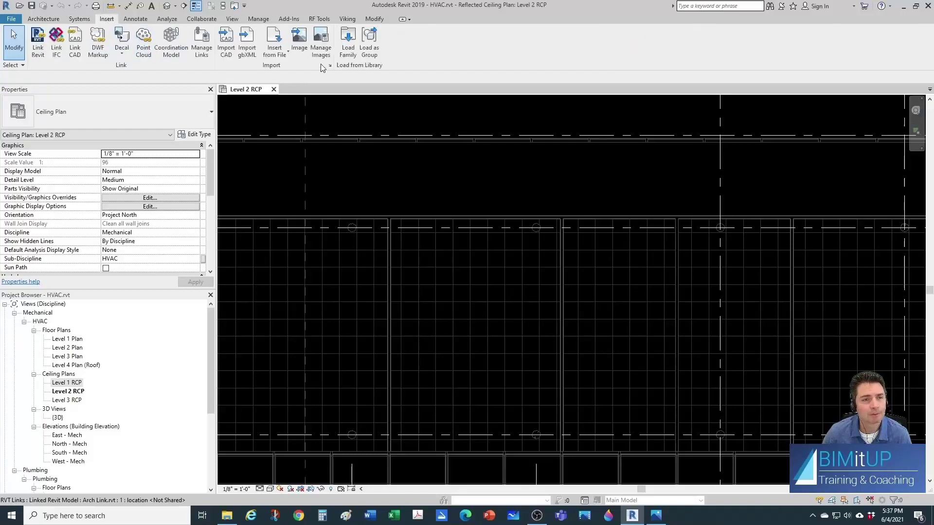
click(348, 49)
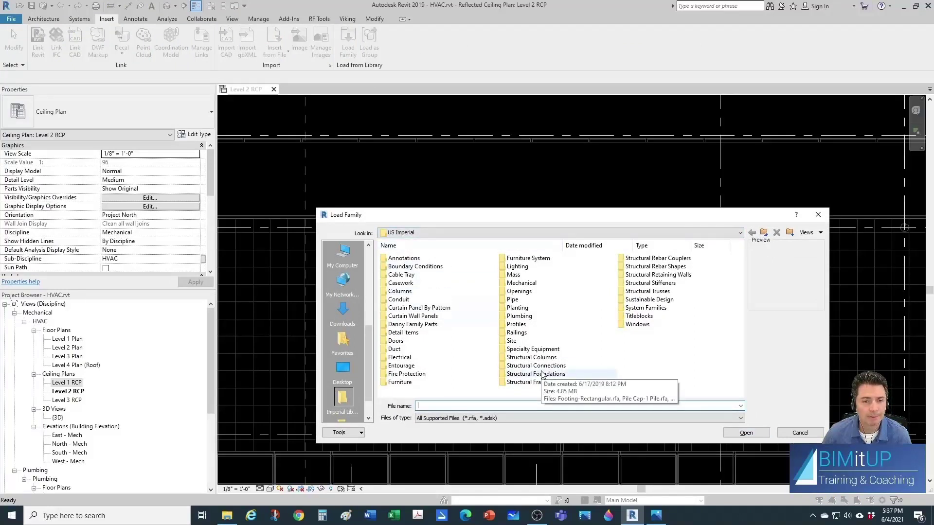
double_click(518, 284)
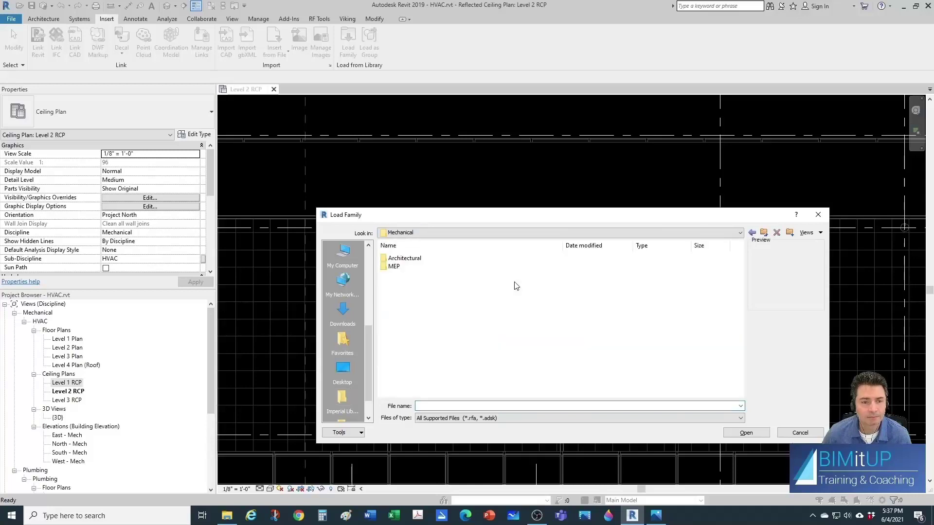
double_click(398, 267)
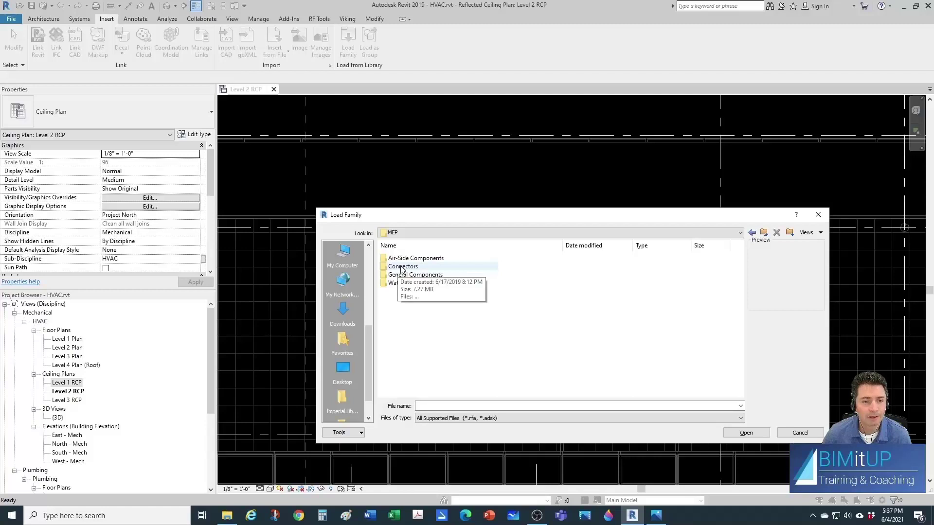
click(403, 258)
double_click(402, 258)
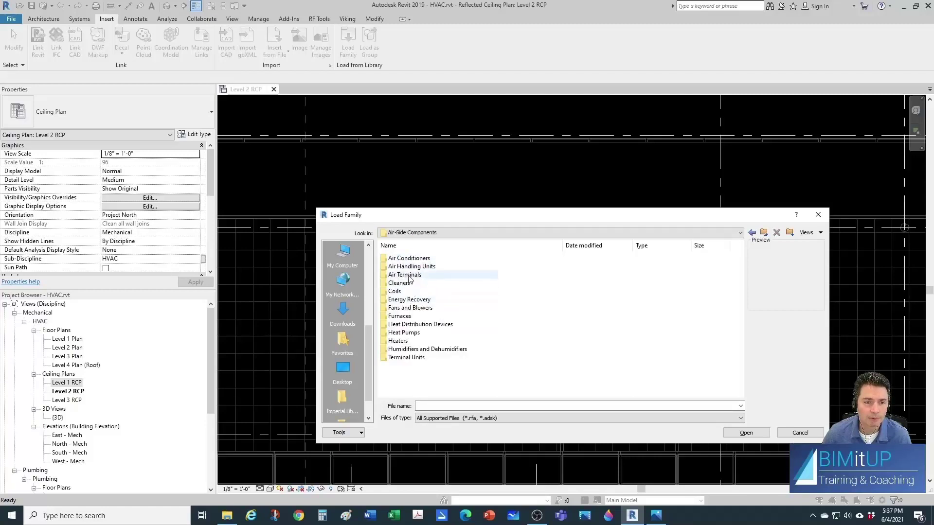
double_click(402, 276)
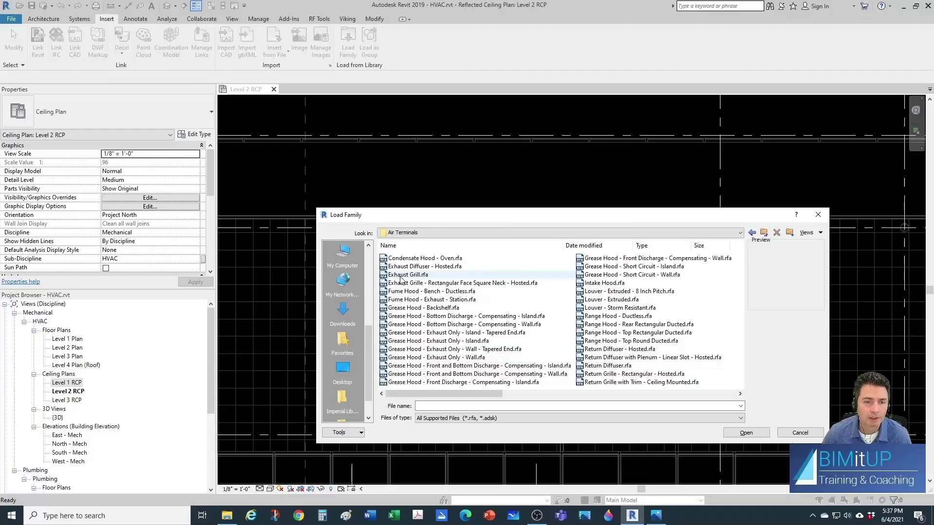
scroll(401, 280, down, 2)
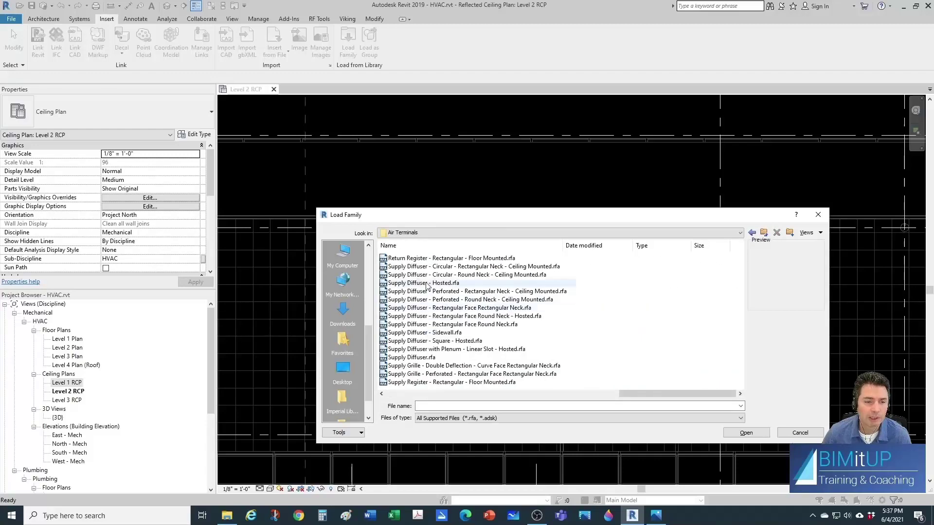
click(400, 324)
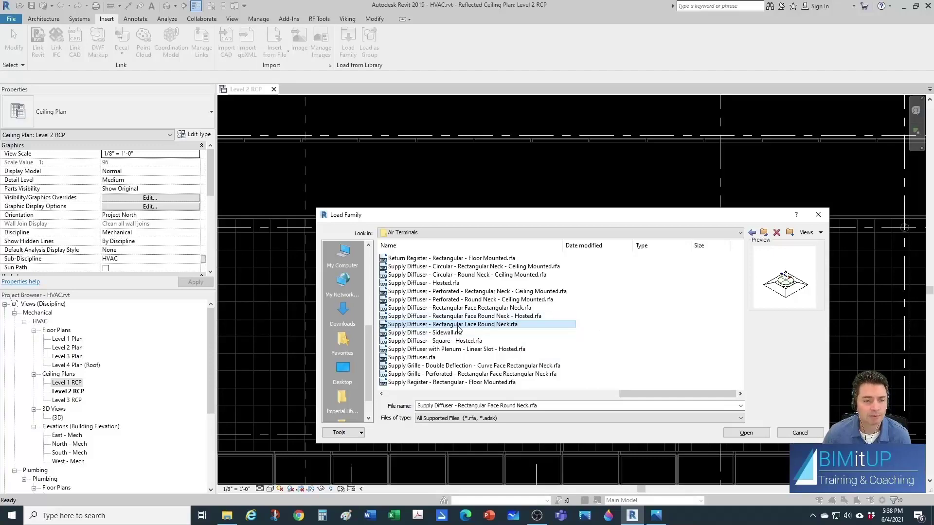
click(734, 433)
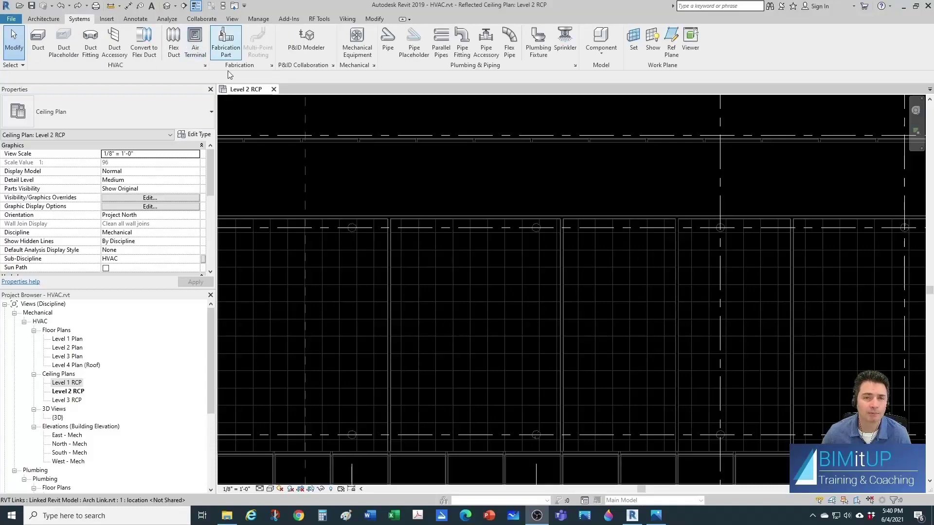
Start a Component placement using the 24x24 - 6 Neck diffuser type at an 8' offset
click(44, 19)
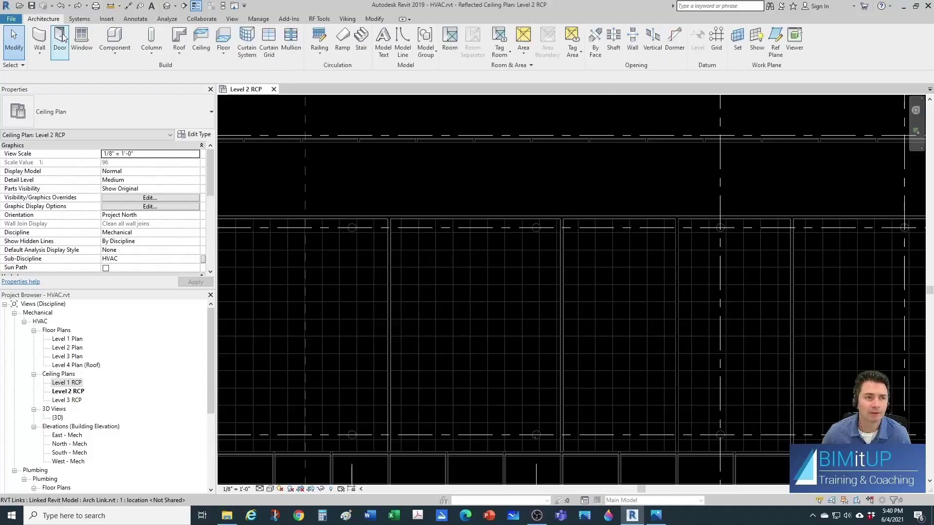
click(116, 39)
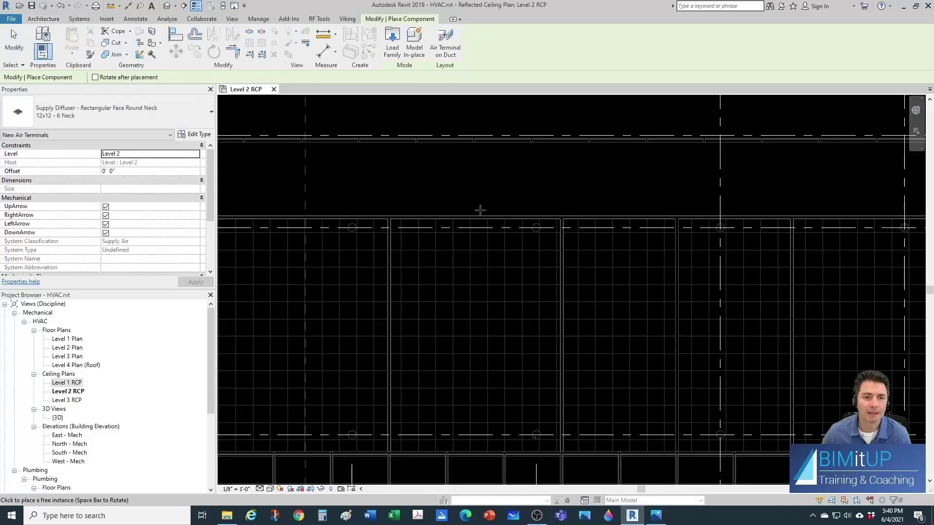
click(74, 115)
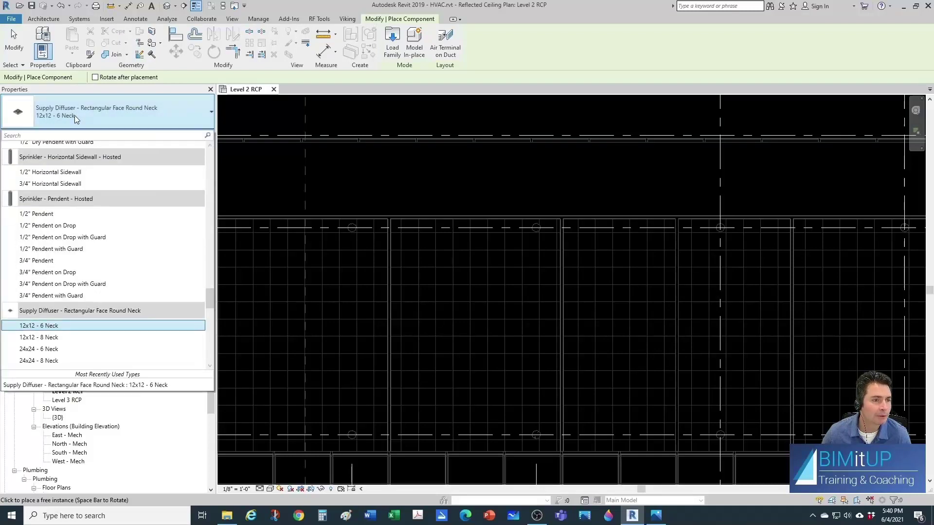
scroll(57, 315, down, 1)
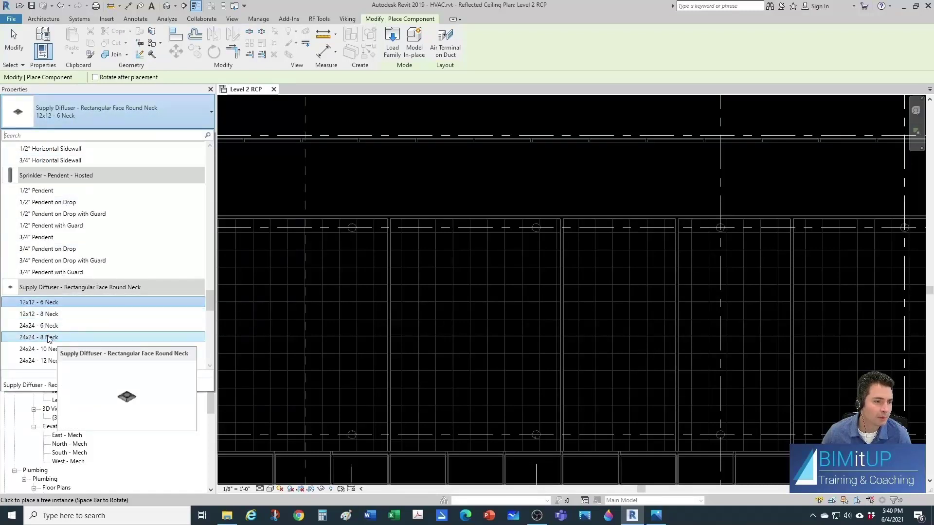
click(45, 325)
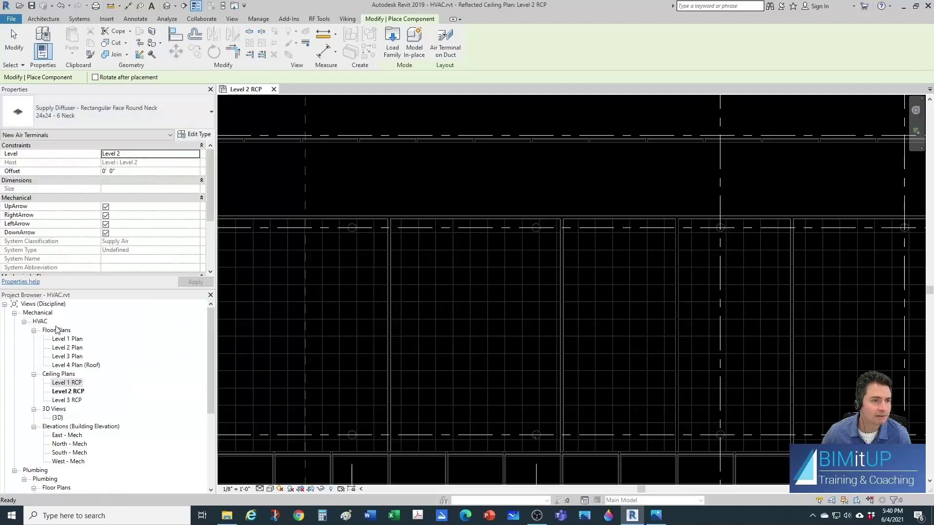
click(127, 171)
text(8')
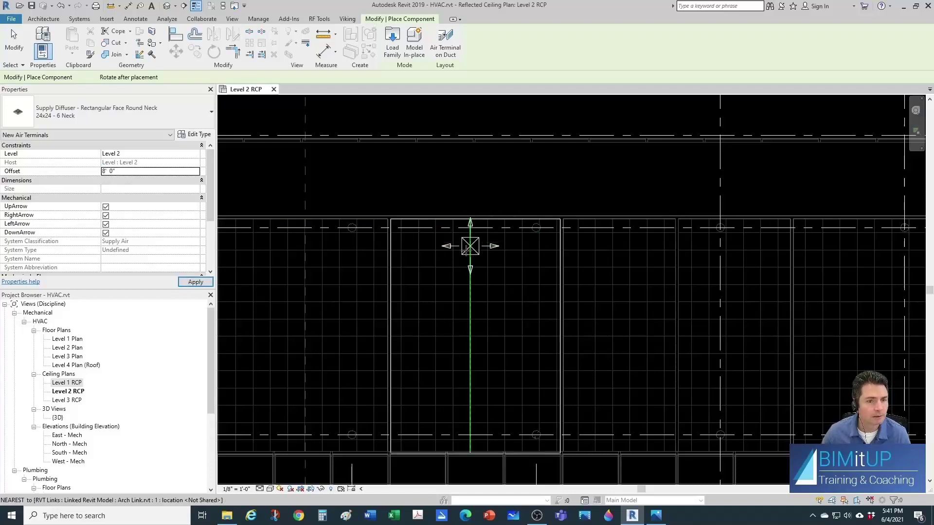
Place the 24x24 - 6 Neck diffuser in the target Level 2 ceiling bay
scroll(466, 250, up, 4)
scroll(474, 254, down, 3)
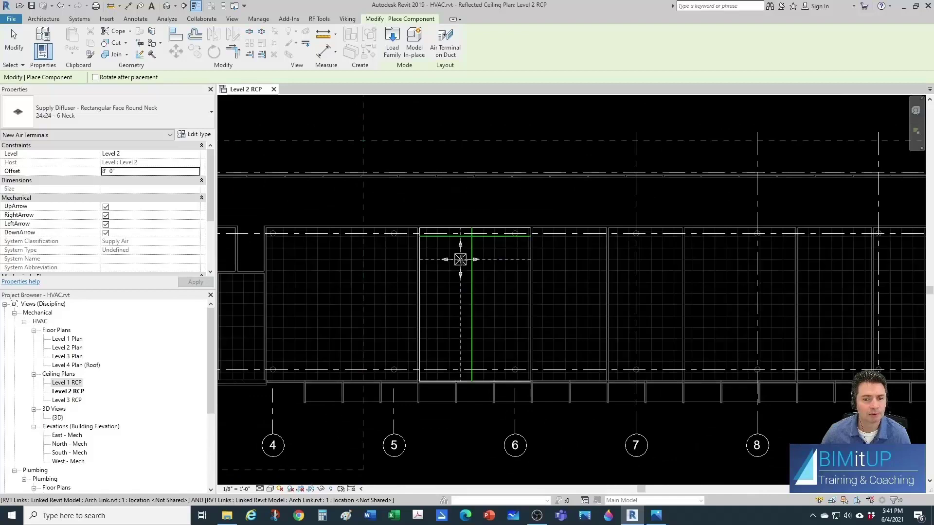
scroll(460, 260, up, 1)
middle_drag(334, 271, 425, 274)
scroll(375, 267, up, 3)
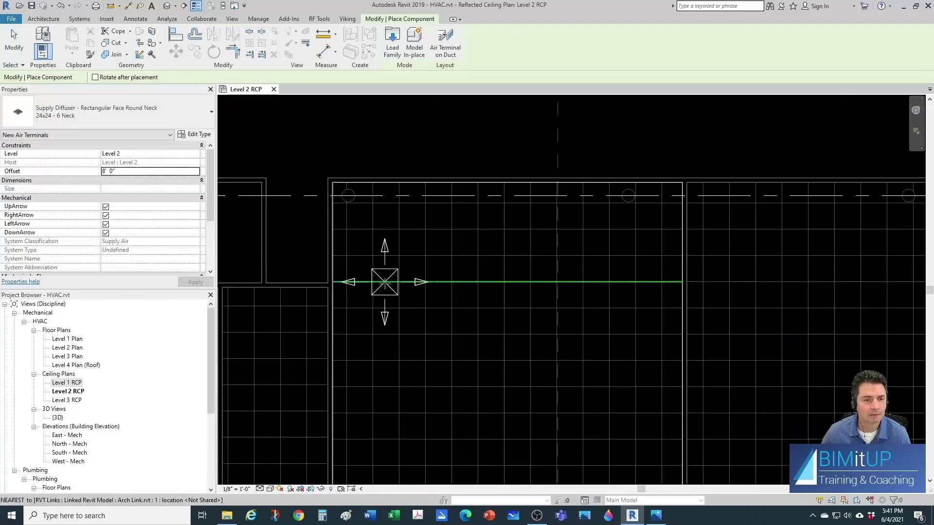
scroll(385, 282, up, 2)
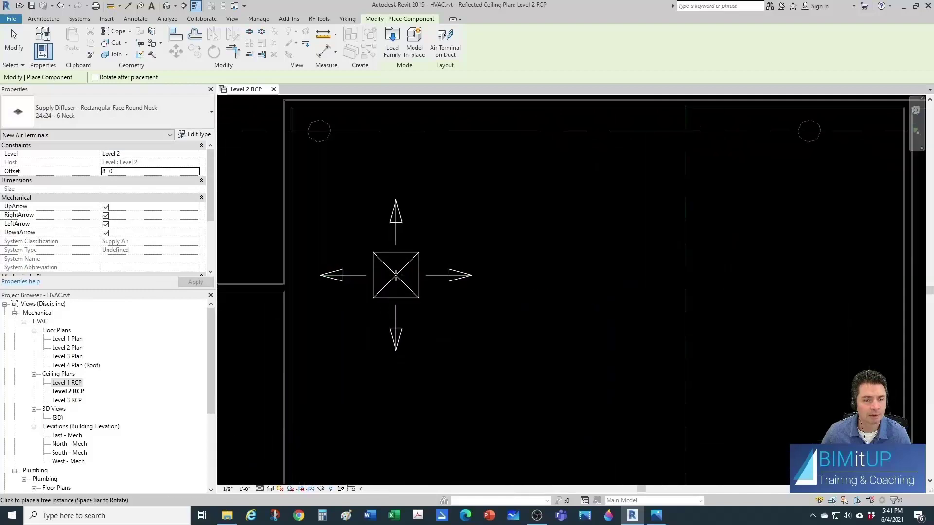
click(396, 273)
Align the diffuser's side edge to the vertical ceiling grid line with AL
key(Escape)
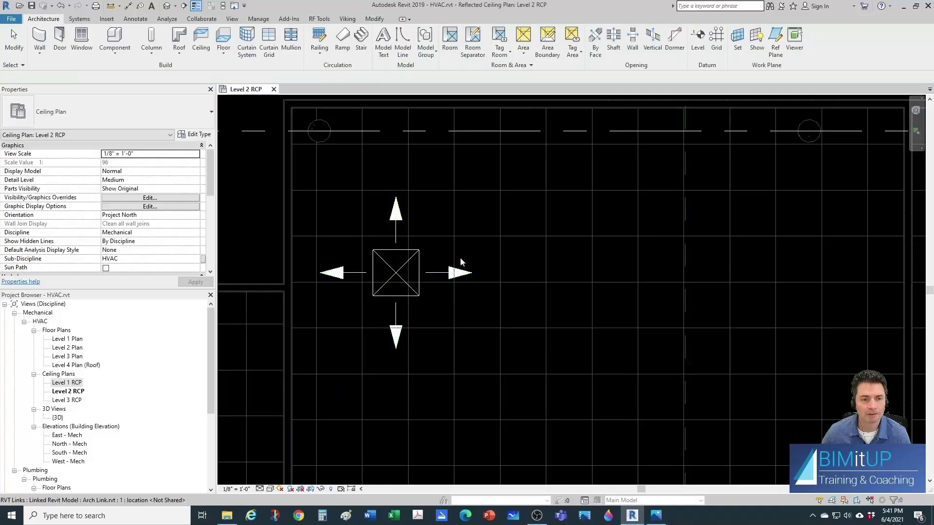
key(a)
key(l)
scroll(451, 254, up, 1)
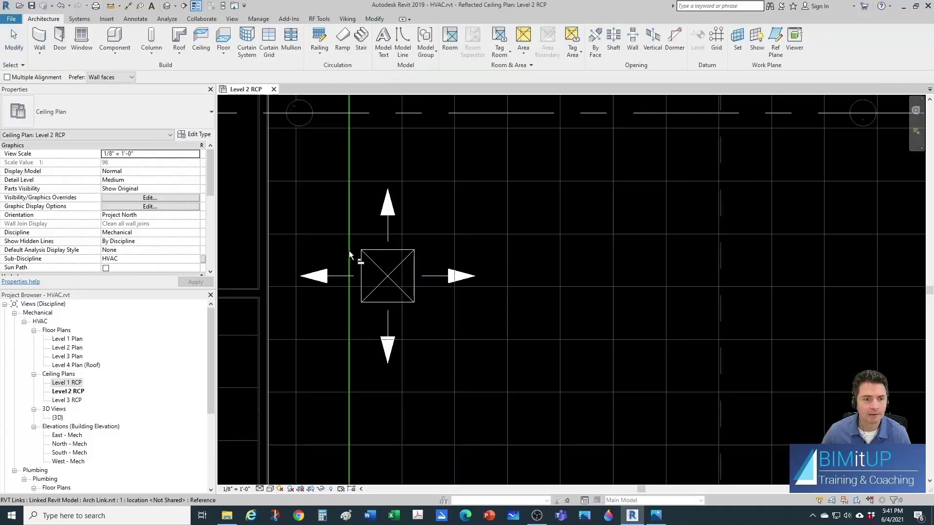
click(348, 249)
click(359, 256)
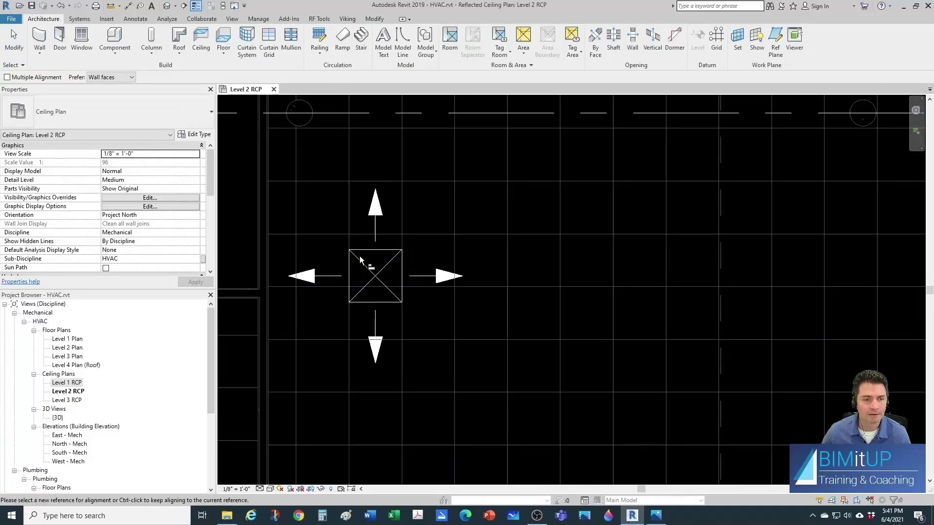
key(Escape)
Align the diffuser's top edge to the horizontal ceiling grid line
key(a)
key(l)
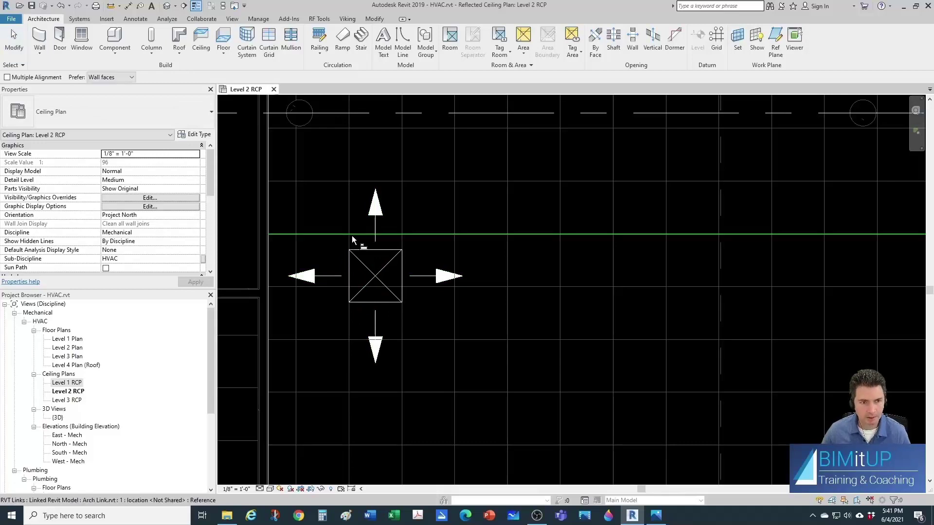
click(358, 234)
click(363, 251)
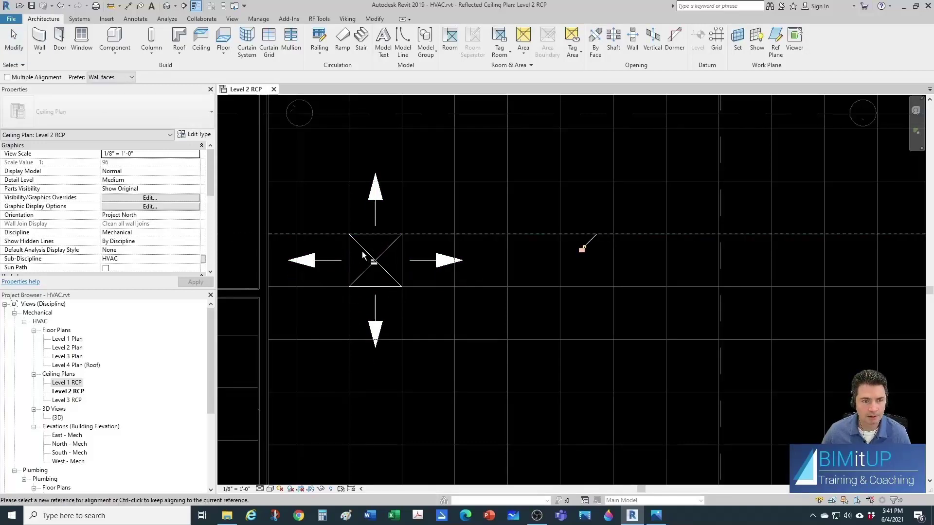
key(Escape)
scroll(404, 283, down, 2)
middle_drag(403, 283, 434, 279)
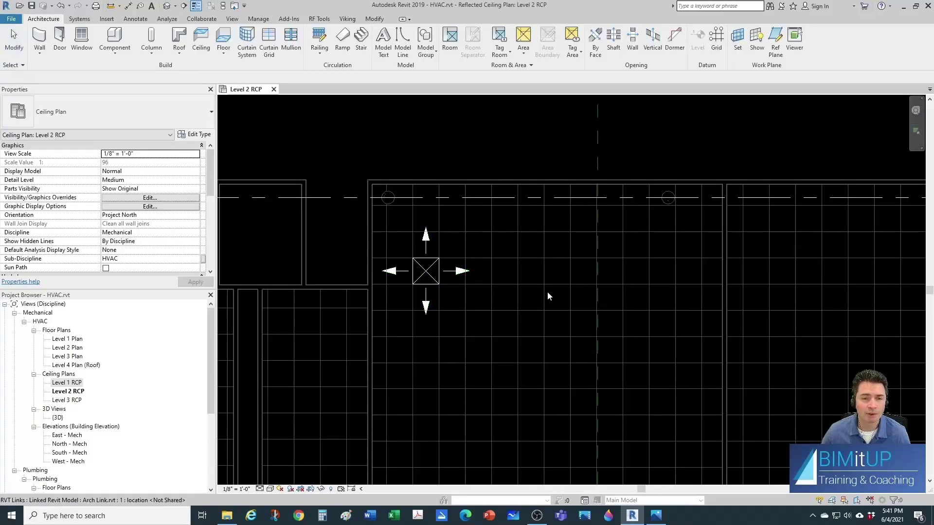
key(Escape)
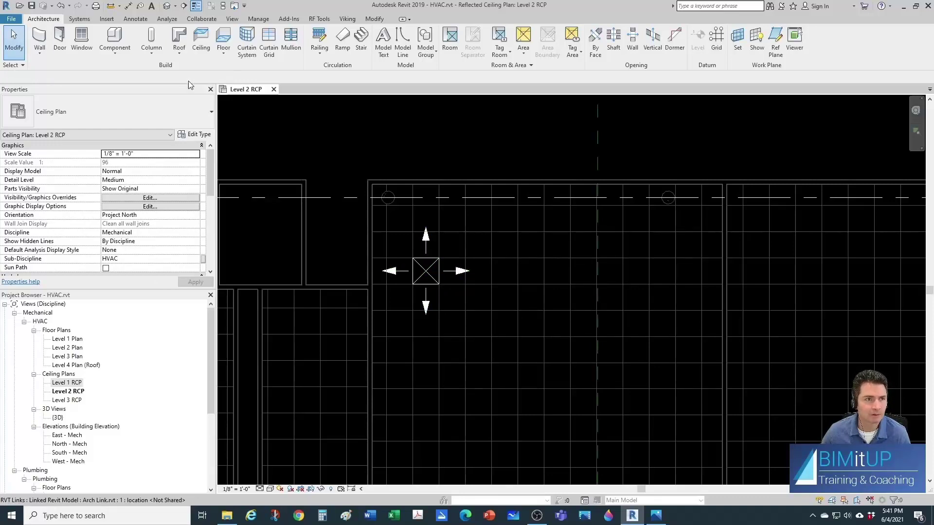
Draw a section line below the diffuser and open the resulting Section 1 view
click(184, 6)
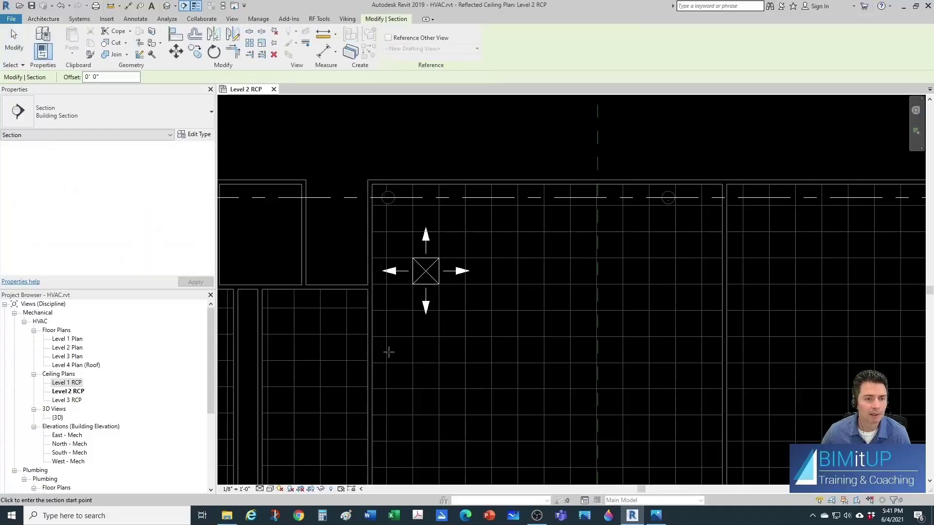
click(369, 350)
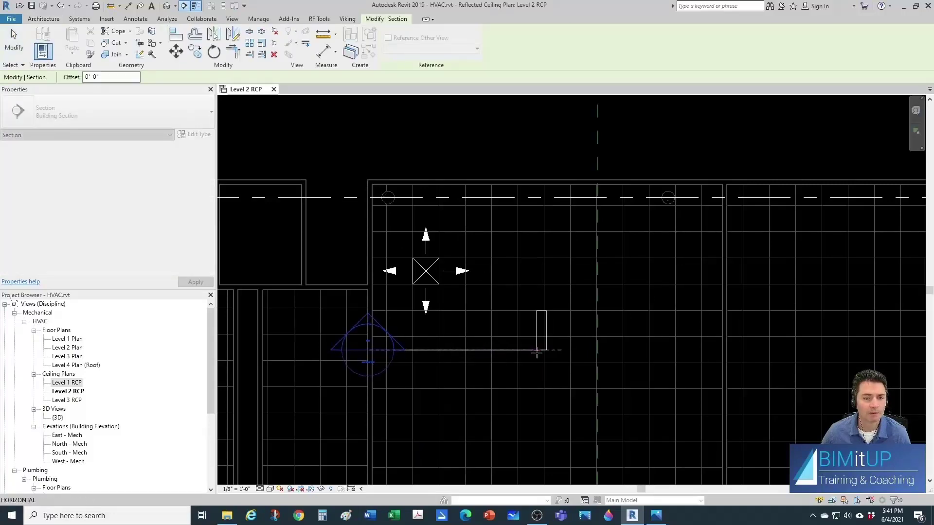
click(537, 350)
key(Escape)
key(Escape)
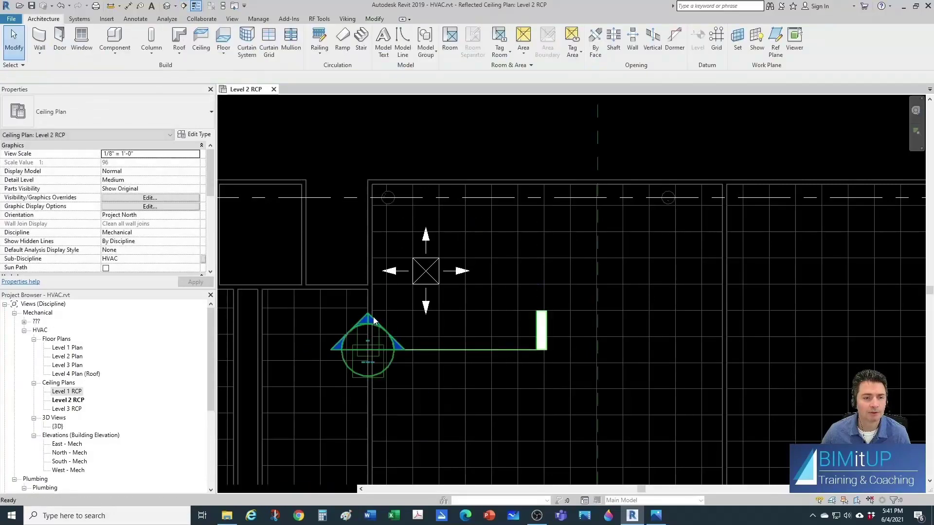
double_click(373, 316)
scroll(568, 273, up, 5)
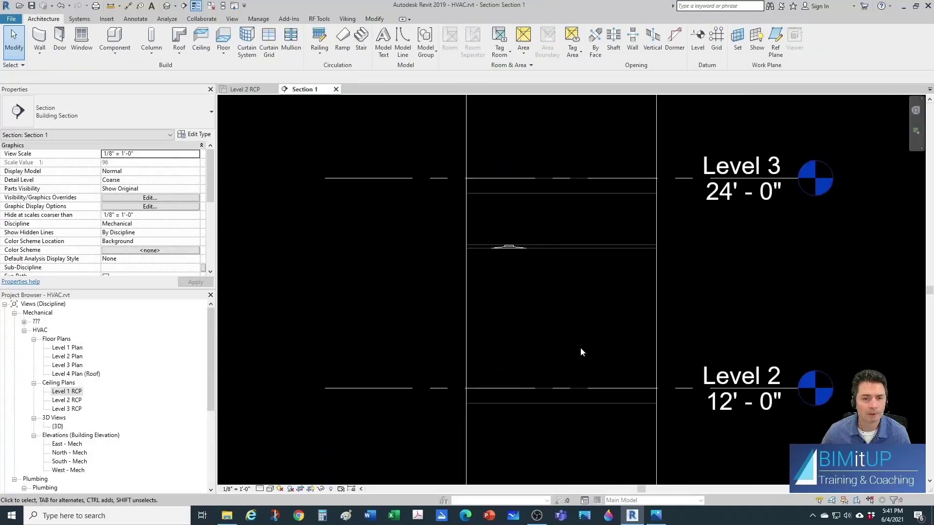
middle_drag(581, 348, 528, 336)
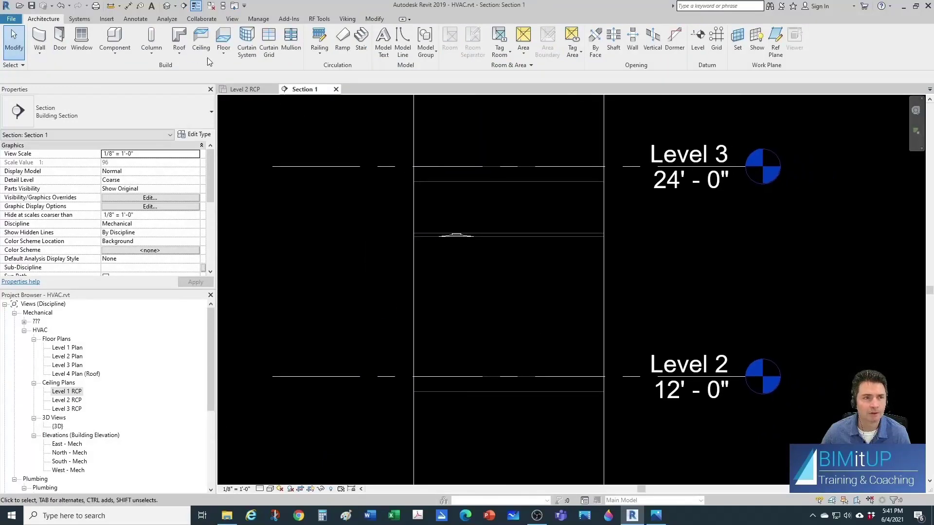
Measure the ceiling height above Level 2 with an Aligned Dimension, without placing it
click(128, 6)
click(533, 375)
scroll(525, 238, up, 2)
click(526, 238)
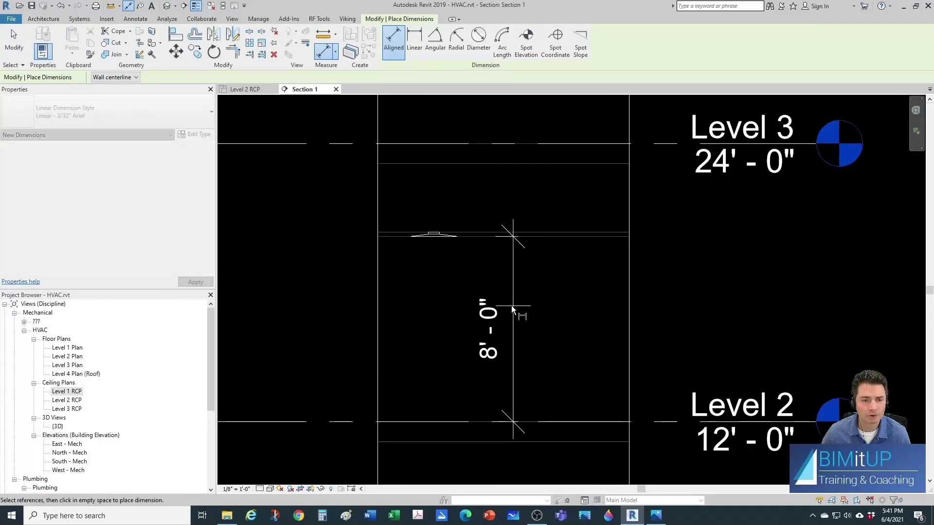
key(Escape)
key(Escape)
scroll(481, 252, up, 3)
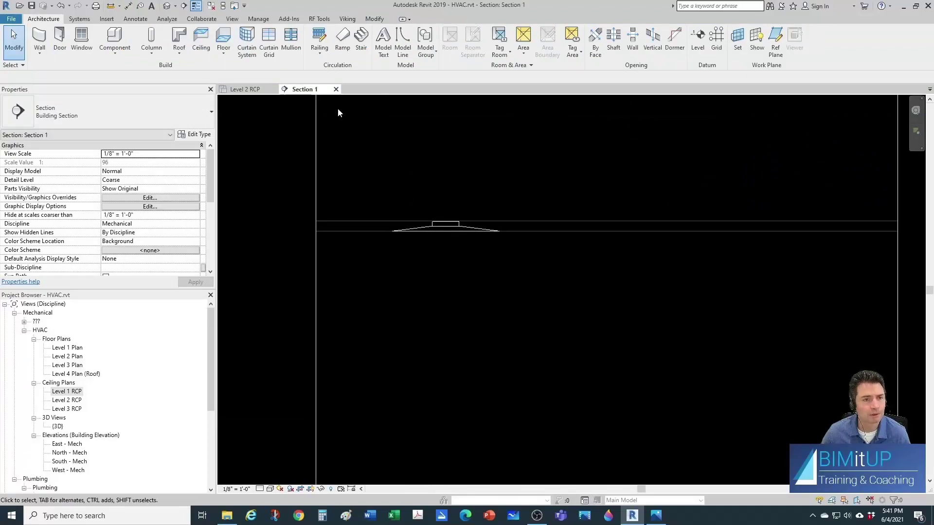
Close Section 1 and copy the diffuser 16' to the right
click(335, 89)
scroll(466, 276, down, 3)
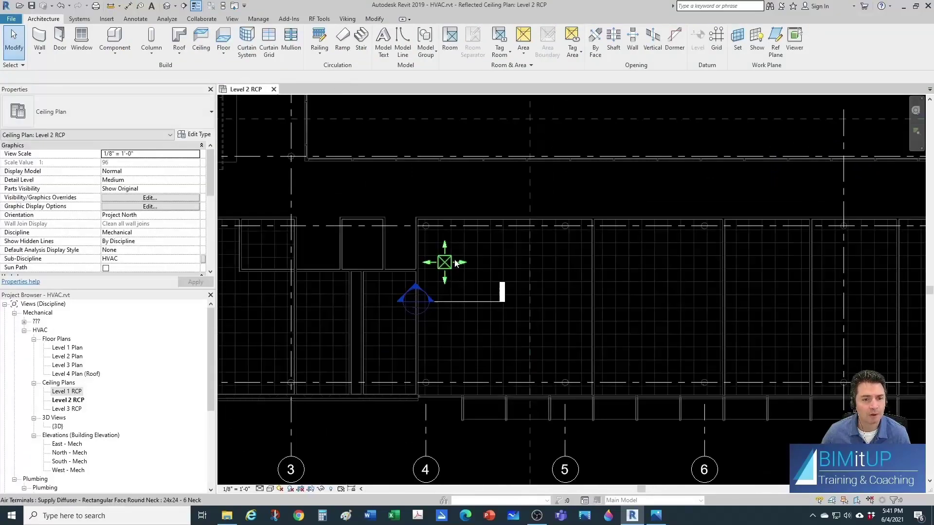
click(452, 263)
key(m)
key(v)
scroll(425, 197, up, 2)
click(465, 207)
scroll(475, 202, up, 1)
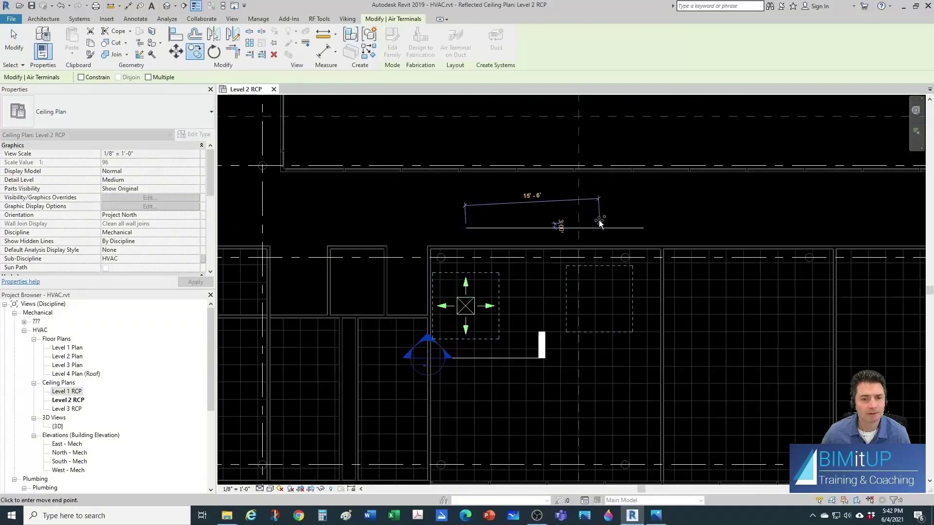
scroll(605, 221, up, 1)
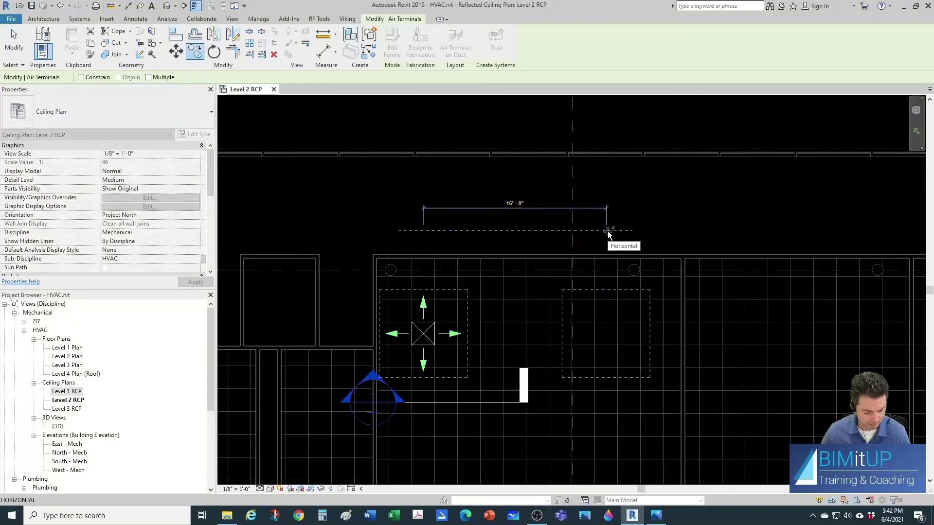
text(16')
key(Return)
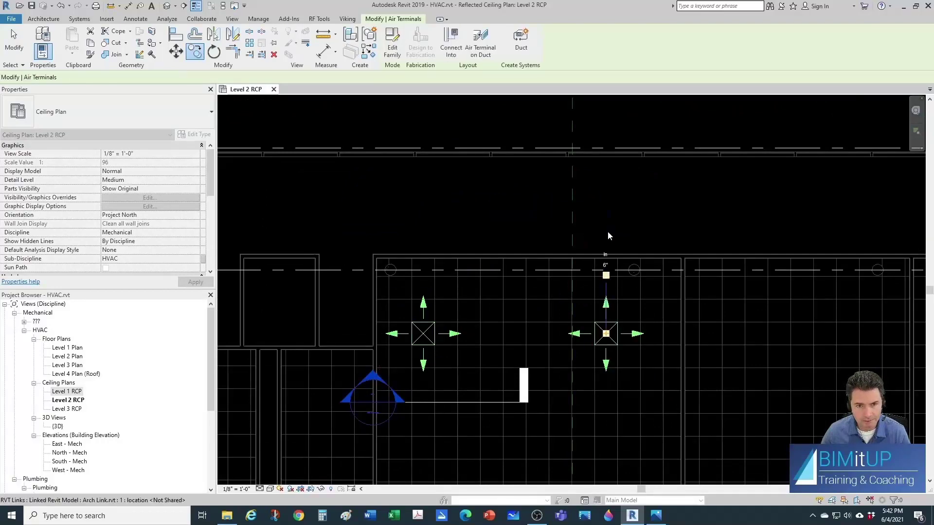
key(Escape)
Copy both diffusers 12' down to form a second row
scroll(559, 228, down, 1)
drag(450, 235, 625, 340)
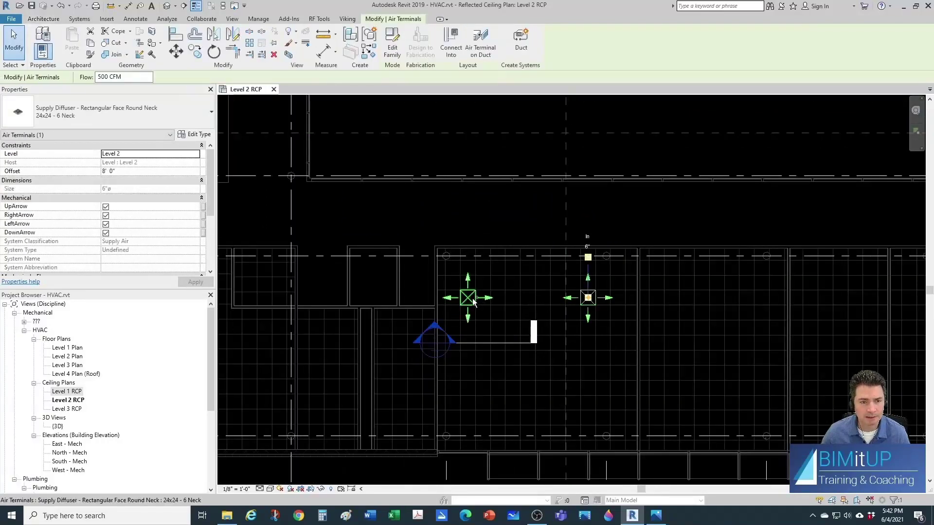
click(194, 51)
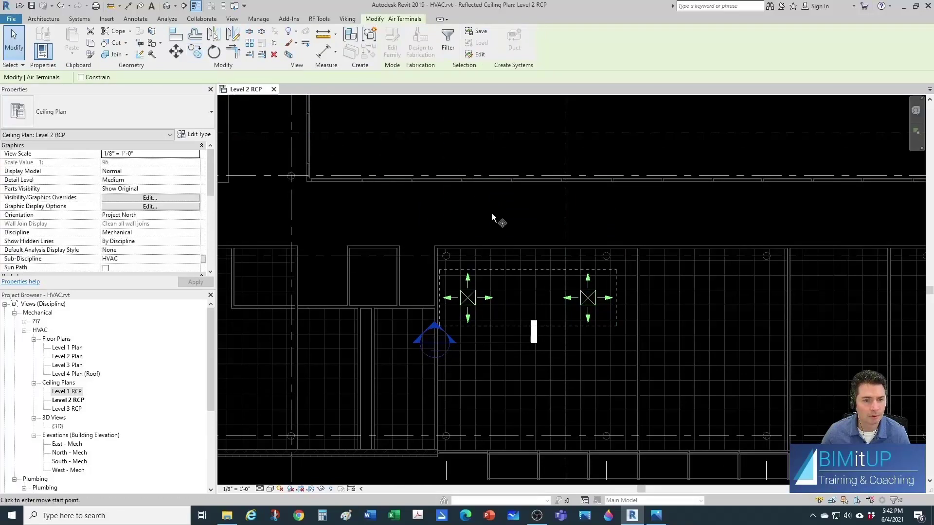
click(511, 211)
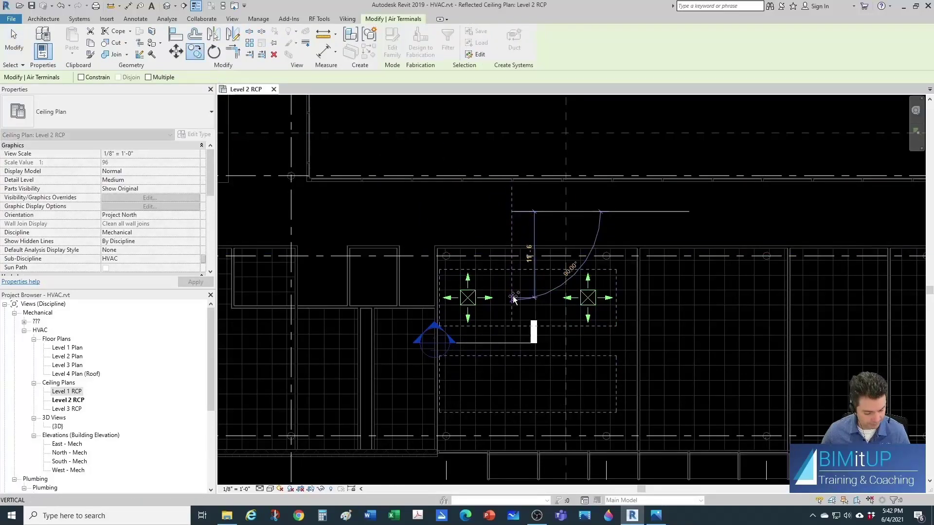
text(12)
key(Return)
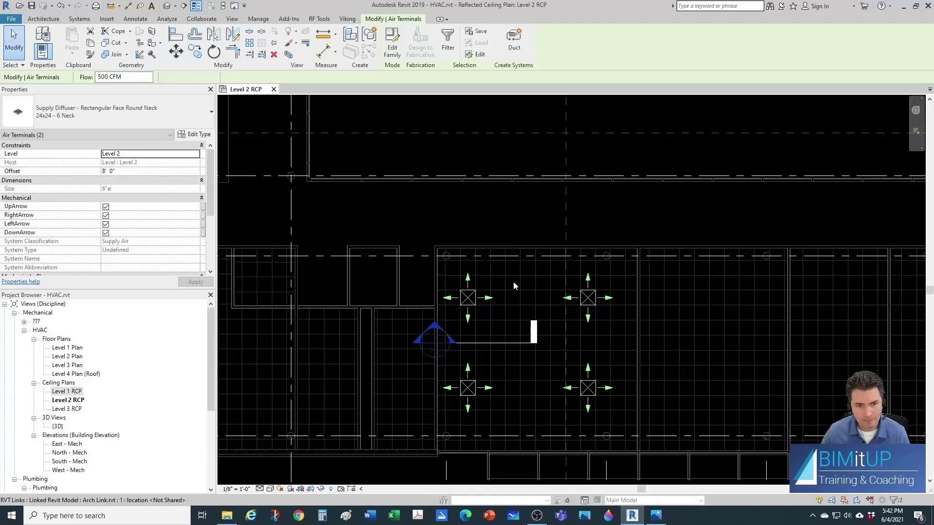
key(Escape)
Copy the right column of diffusers 14' to the right
middle_drag(548, 267, 466, 229)
drag(456, 182, 542, 382)
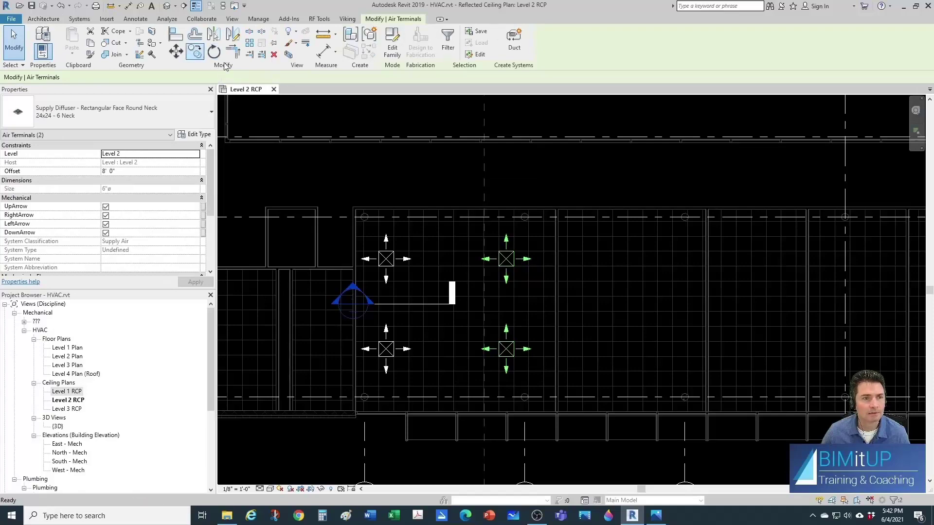
key(c)
key(o)
scroll(507, 191, up, 1)
click(506, 191)
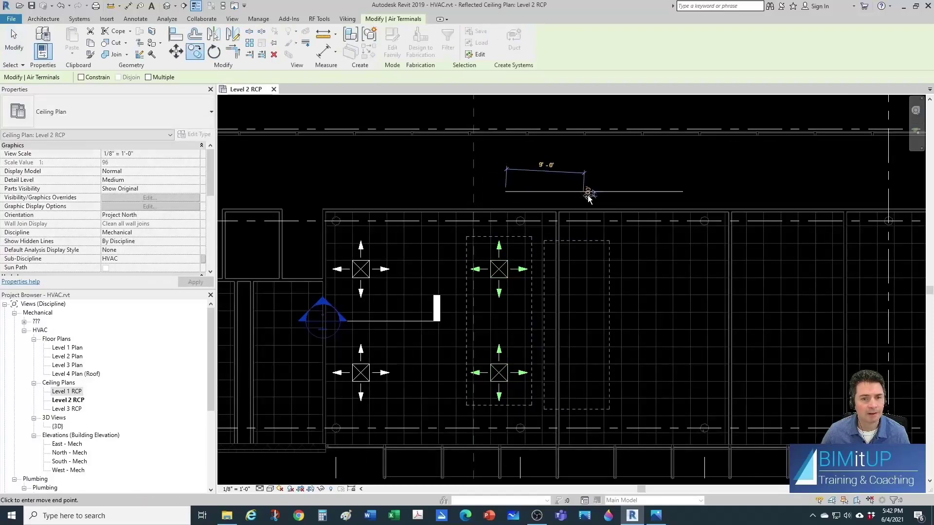
click(625, 193)
key(Escape)
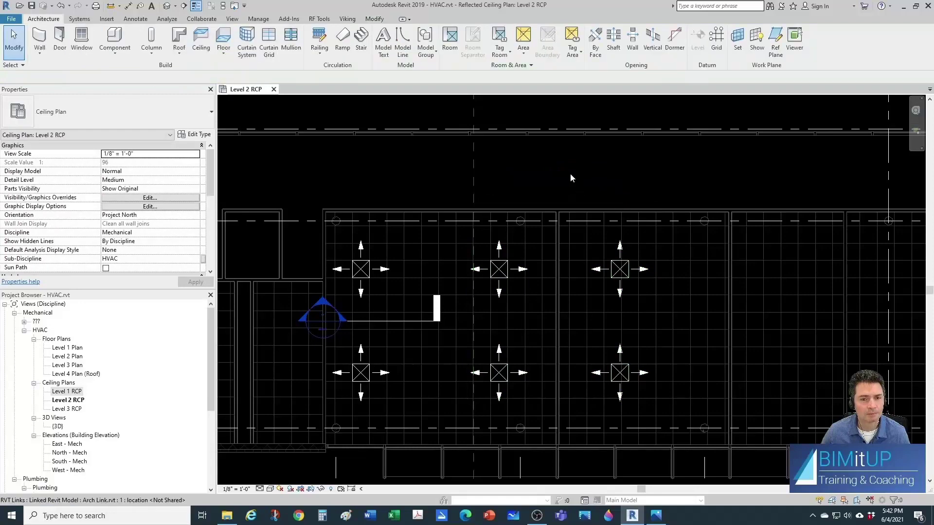
Move the two rightmost diffusers onto the ceiling grid
drag(567, 173, 697, 408)
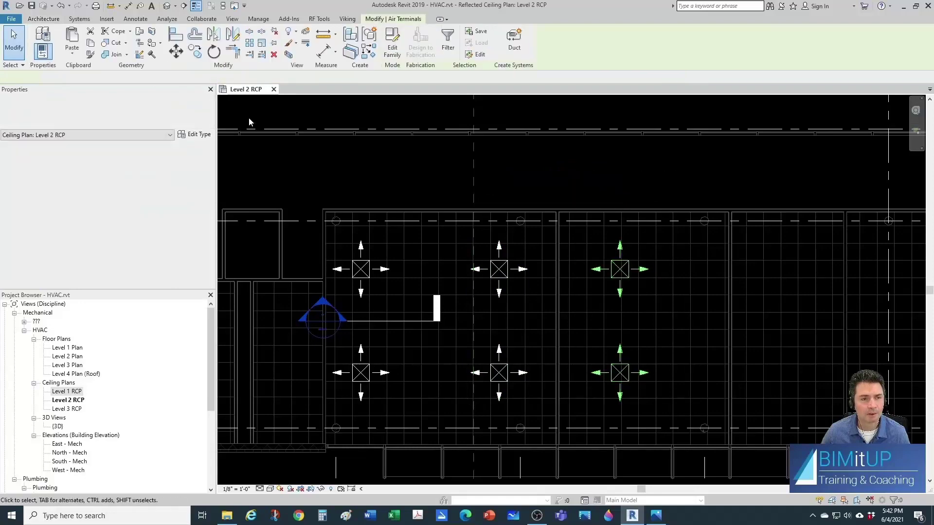
click(178, 54)
scroll(632, 296, up, 3)
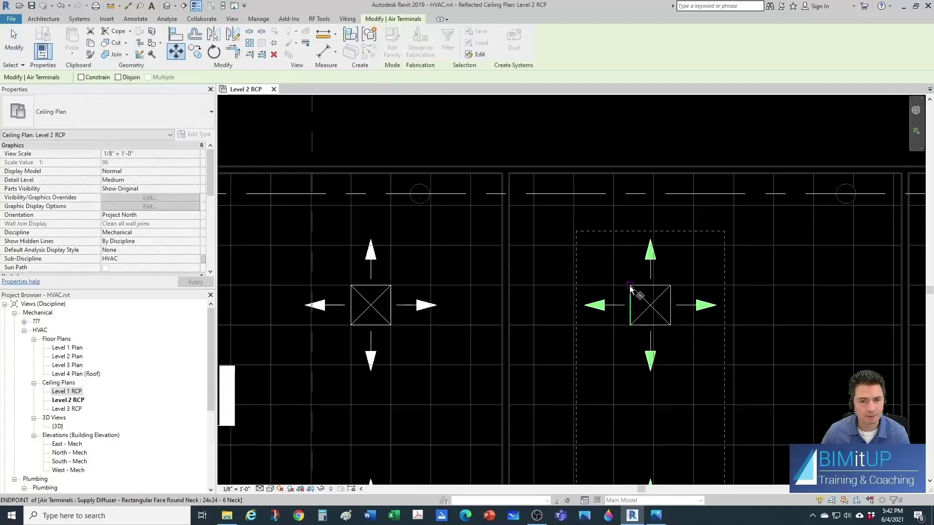
click(629, 286)
click(614, 288)
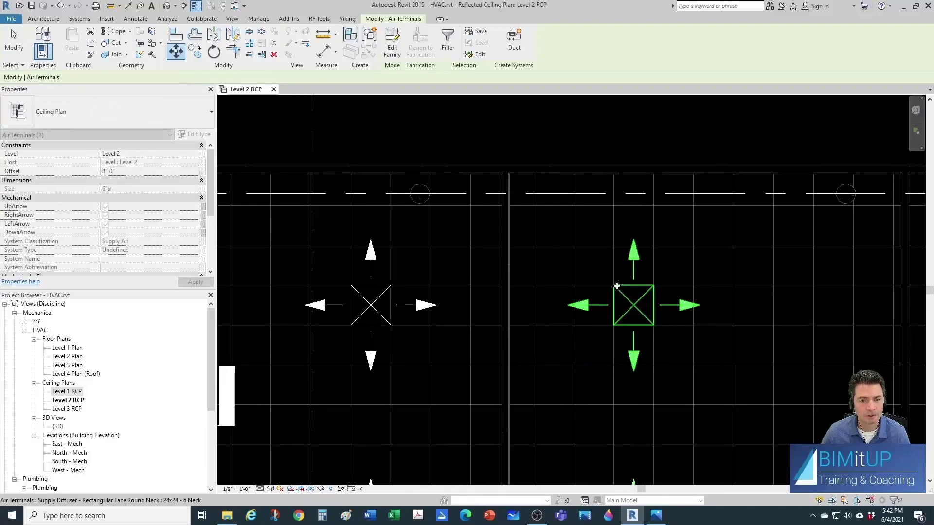
key(Escape)
scroll(579, 263, down, 3)
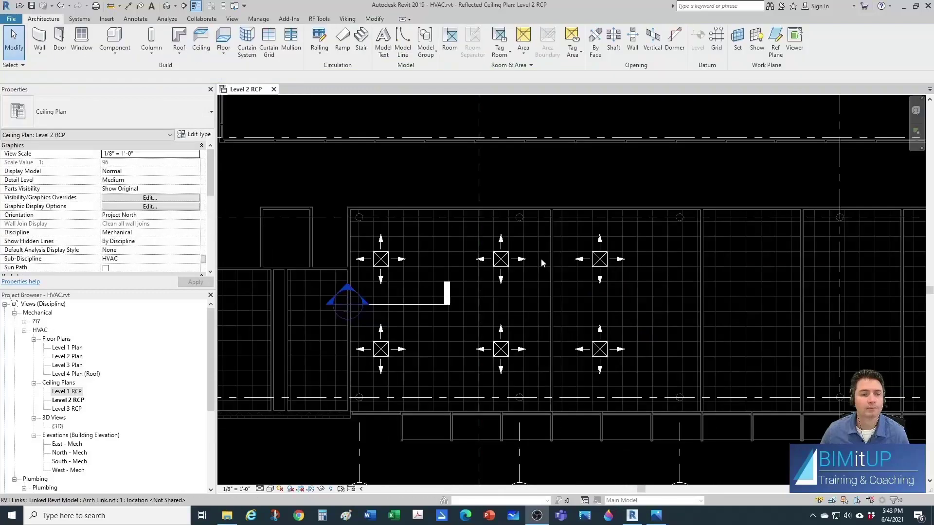
Set the top-left diffuser's Flow to 300 CFM
click(388, 254)
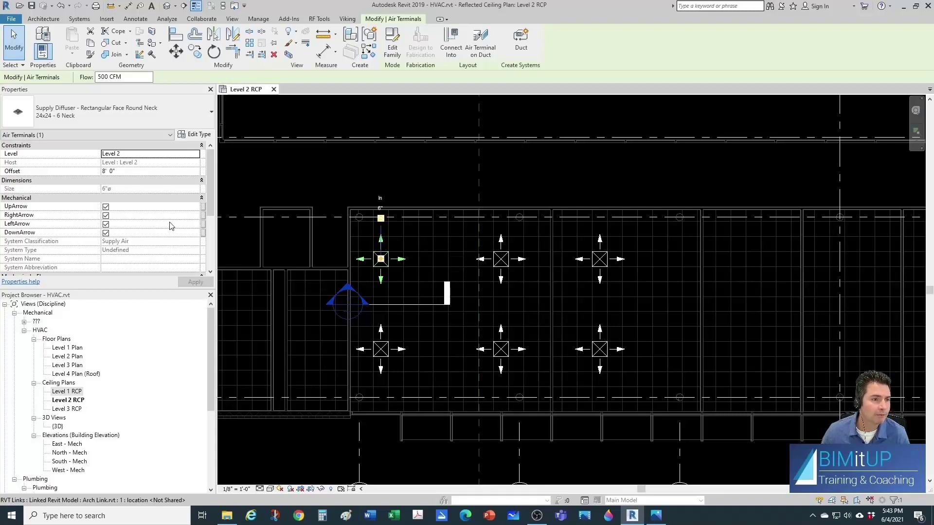
scroll(170, 227, down, 2)
scroll(171, 226, down, 1)
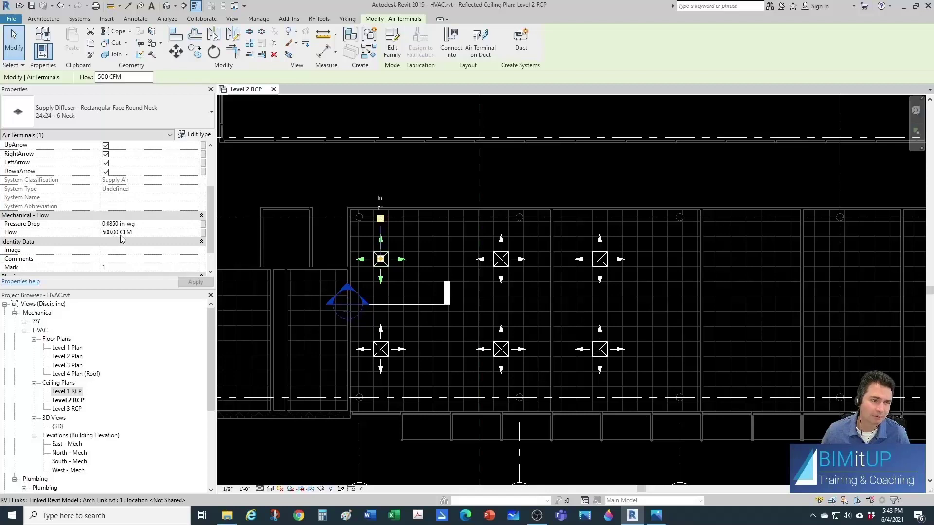
click(142, 233)
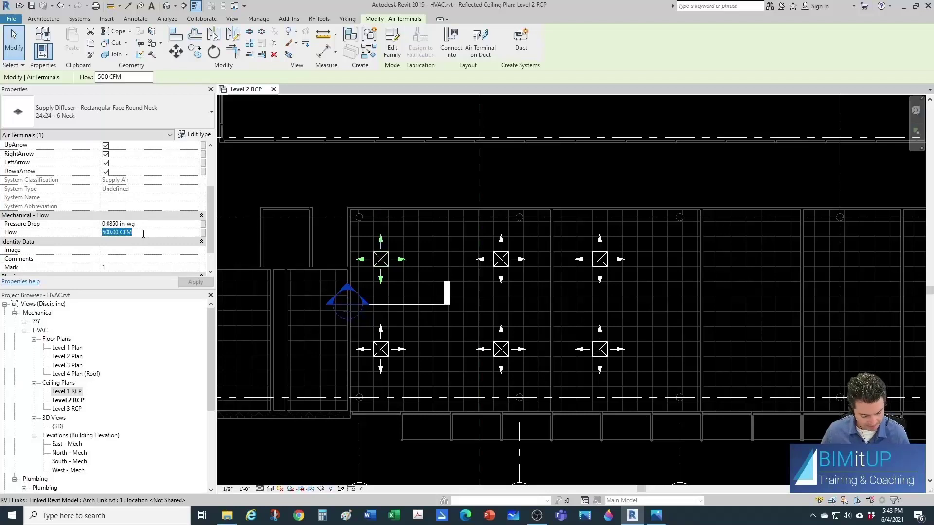
text(300)
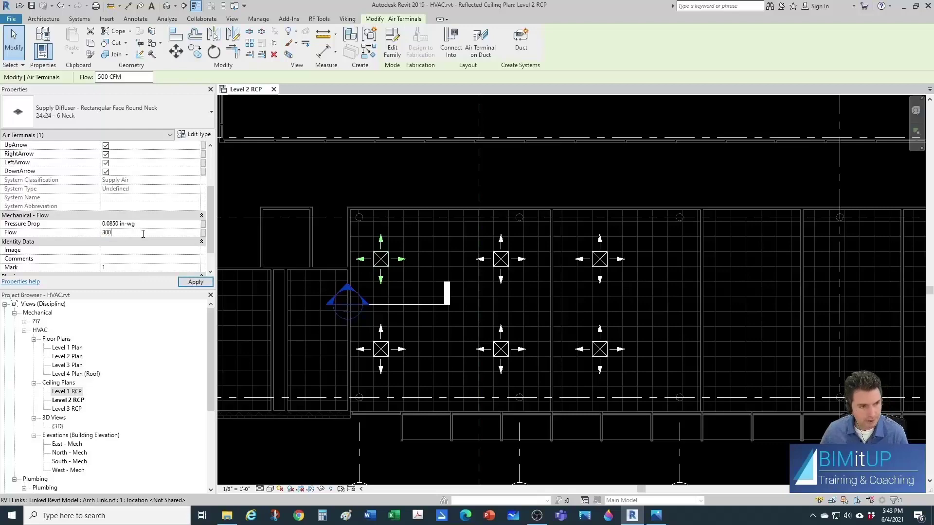
click(403, 185)
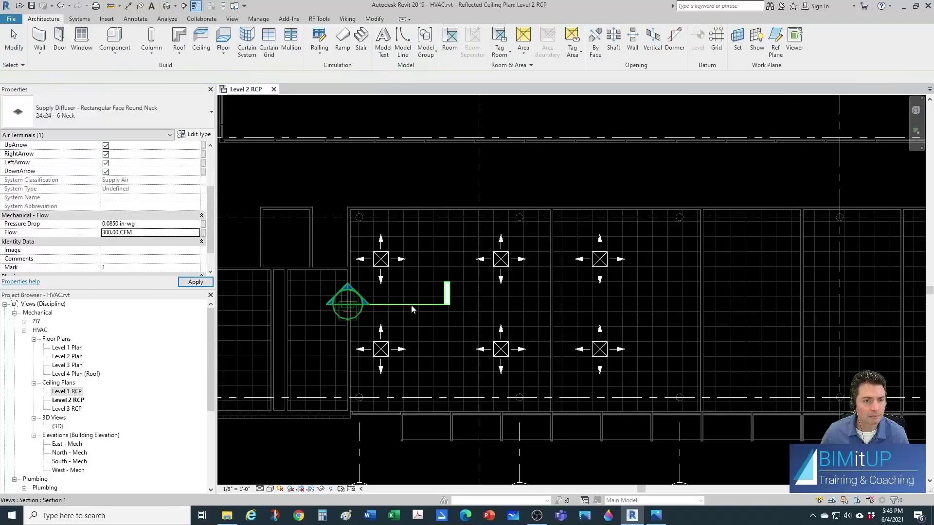
Set Flow to 300 CFM on the lower-left and both middle diffusers
click(387, 343)
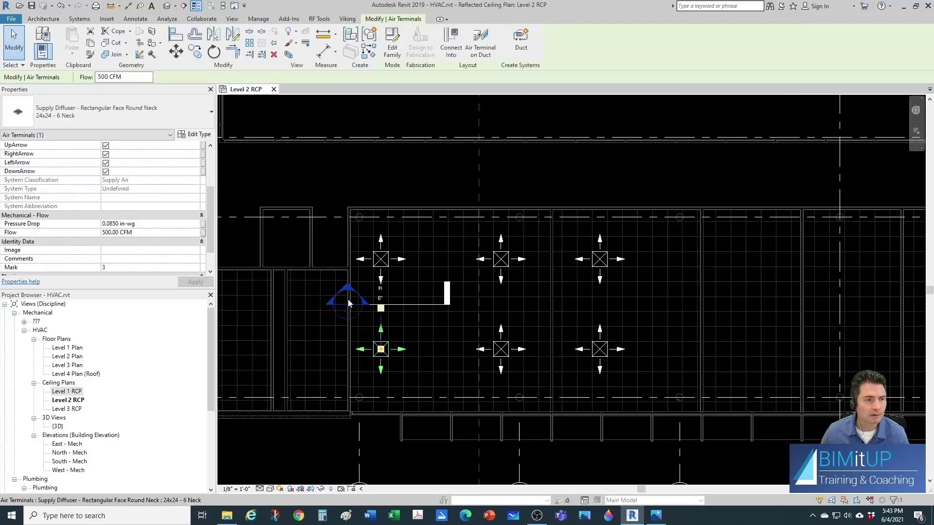
ctrl+click(500, 273)
ctrl+click(501, 349)
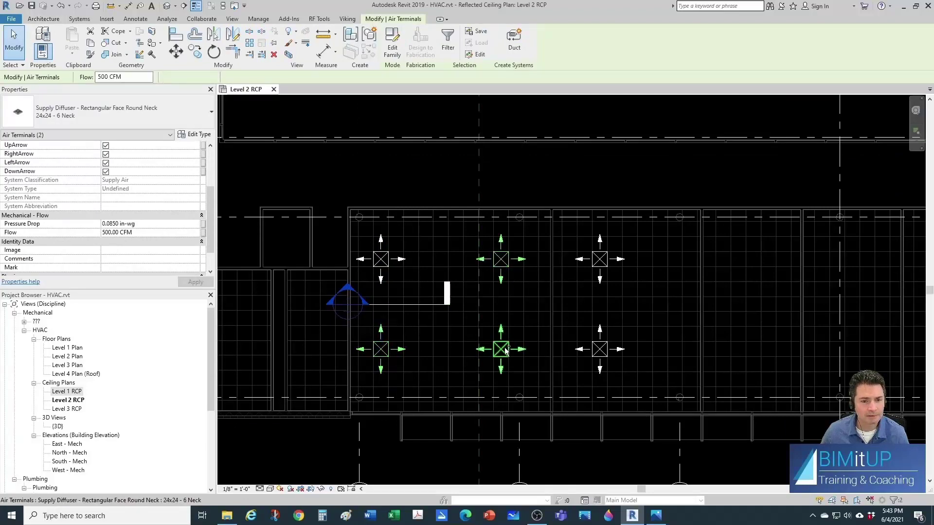
click(136, 235)
text(2)
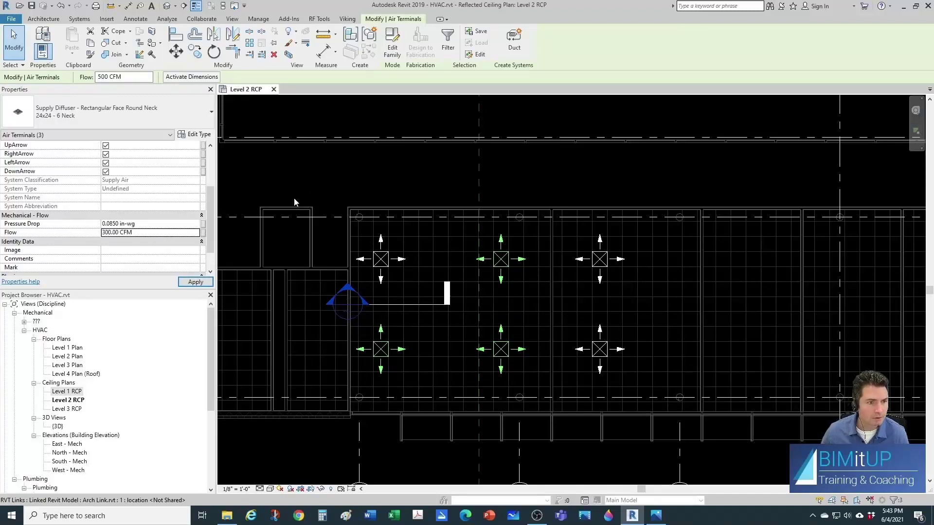
click(335, 173)
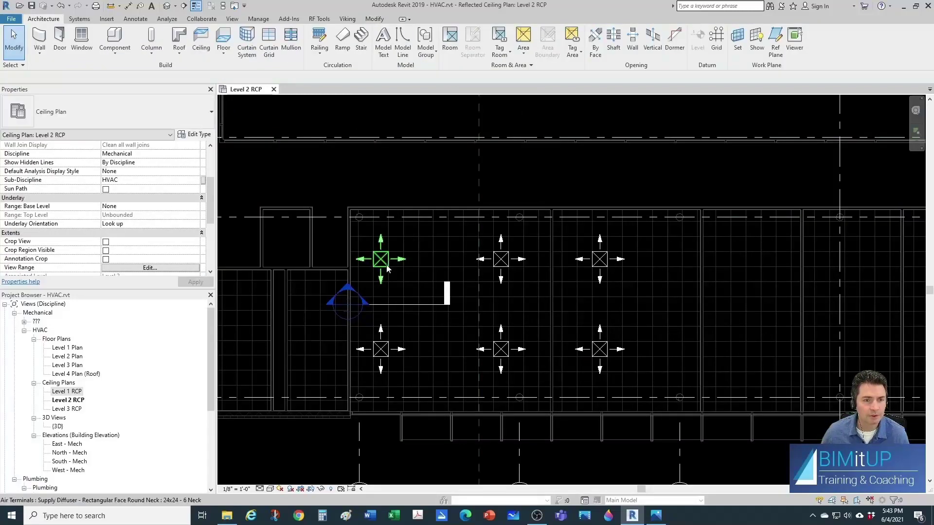
Set Flow to 400 CFM on the two right-column diffusers
click(605, 273)
ctrl+click(601, 351)
click(152, 232)
click(160, 233)
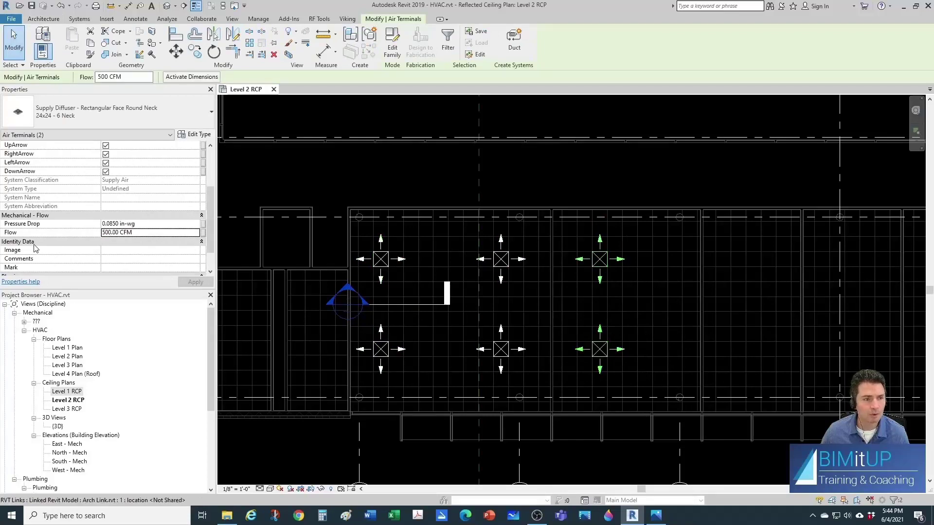
click(142, 233)
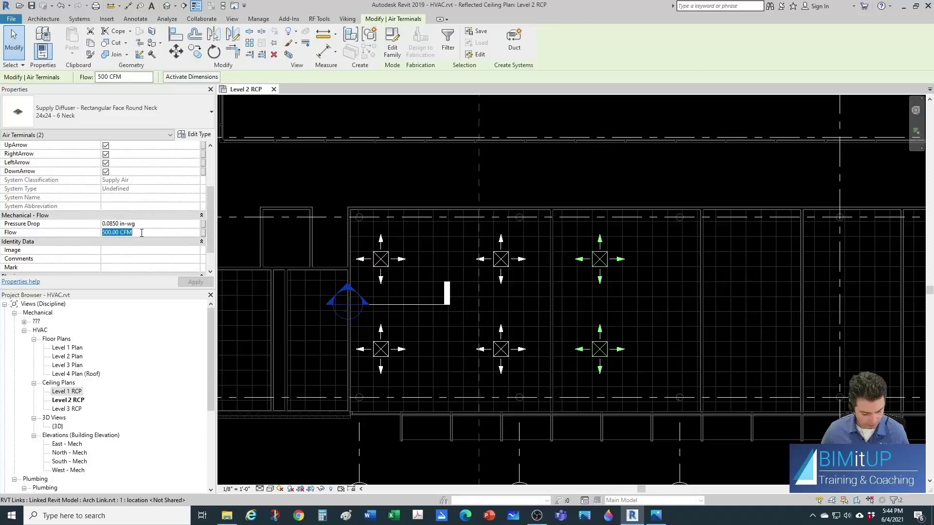
text(4)
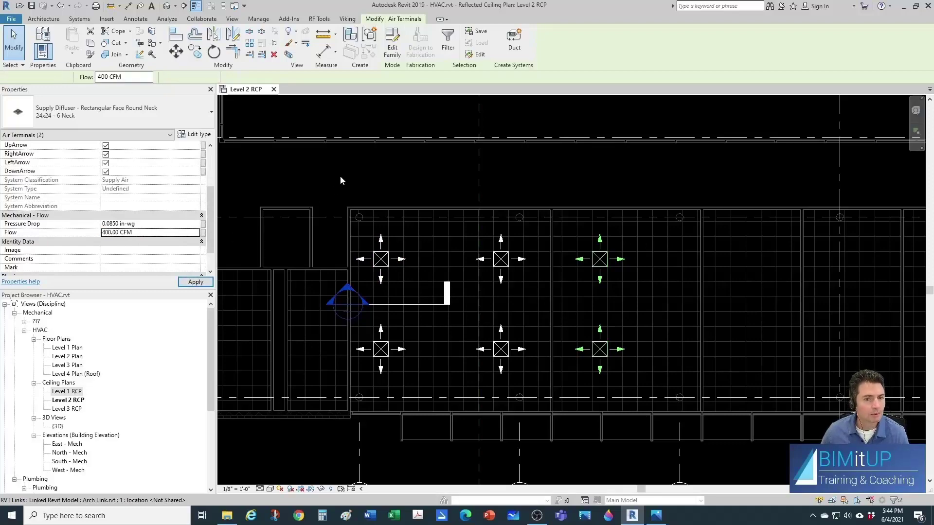
click(340, 176)
Delete the Section 1 section line and confirm the warning
scroll(511, 289, up, 2)
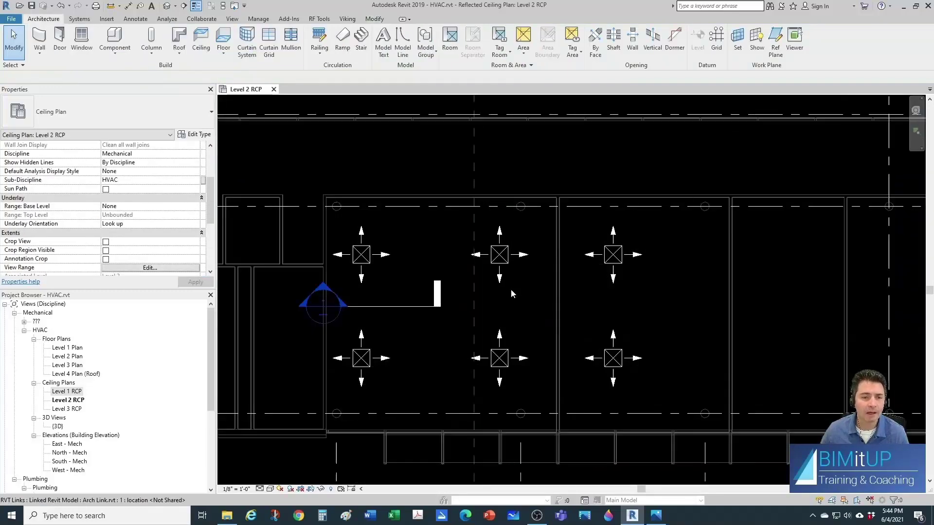
middle_drag(416, 280, 454, 304)
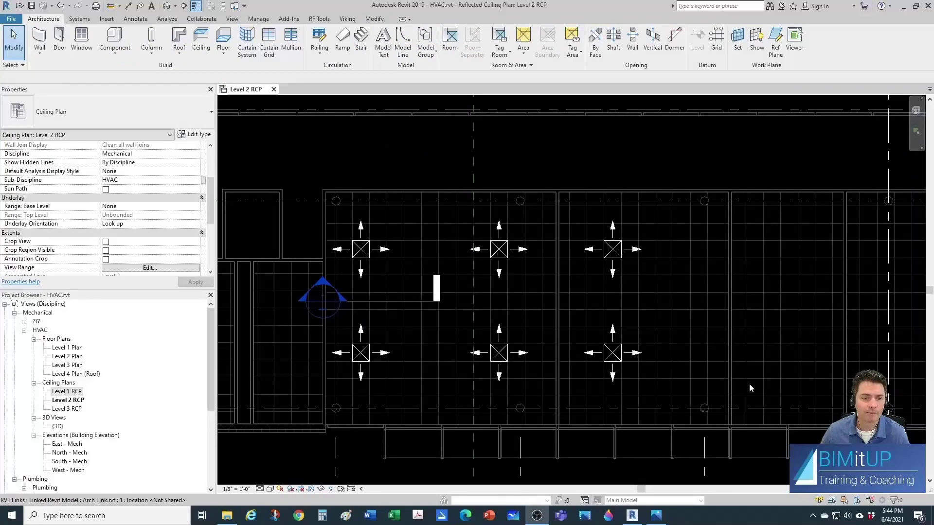
click(393, 306)
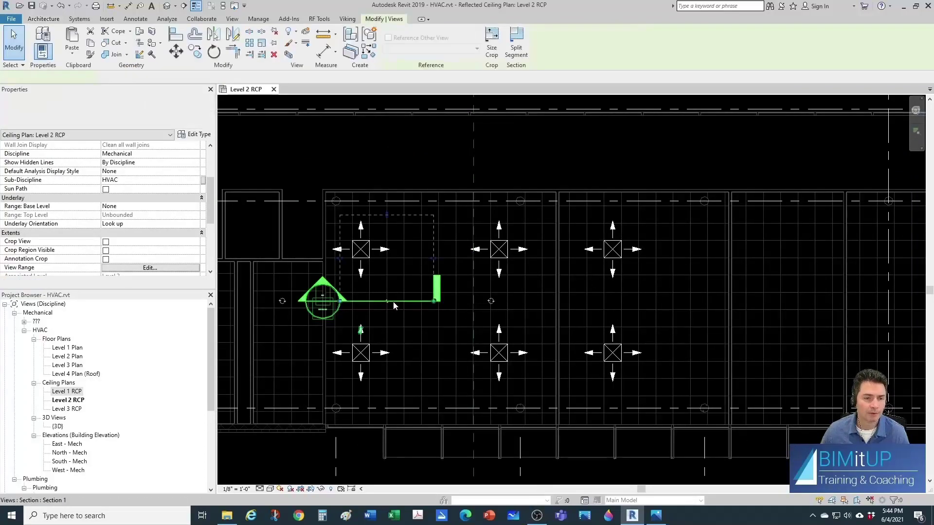
key(Delete)
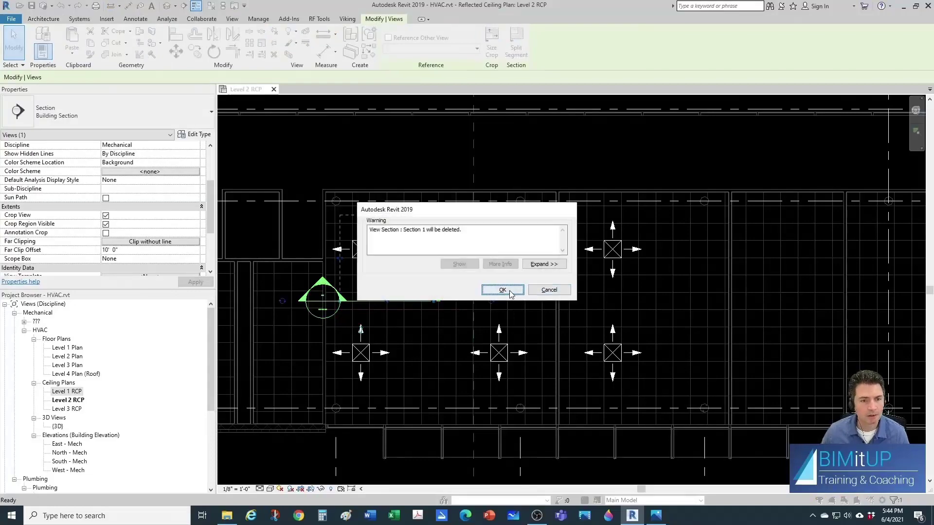
click(501, 290)
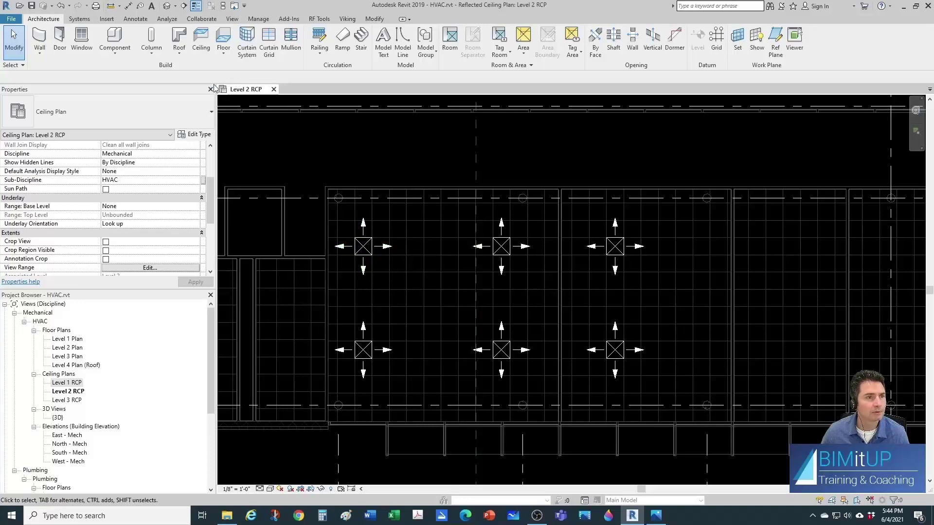
Draw a 12" x 12" rectangular supply duct at 10' 0" offset from right to left across the plan
click(79, 19)
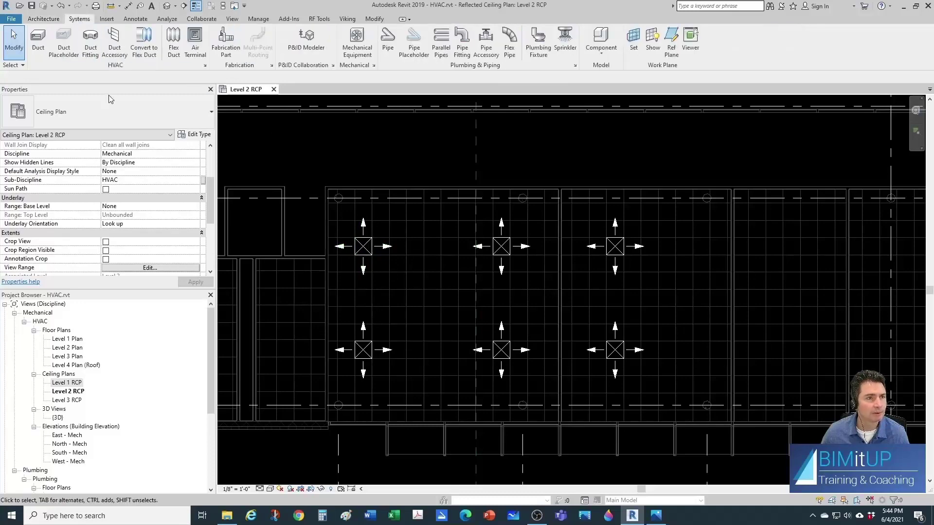
click(38, 40)
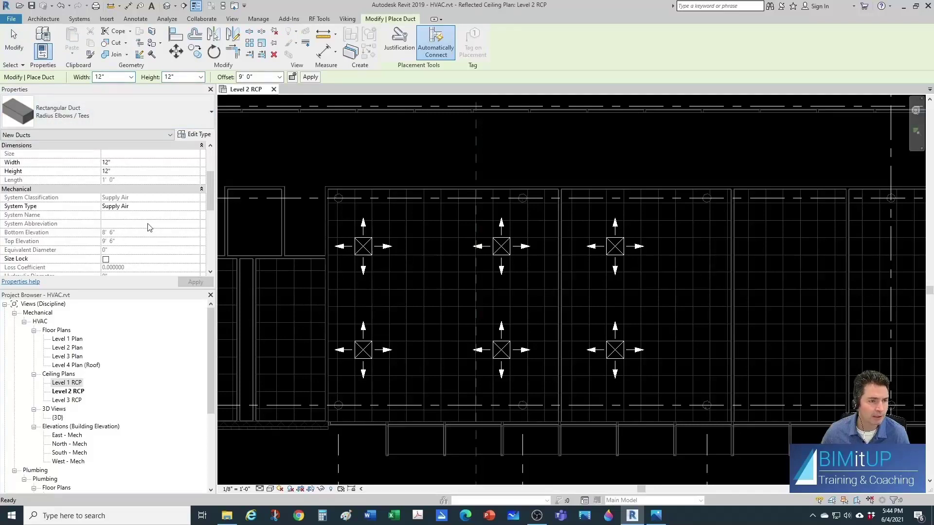
click(265, 80)
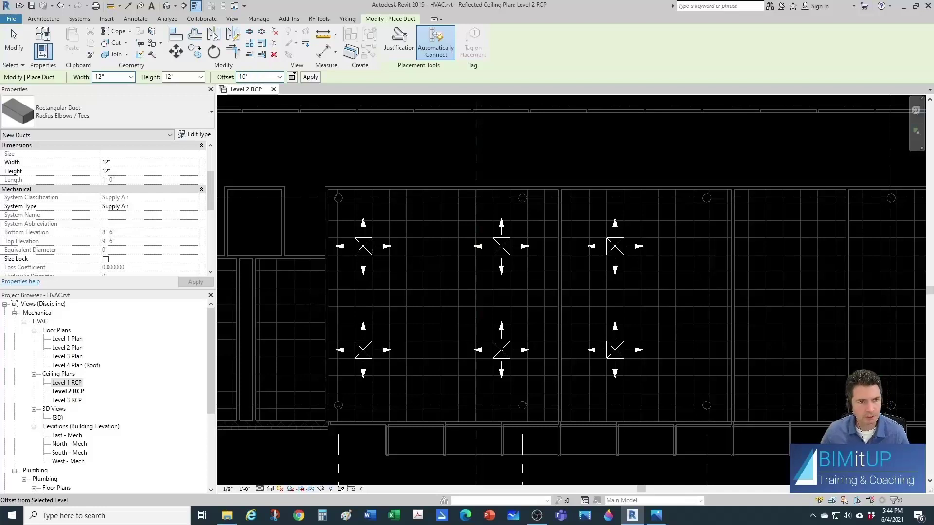
scroll(689, 311, up, 1)
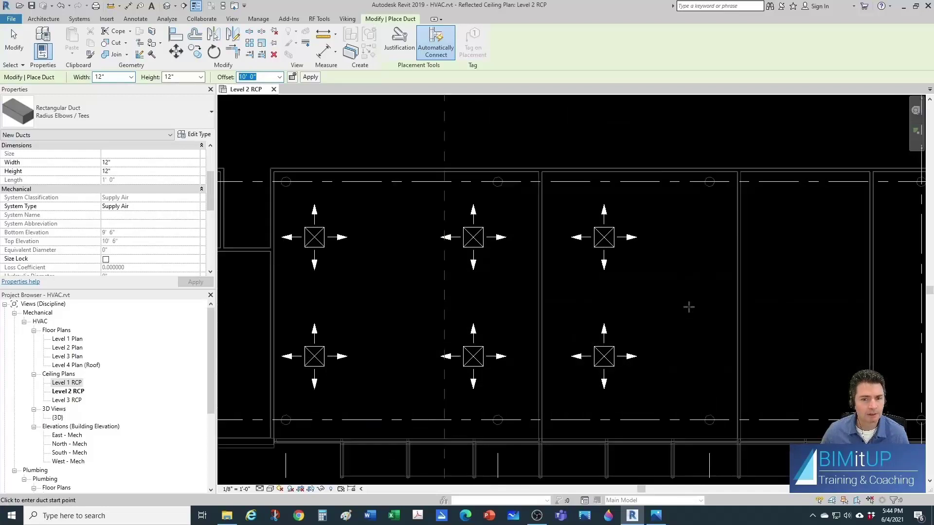
click(725, 292)
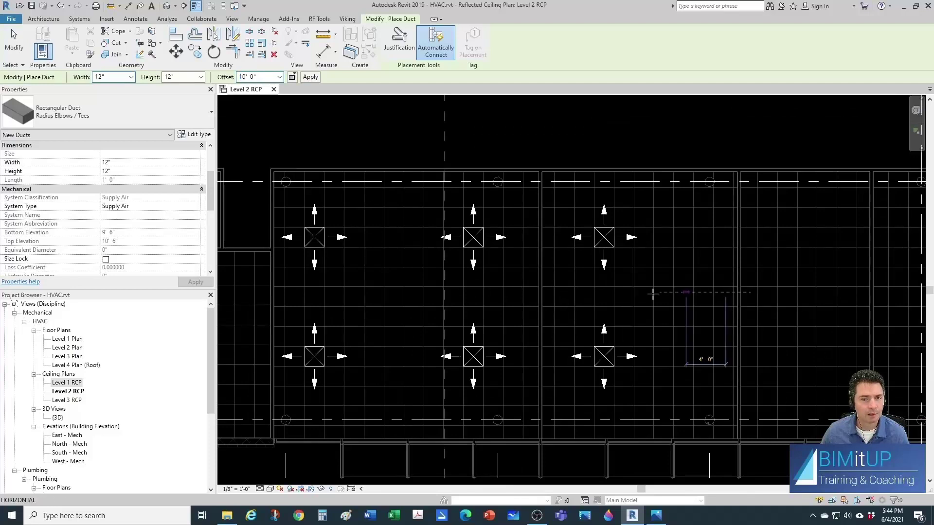
click(290, 291)
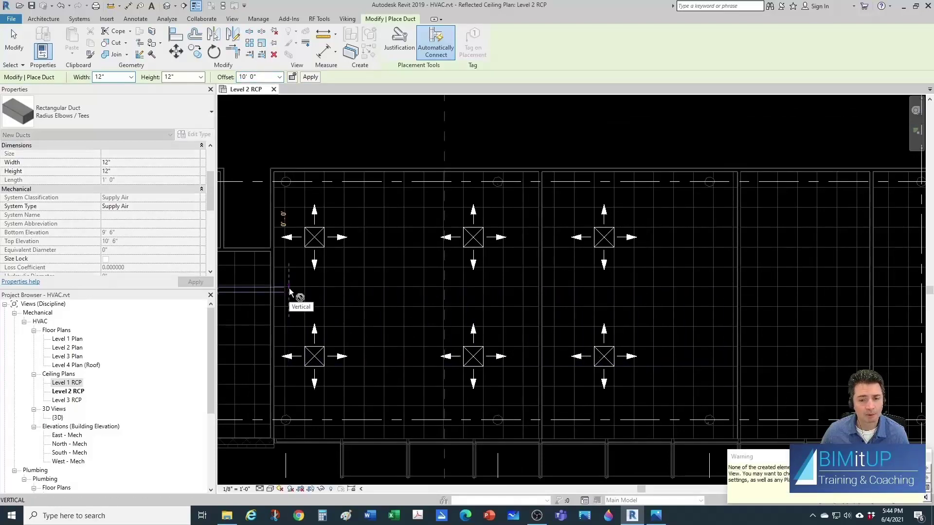
key(Escape)
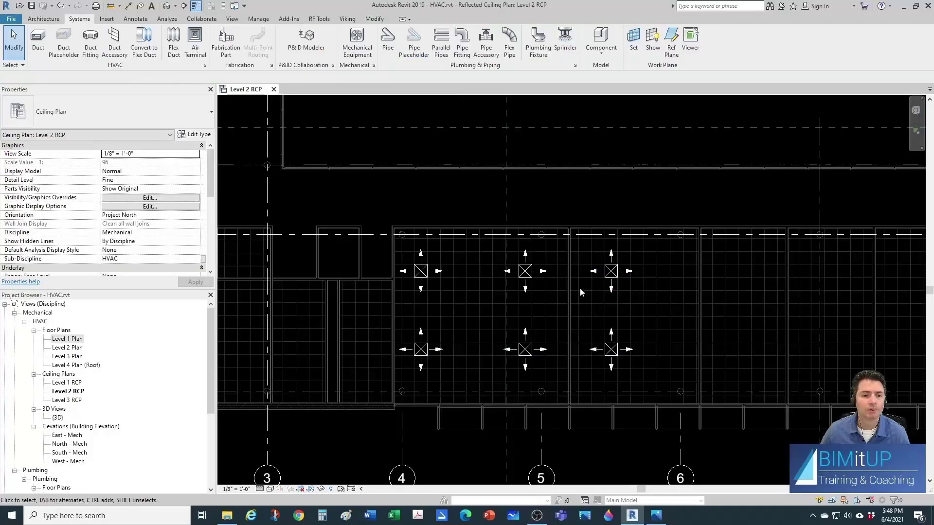
Inspect the new supply duct in the {3D} view, then go back to Level 2 RCP
scroll(576, 289, up, 2)
middle_drag(504, 300, 490, 289)
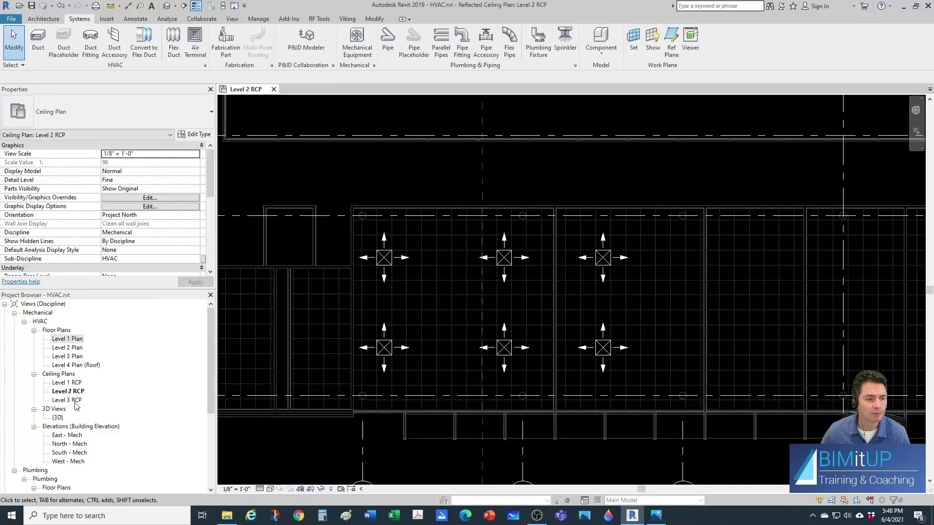
click(57, 418)
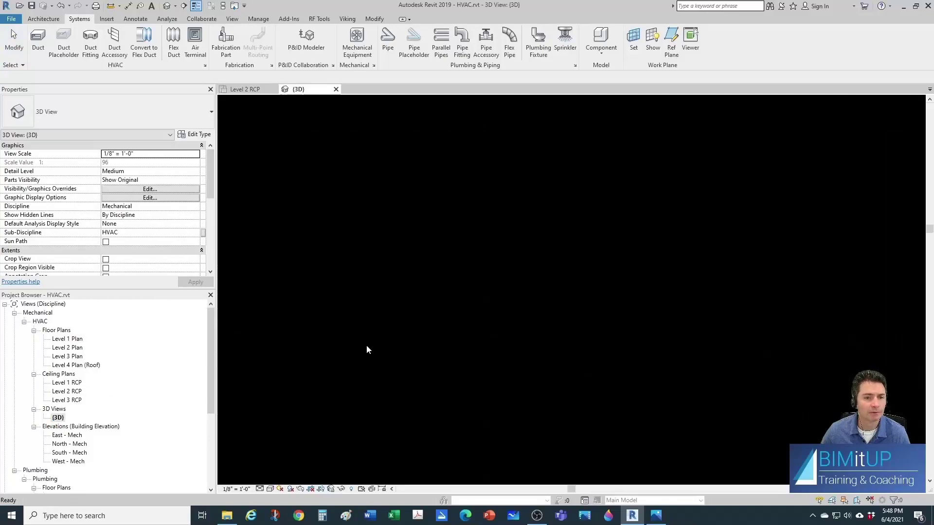
scroll(497, 329, up, 10)
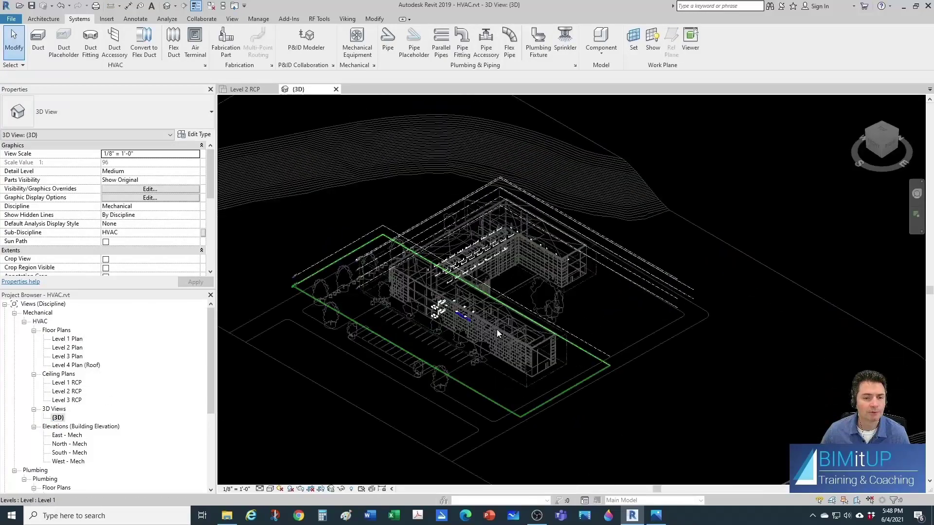
scroll(384, 300, up, 5)
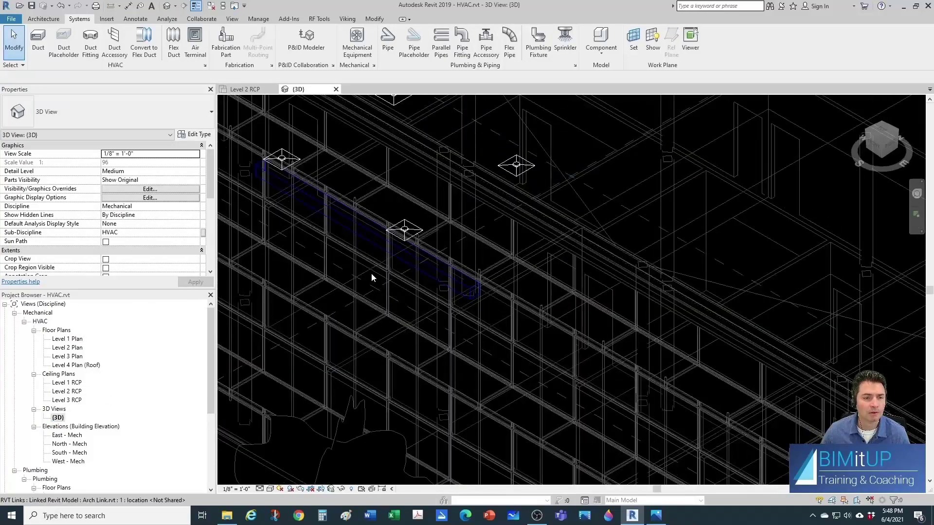
click(463, 304)
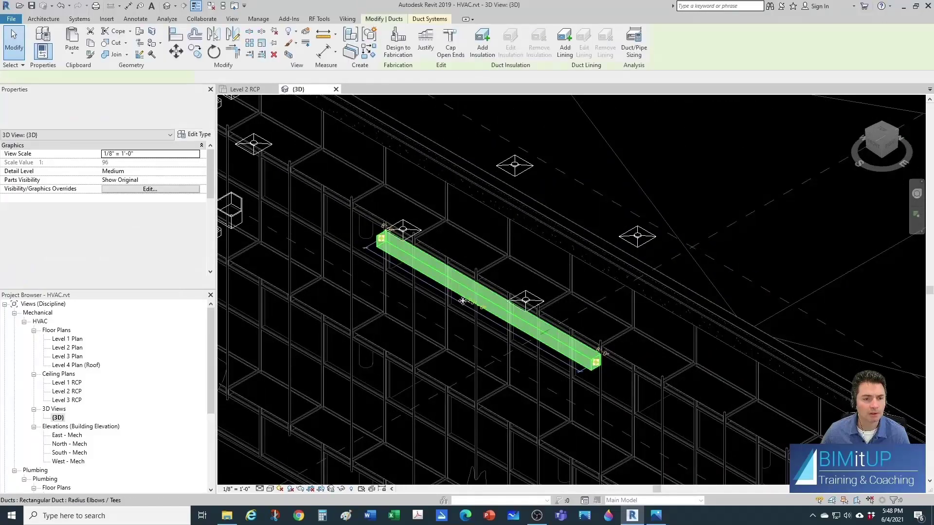
shift+middle_drag(463, 304, 408, 287)
key(Escape)
click(249, 89)
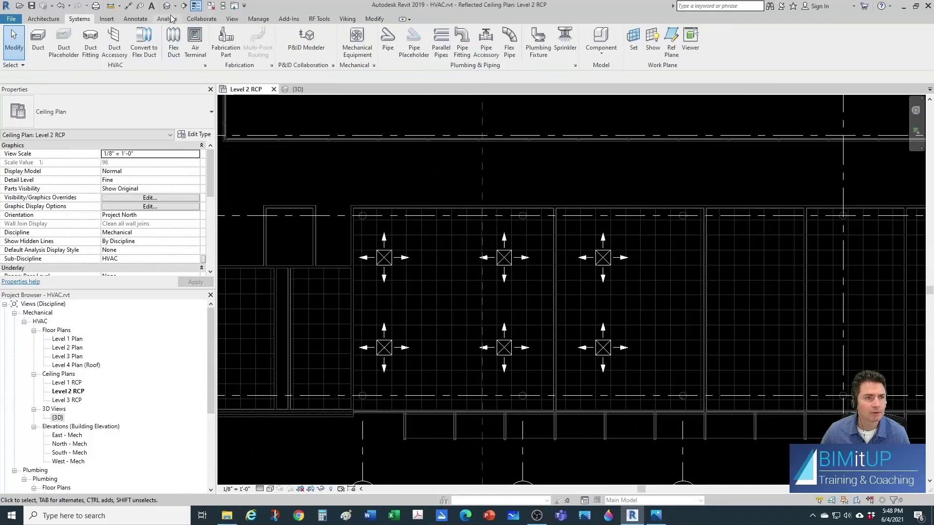
Cut a new section through the diffusers and open Section 1 at Fine detail
click(185, 7)
click(339, 305)
click(666, 305)
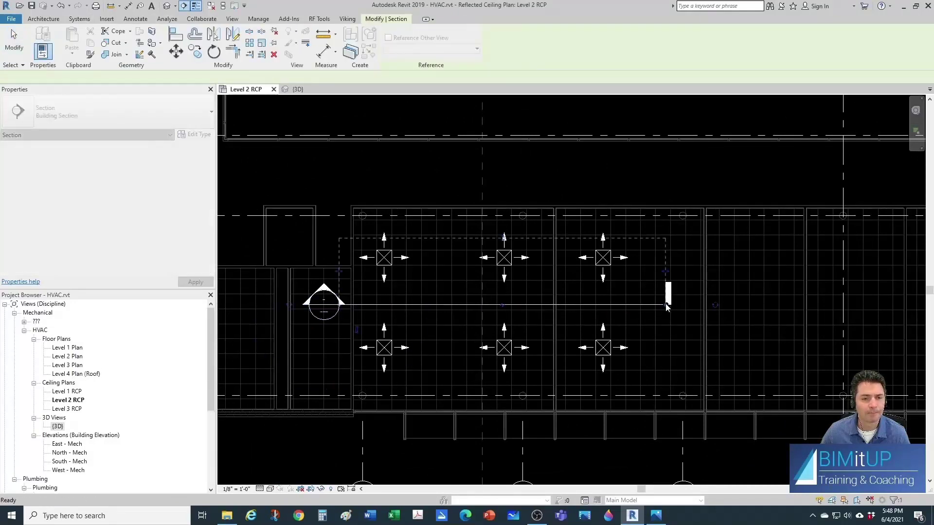
click(524, 264)
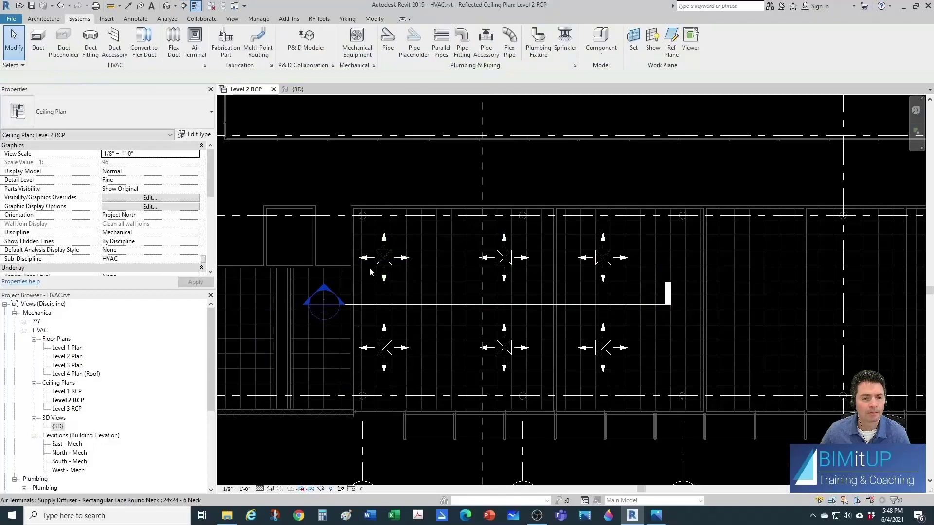
double_click(328, 287)
scroll(436, 269, down, 3)
scroll(497, 341, up, 3)
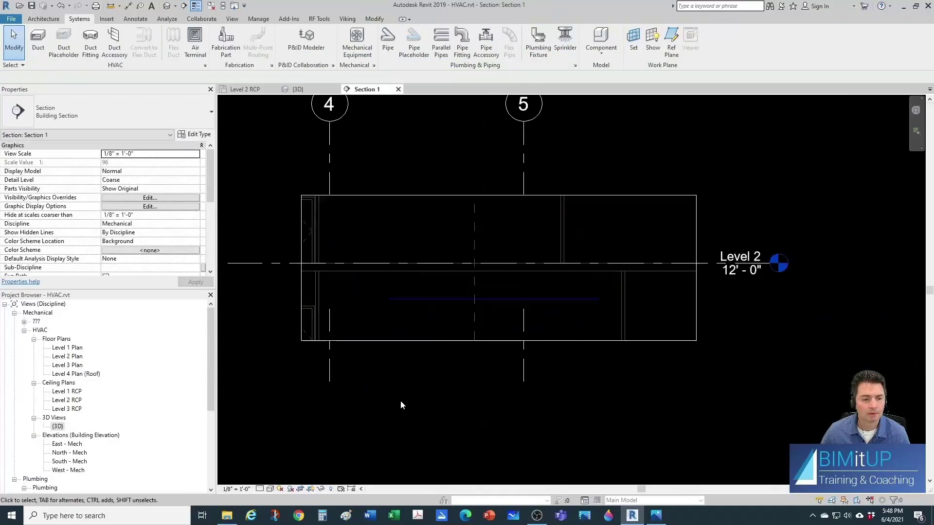
click(261, 489)
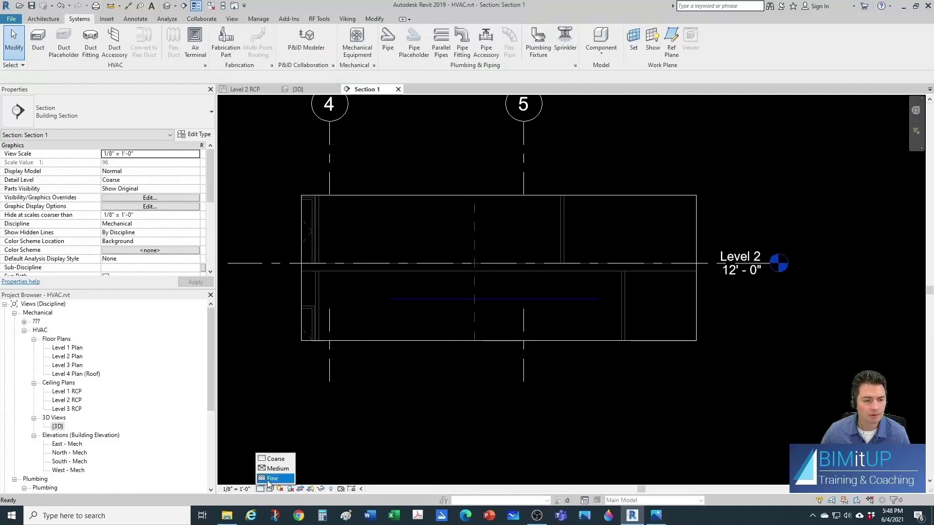
click(273, 479)
scroll(550, 295, down, 2)
scroll(590, 293, up, 2)
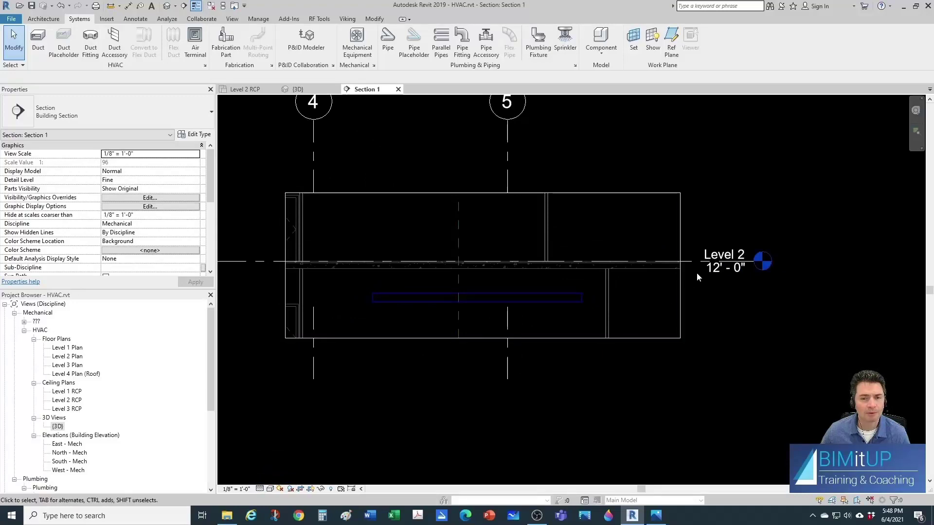
Drag the section's crop region top edge up to the Parapet level
click(495, 192)
scroll(495, 192, down, 2)
middle_drag(495, 192, 494, 288)
drag(494, 288, 489, 155)
scroll(501, 270, up, 1)
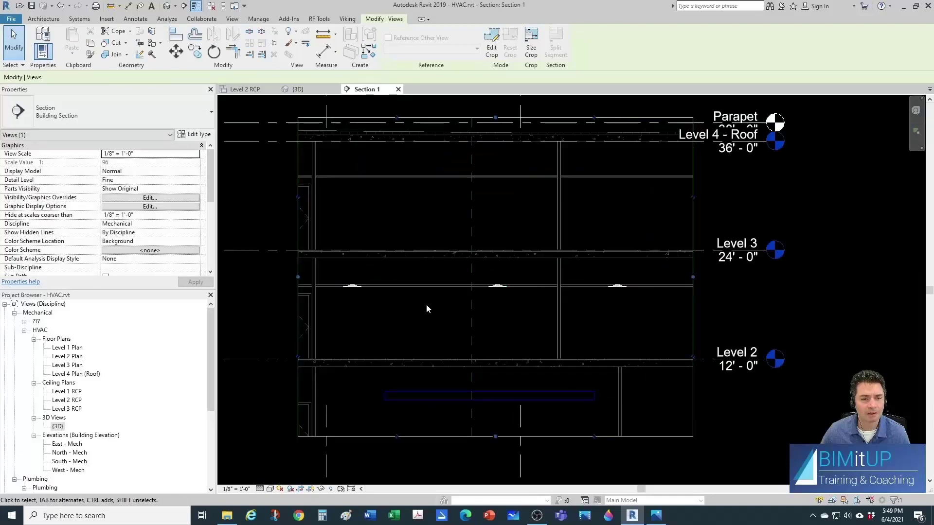
Set the rectangular supply duct's Reference Level to Level 2 with a 10' offset
click(463, 290)
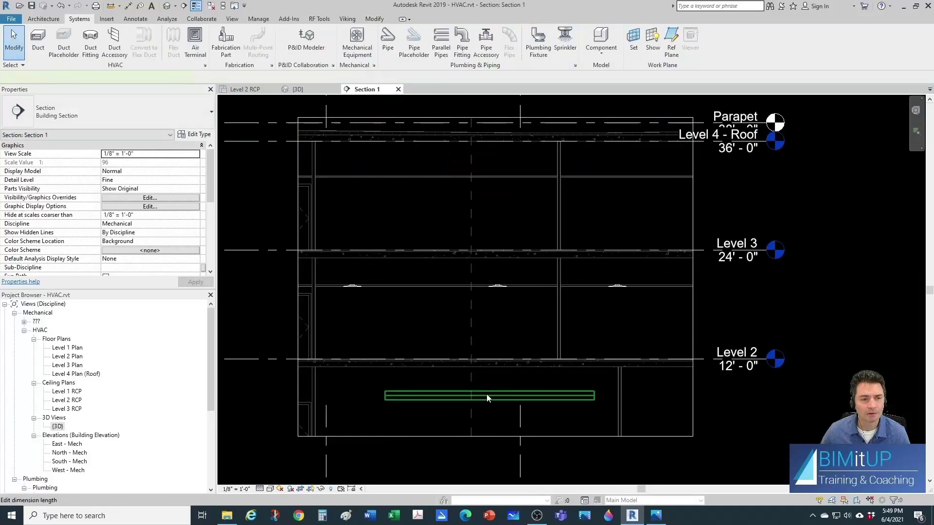
click(487, 395)
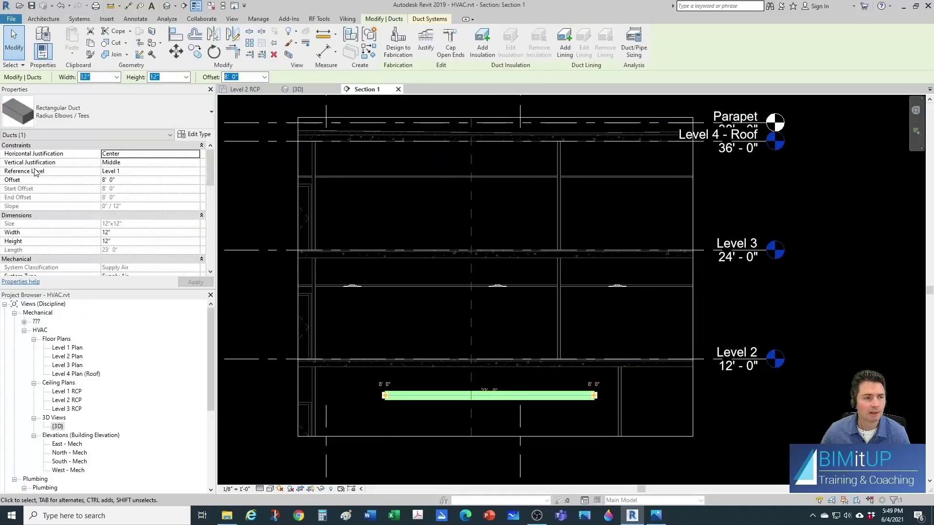
click(195, 174)
click(116, 188)
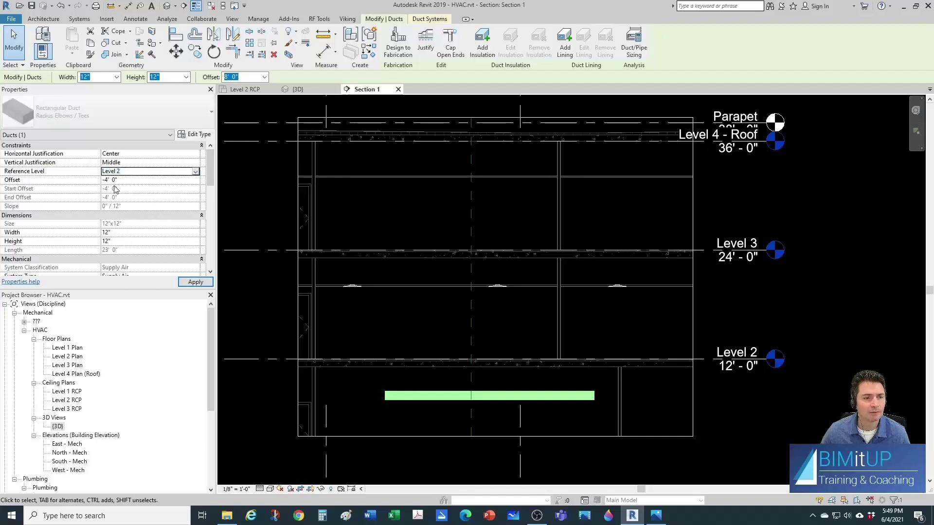
click(129, 180)
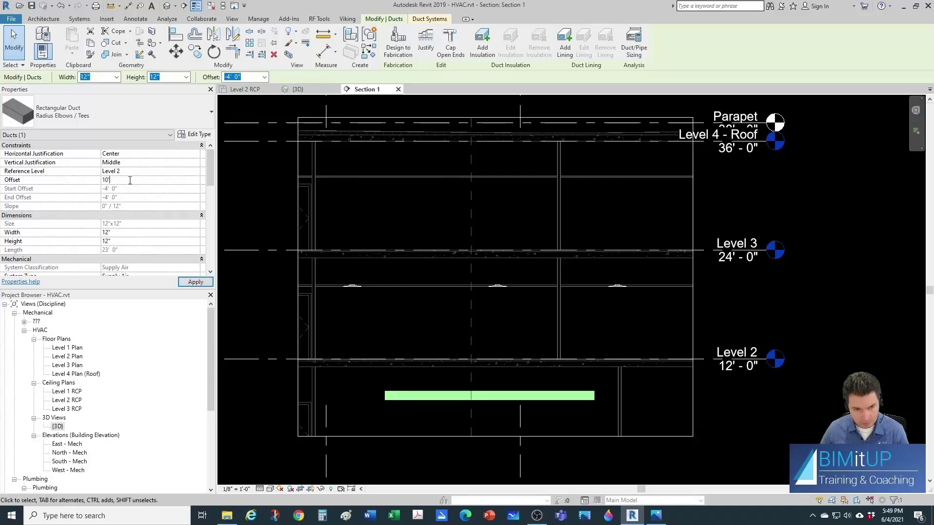
text(10')
key(Return)
click(610, 320)
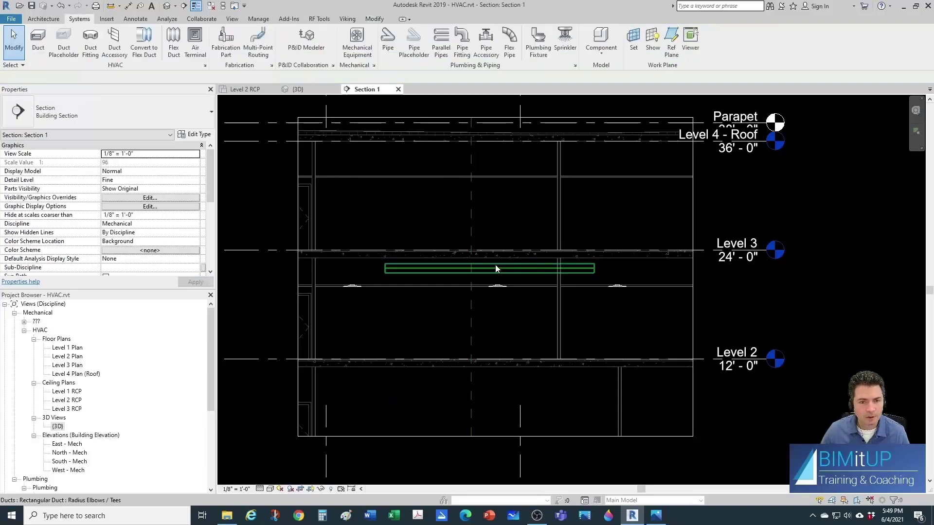
scroll(490, 264, up, 4)
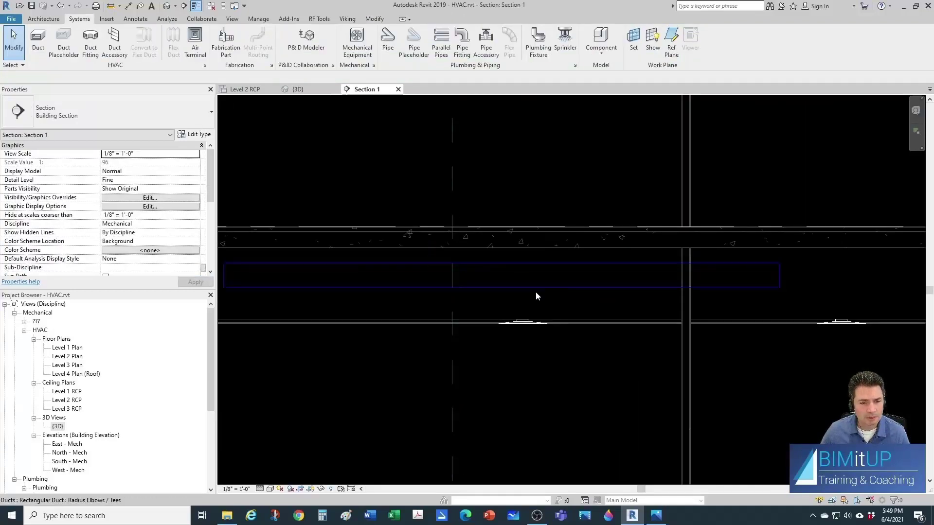
scroll(567, 300, down, 4)
On the Level 2 ceiling plan, nudge the supply duct between the diffuser rows and stretch both ends
click(245, 90)
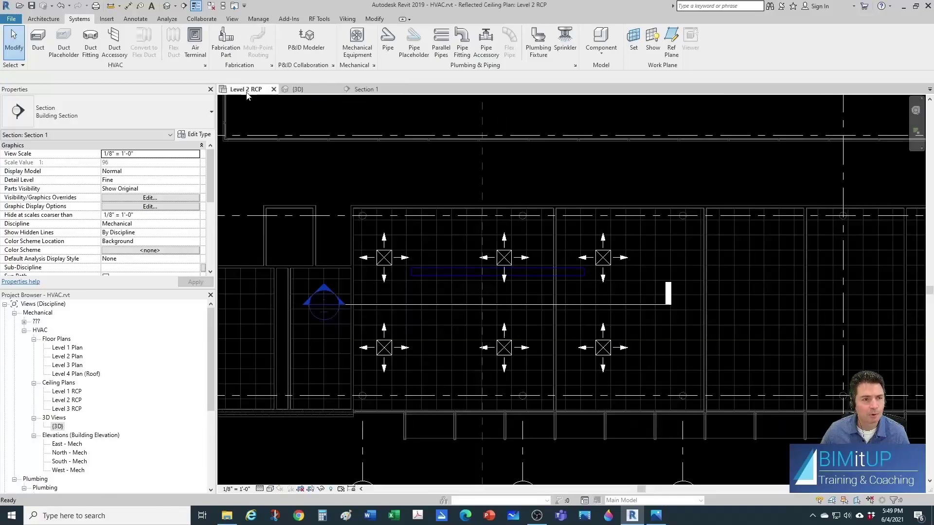
scroll(470, 270, up, 3)
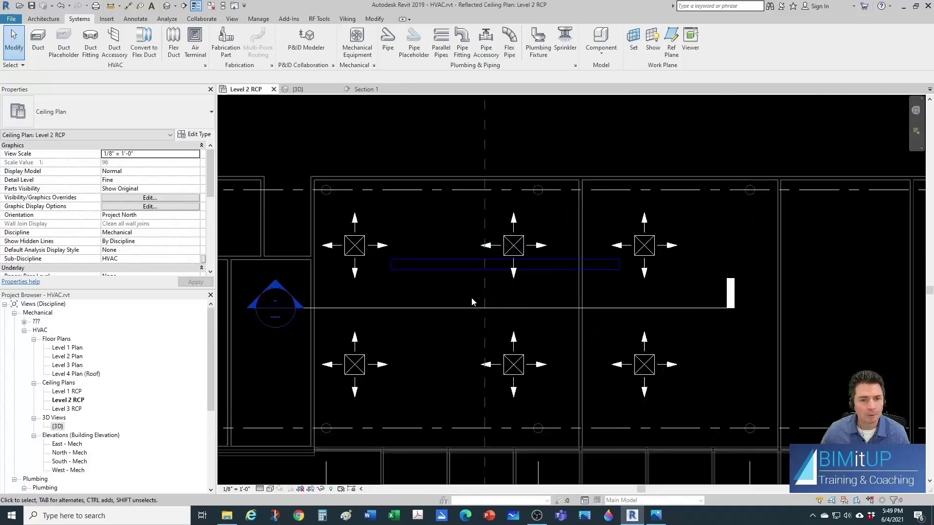
click(475, 265)
key(Down)
key(Down)
key(Down)
key(Down)
key(Down)
key(Down)
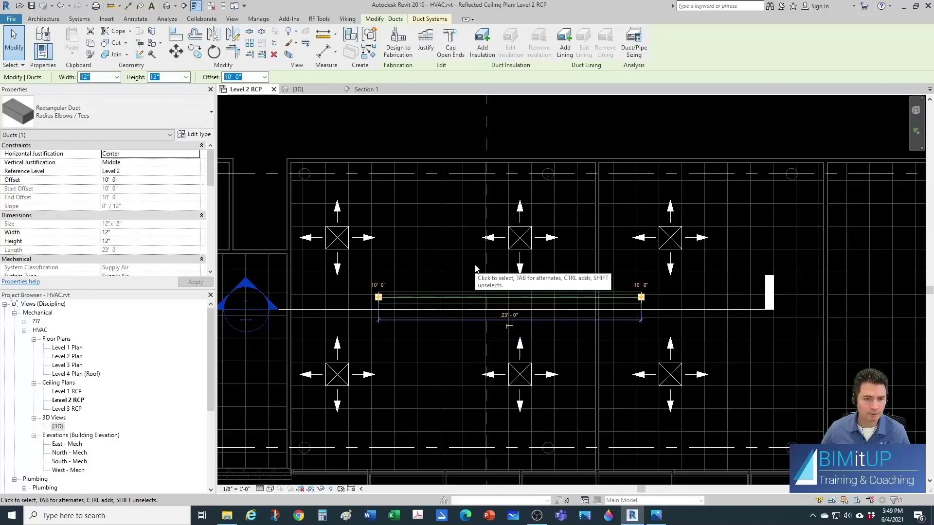
drag(378, 297, 309, 297)
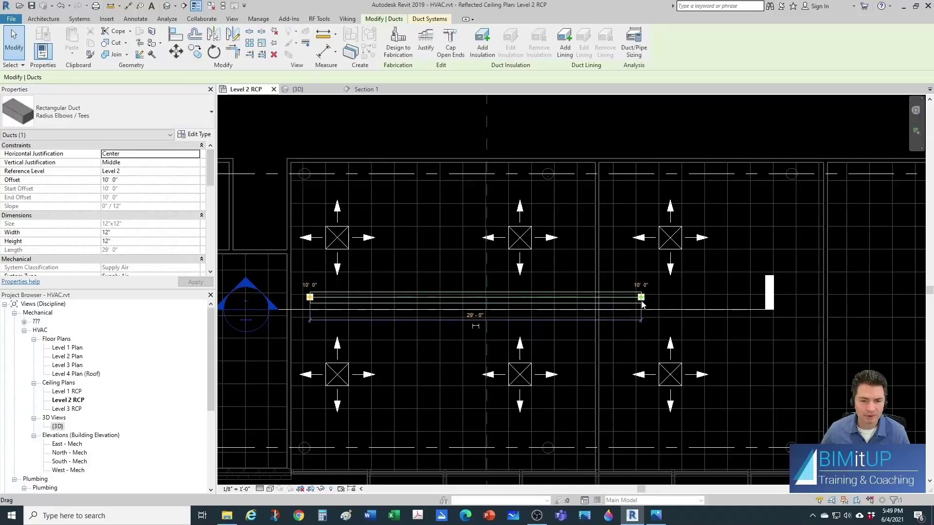
drag(641, 297, 843, 298)
key(Escape)
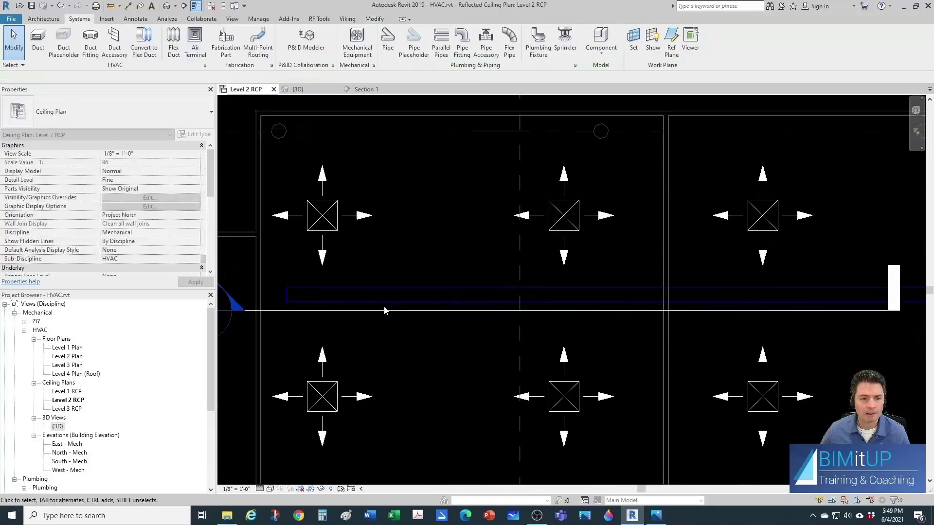
scroll(382, 309, up, 3)
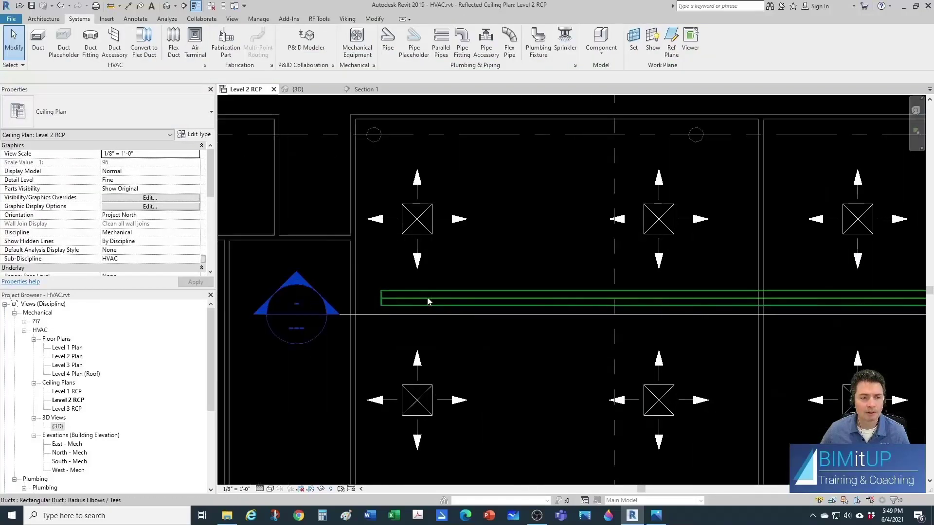
scroll(423, 268, up, 1)
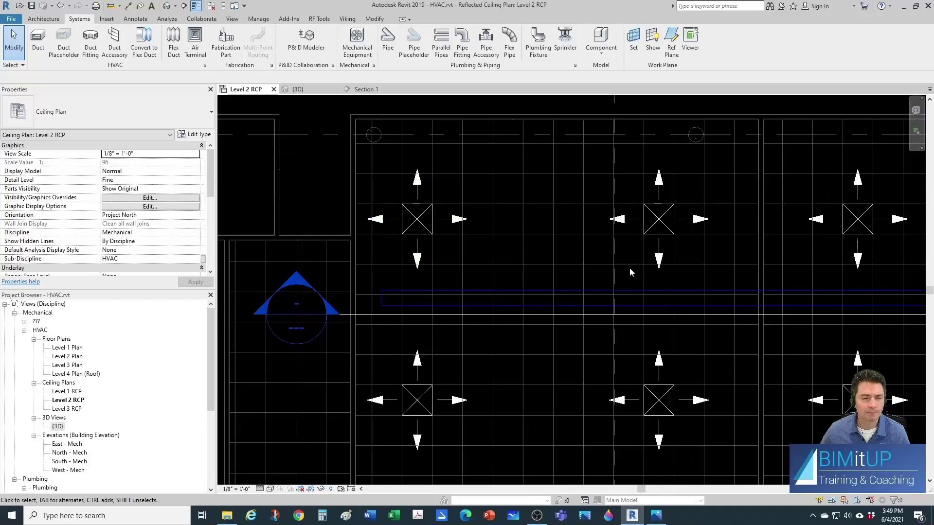
middle_drag(507, 281, 450, 275)
scroll(411, 272, down, 1)
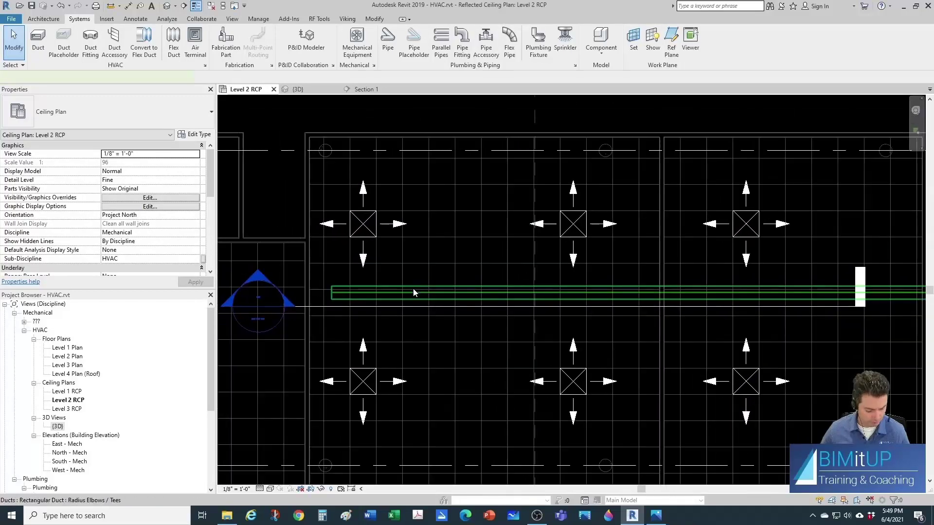
Using CS with the Round Duct: Taps type, place a tap on the main duct below the left diffuser
click(413, 292)
key(c)
key(s)
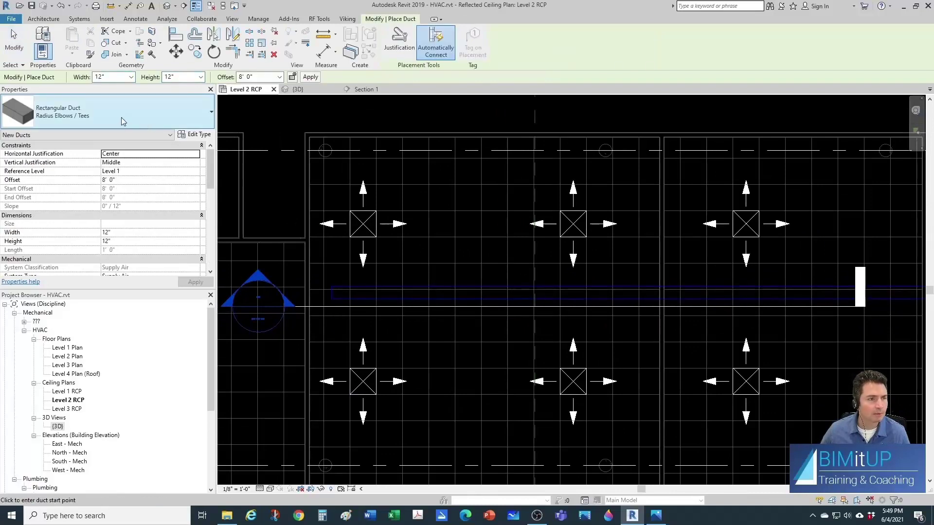
click(122, 122)
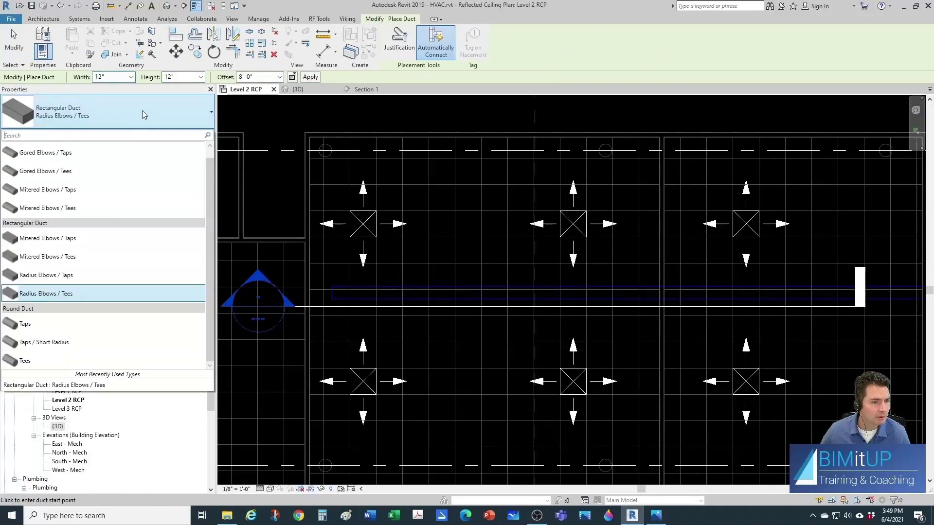
scroll(82, 176, up, 1)
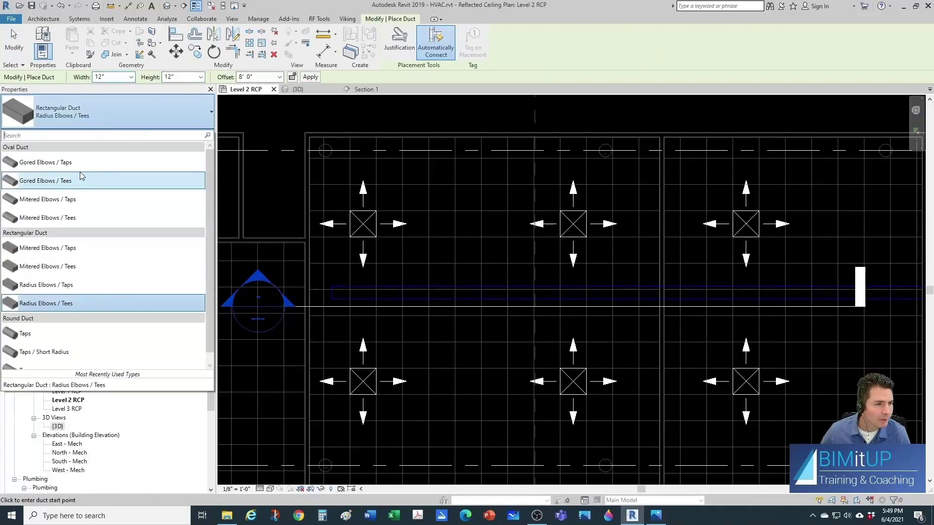
scroll(72, 265, down, 1)
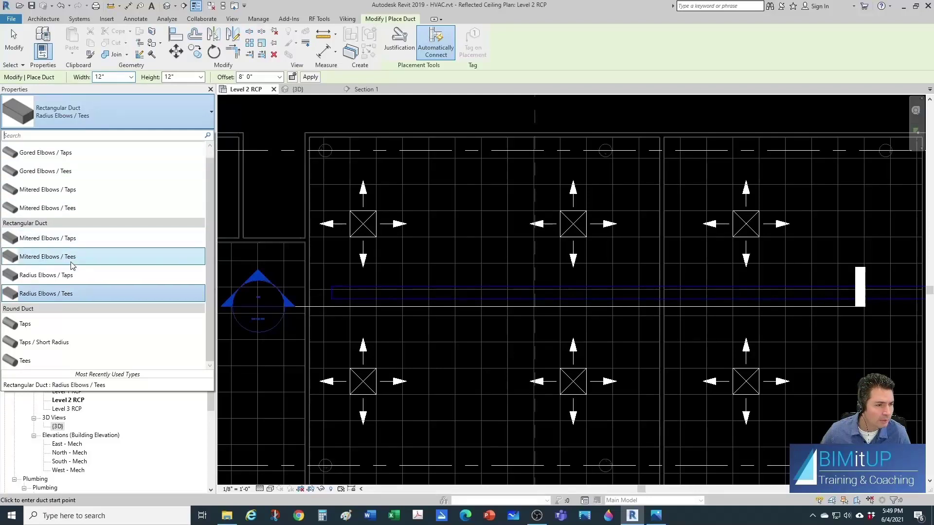
mouse_move(43, 329)
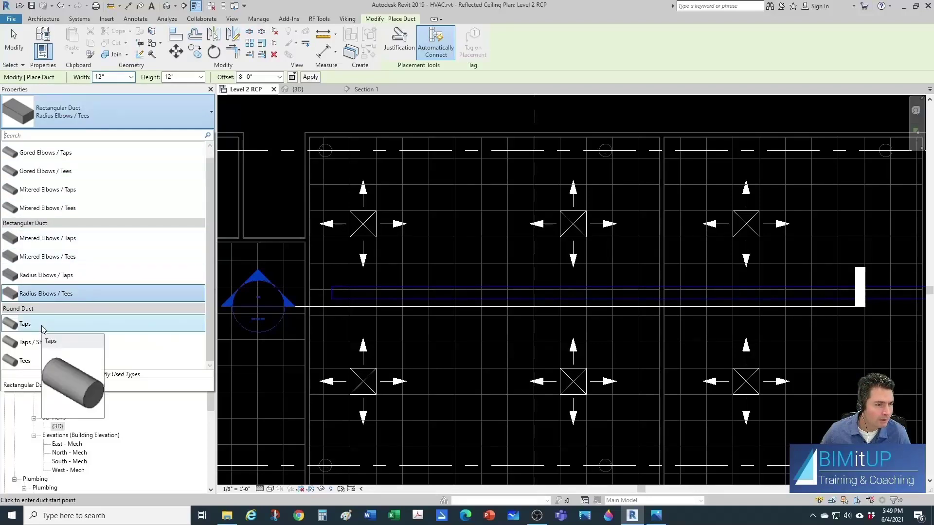
click(43, 326)
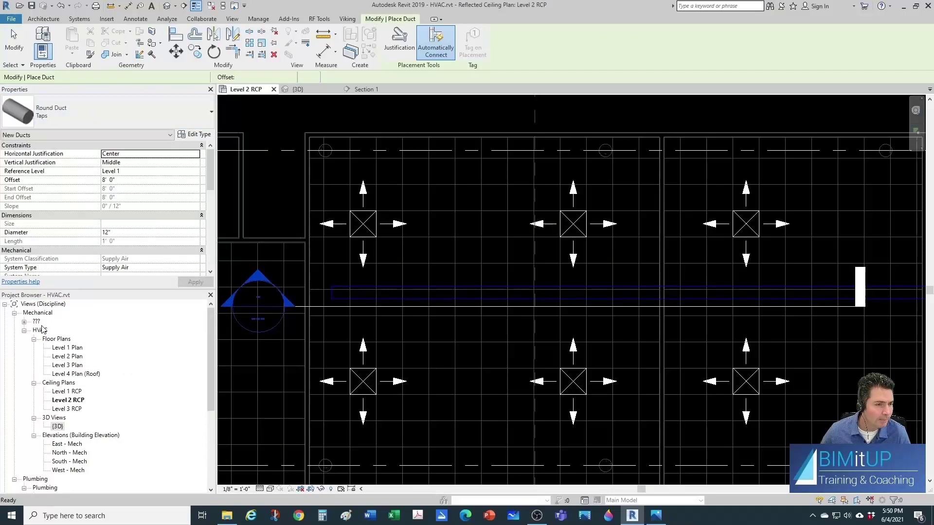
click(363, 292)
scroll(363, 279, up, 1)
scroll(363, 278, up, 1)
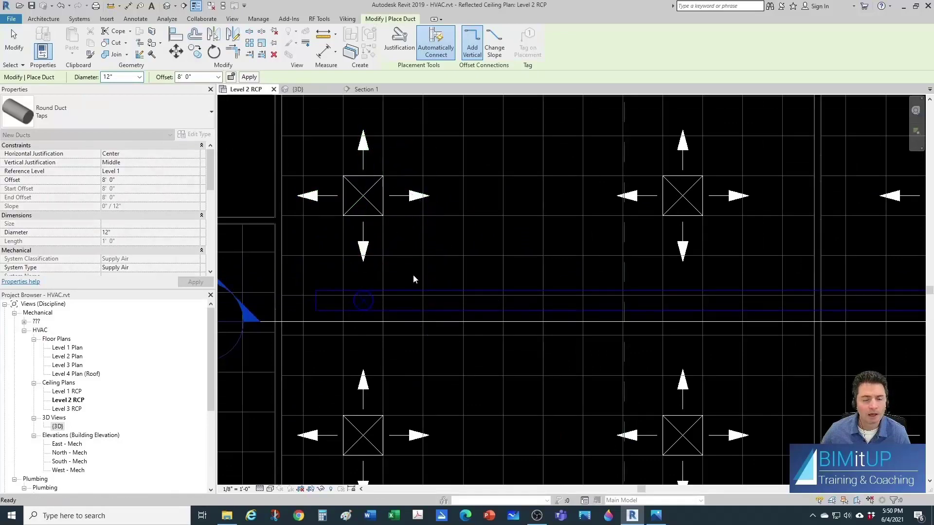
key(Escape)
key(Escape)
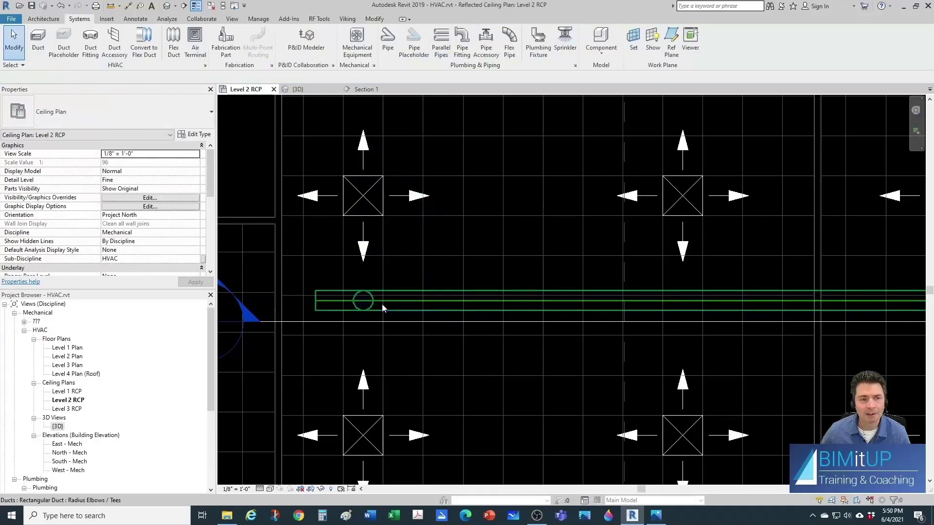
Inspect the tap in the {3D} view, undo it, and return to the Level 2 RCP
click(306, 91)
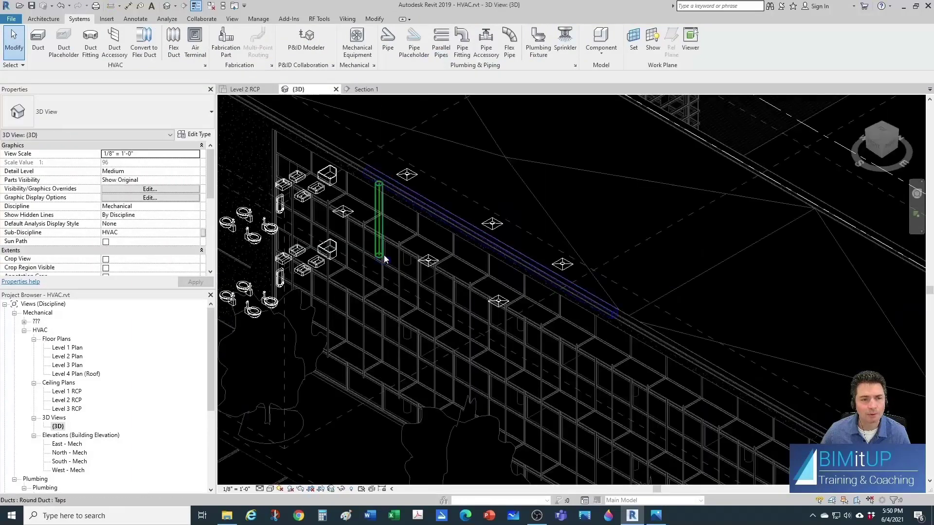
scroll(387, 212, up, 4)
scroll(386, 212, down, 4)
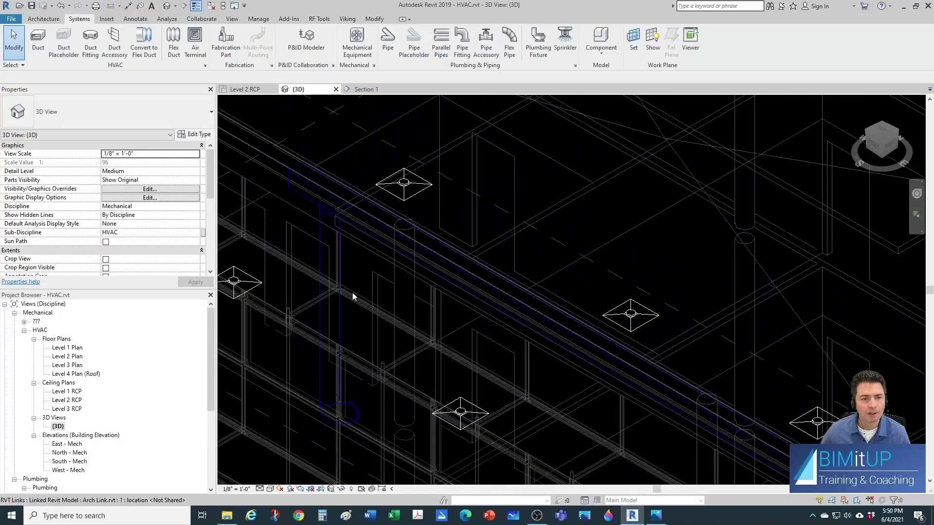
scroll(335, 208, up, 3)
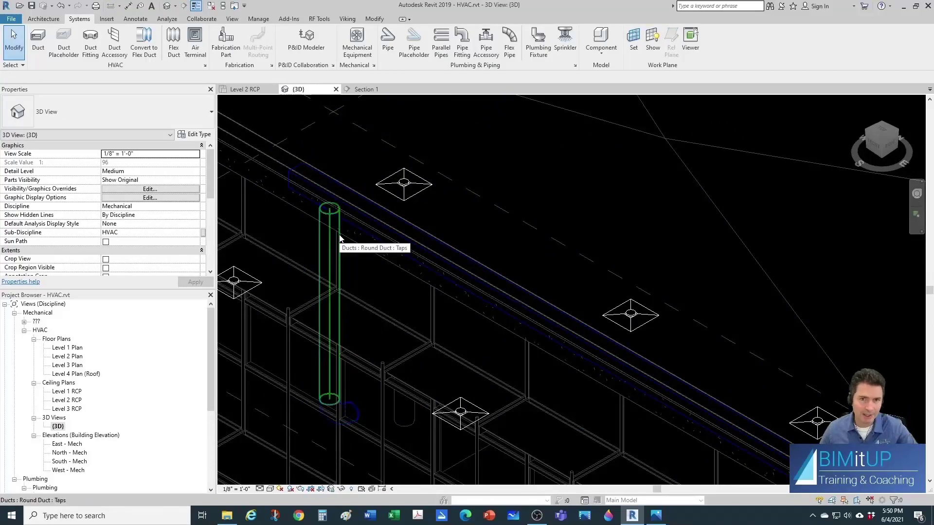
click(61, 7)
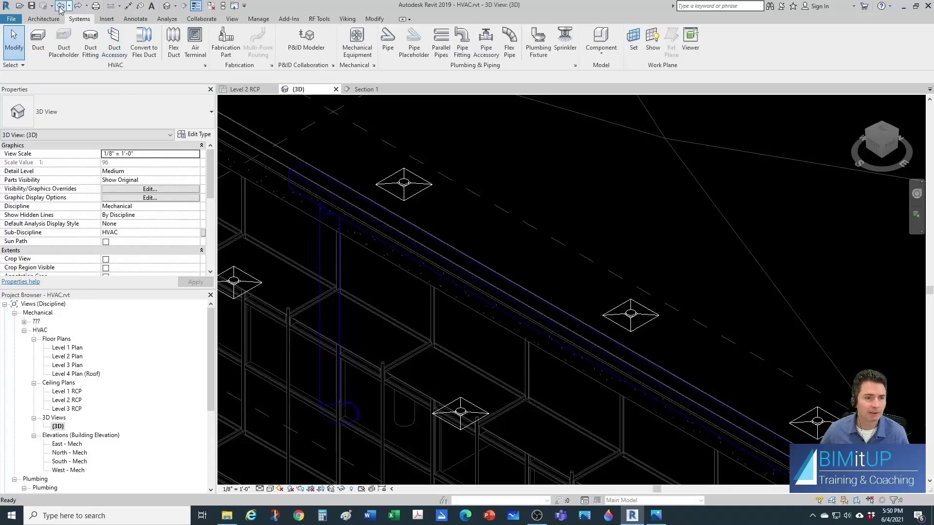
click(256, 89)
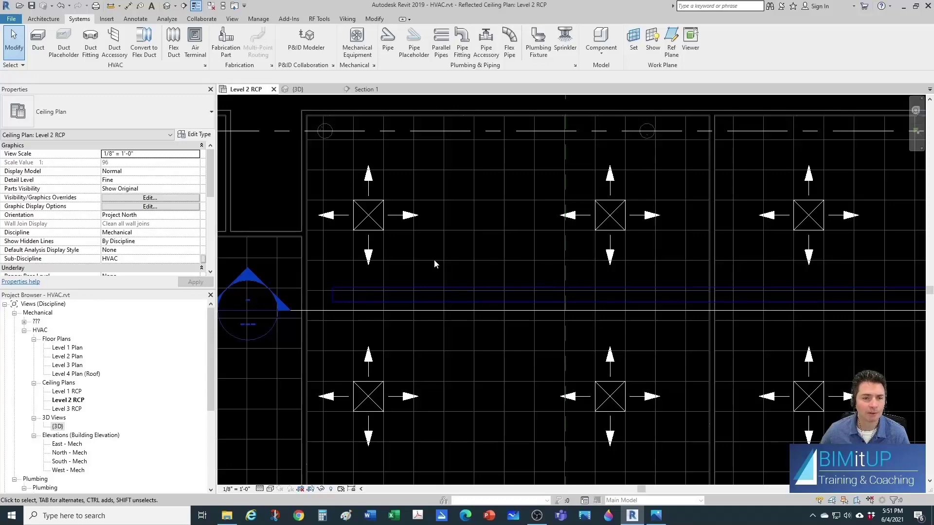
Start a Round Duct Taps duct via CS, referenced to Level 2 at a 10' offset
click(402, 290)
key(c)
key(s)
click(105, 122)
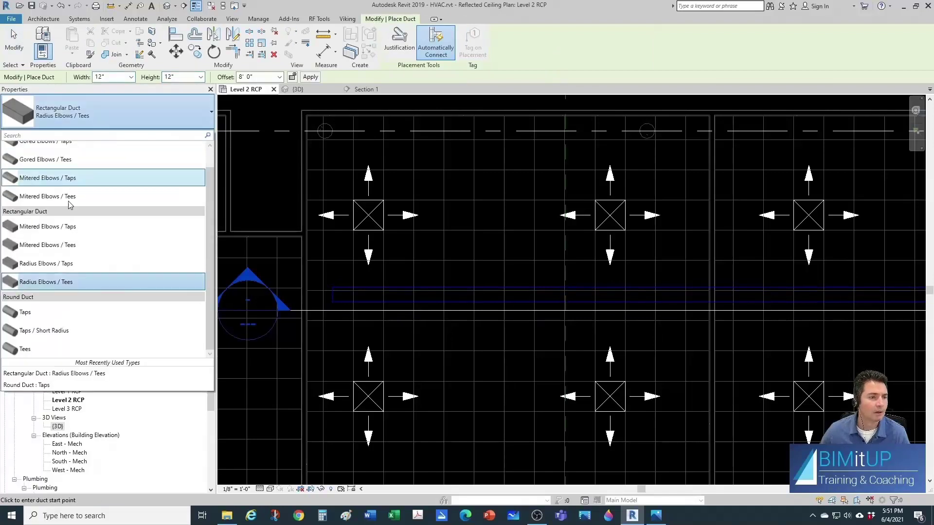
click(34, 317)
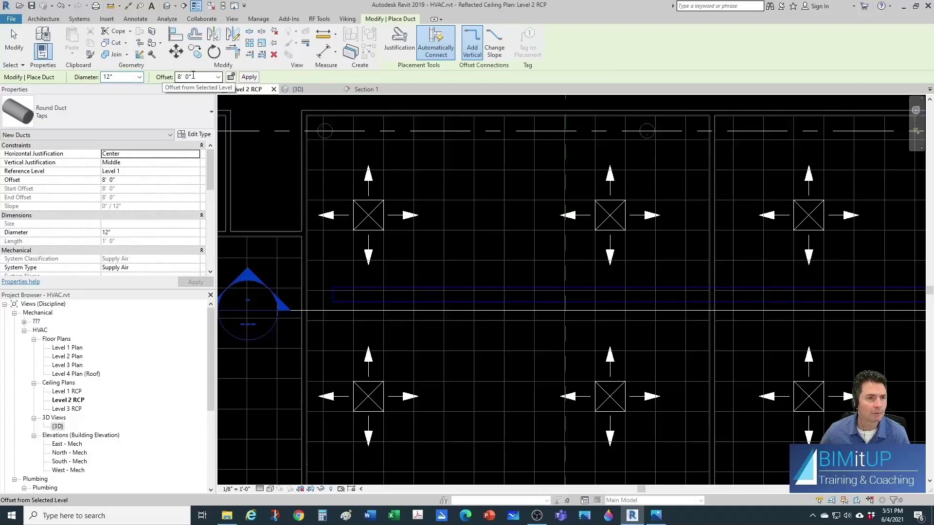
click(152, 171)
click(153, 171)
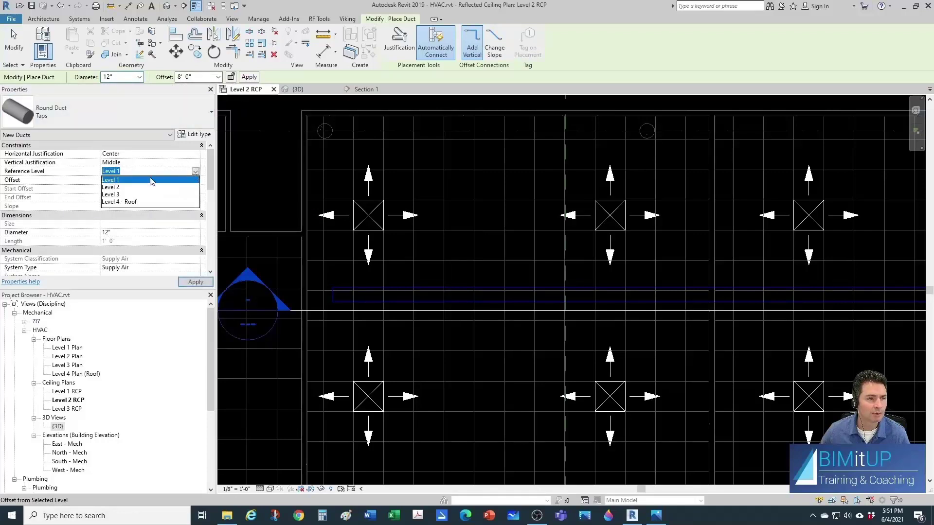
click(123, 188)
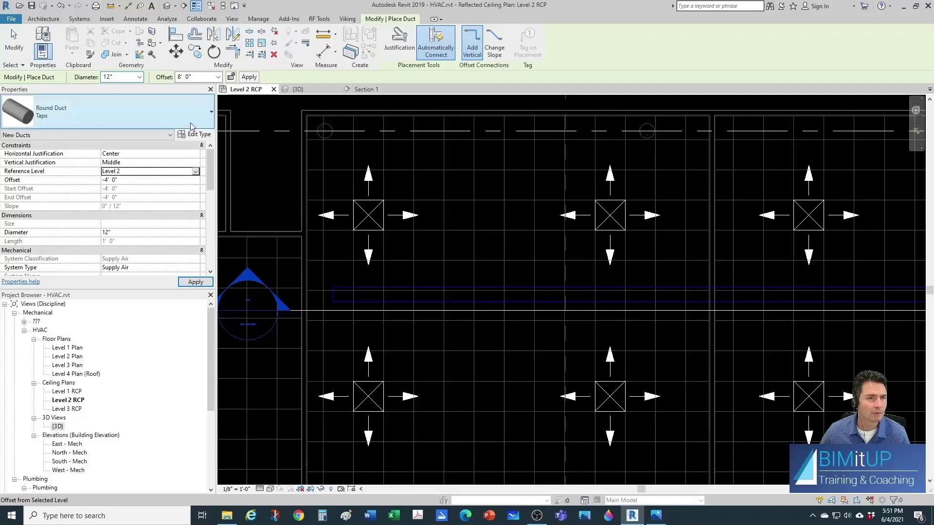
click(201, 76)
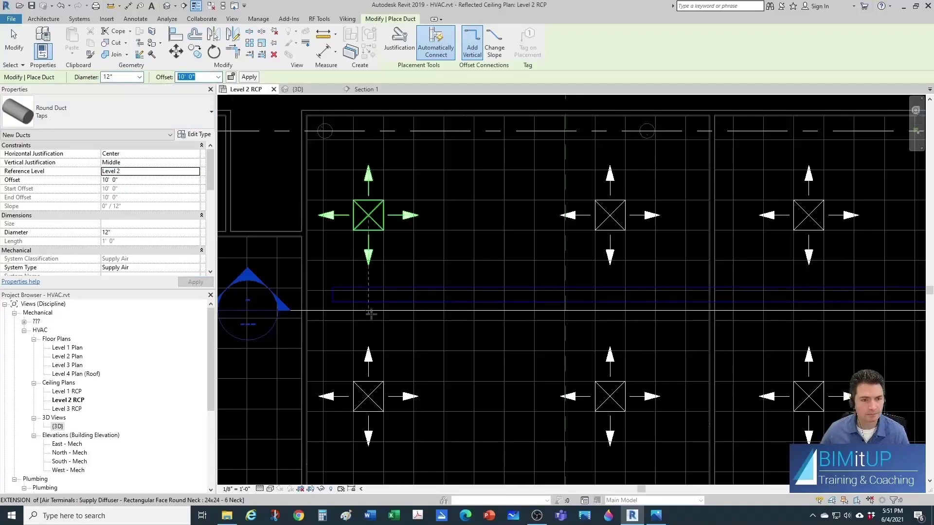
scroll(371, 316, up, 2)
Draw a 6" round tap from the trunk up to the left diffuser
click(367, 284)
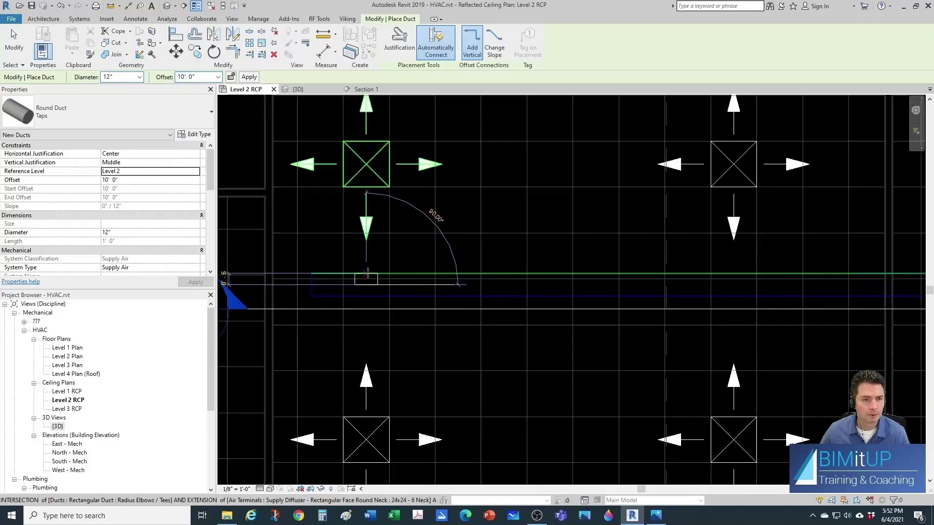
click(138, 76)
scroll(136, 97, up, 3)
click(121, 110)
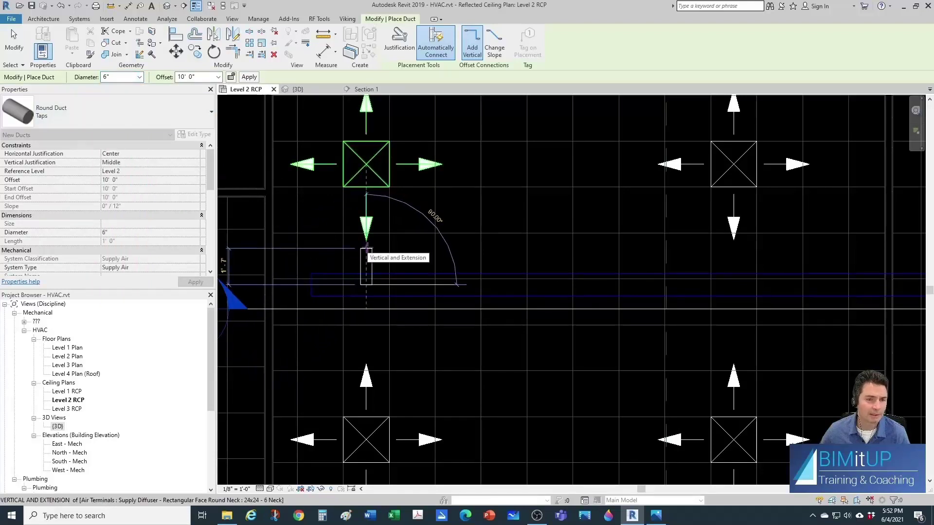
click(377, 247)
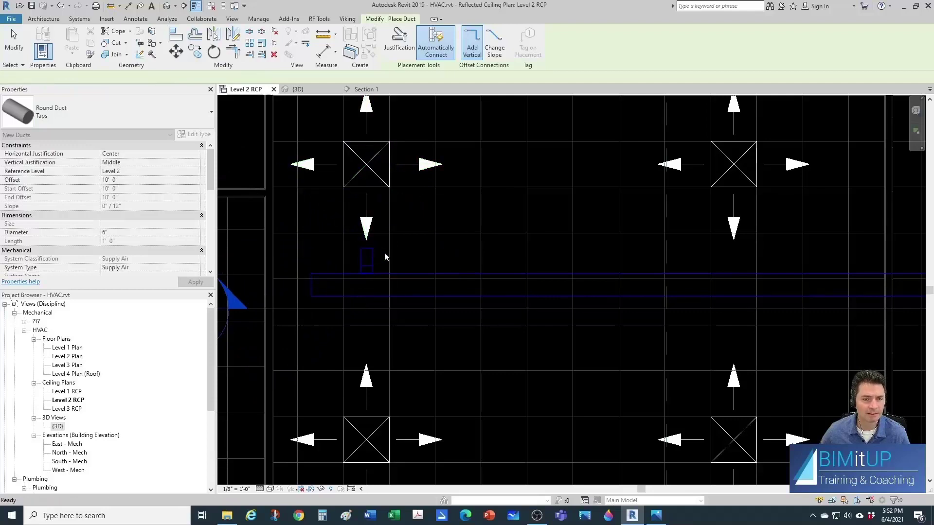
key(Escape)
key(Escape)
middle_drag(381, 259, 375, 232)
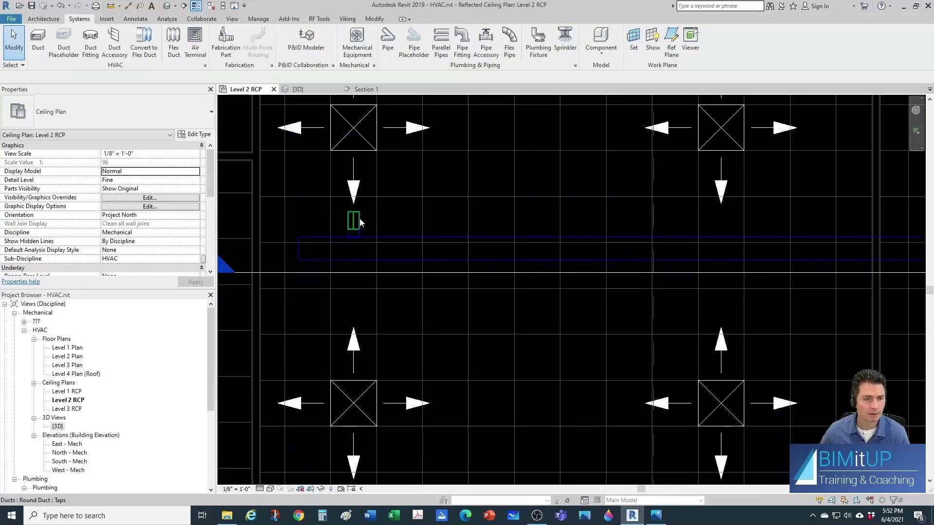
Add a second short 6" tap from the trunk toward the next diffuser
key(d)
key(t)
scroll(377, 264, up, 2)
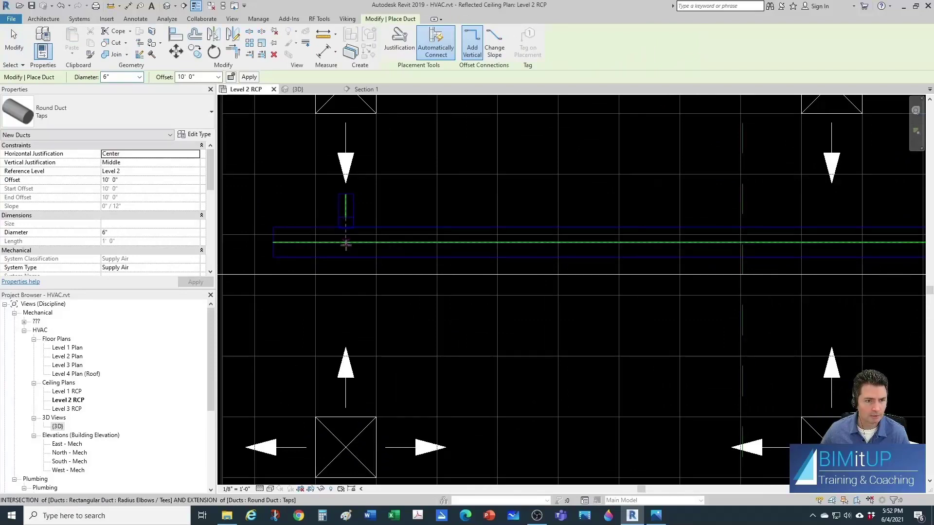
click(346, 244)
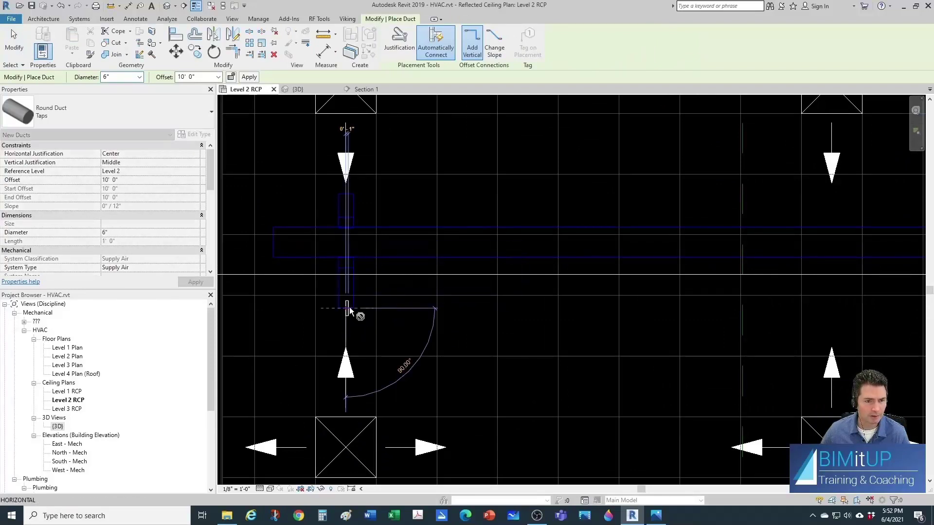
key(Escape)
key(Escape)
click(353, 294)
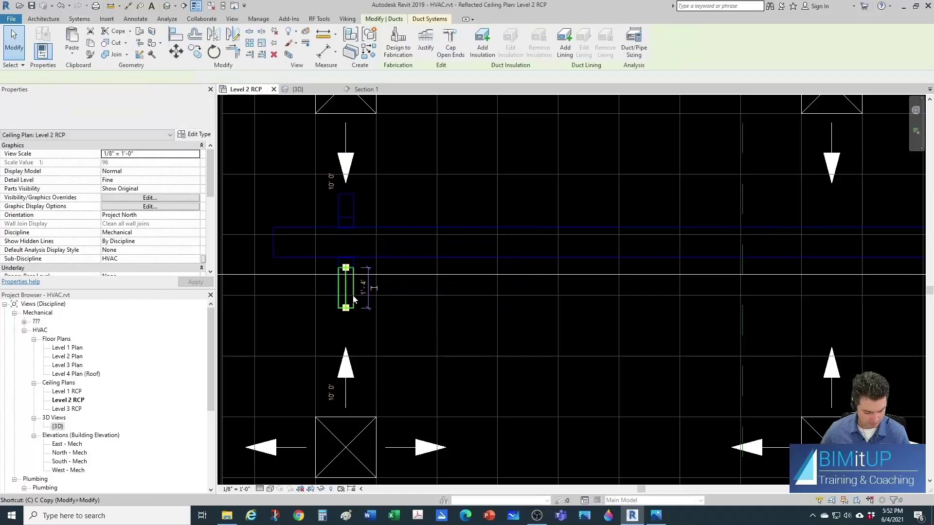
key(c)
key(s)
middle_drag(668, 308, 423, 293)
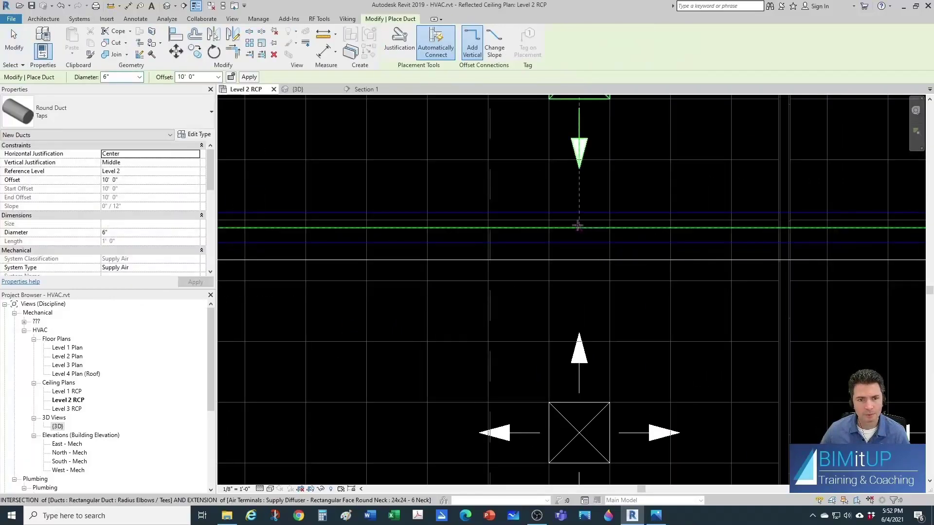
click(578, 226)
click(579, 192)
key(Escape)
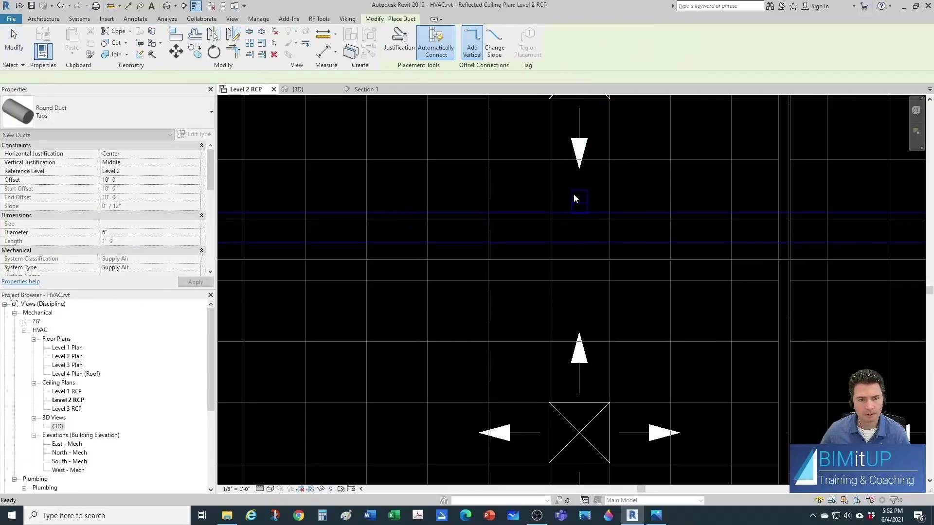
key(Escape)
Create another short round tap off the main trunk toward a further diffuser
click(575, 196)
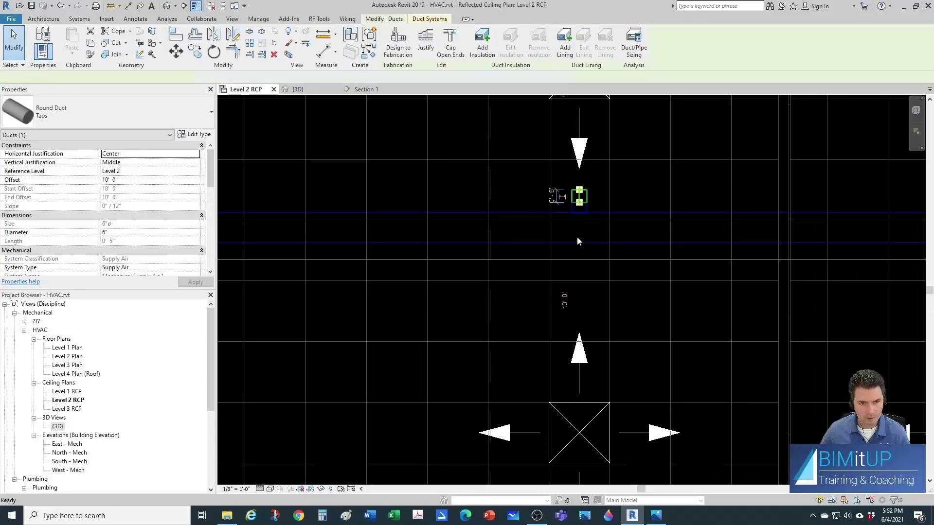
key(d)
key(t)
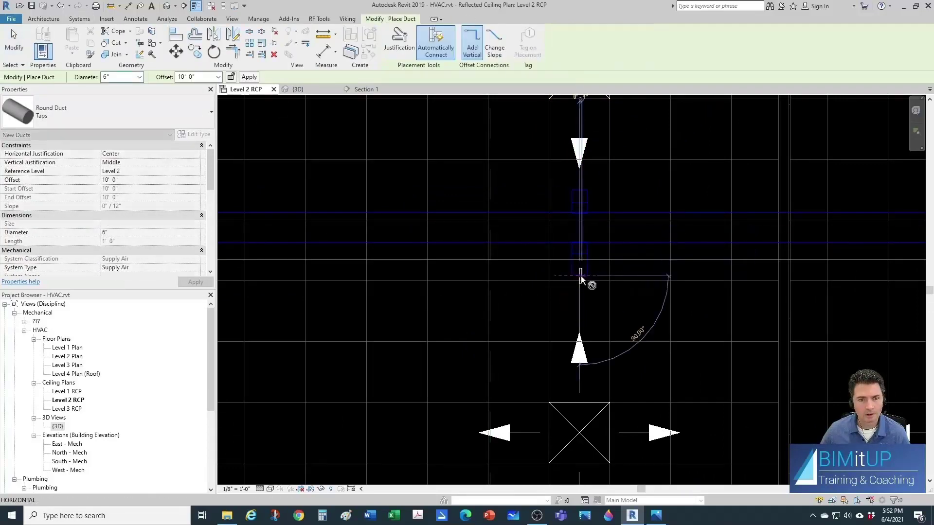
key(Escape)
key(Escape)
scroll(581, 268, down, 3)
scroll(573, 246, up, 2)
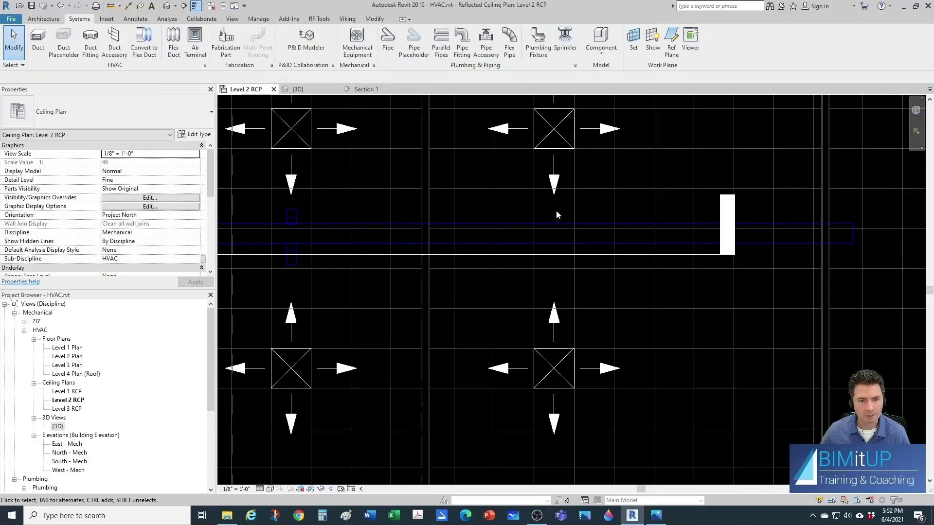
click(296, 214)
key(c)
key(s)
scroll(550, 228, up, 2)
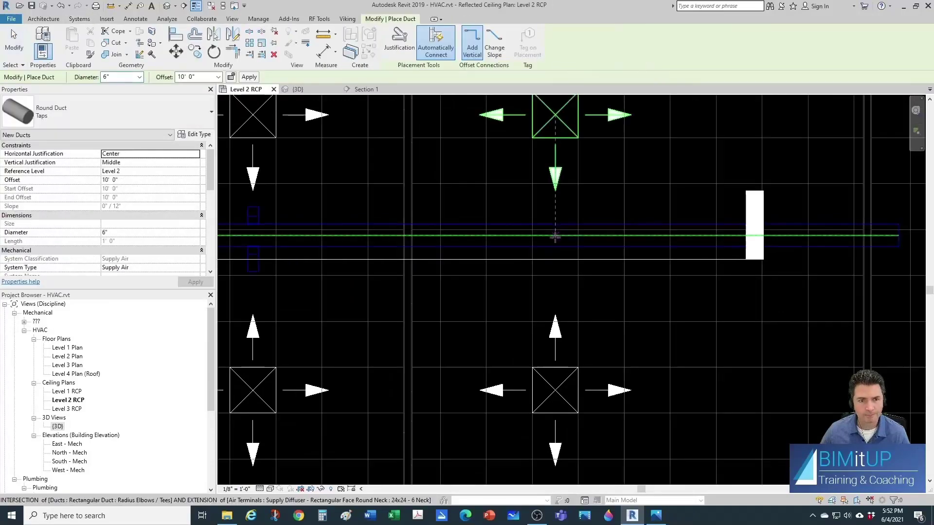
click(555, 237)
click(555, 217)
key(Escape)
key(Escape)
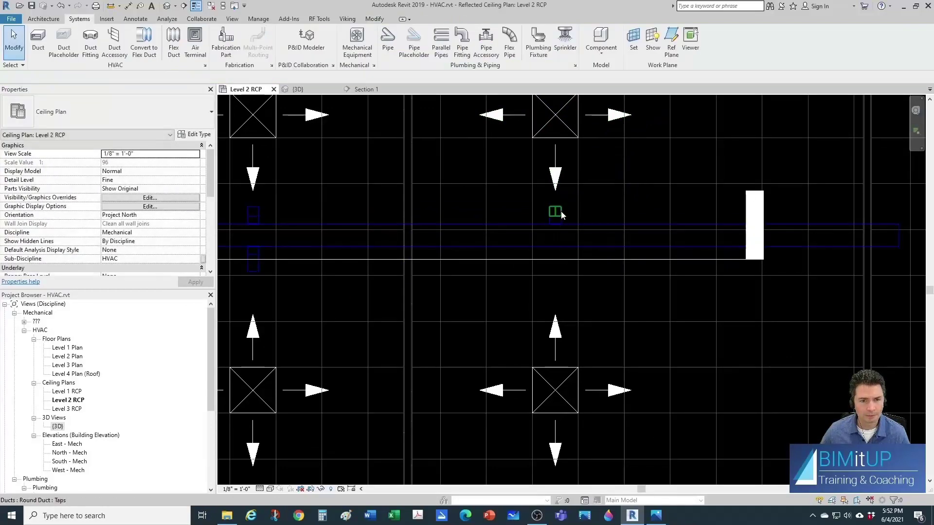
Begin one more tap on the main trunk, then cancel the angled duct preview
key(d)
key(t)
scroll(569, 258, up, 2)
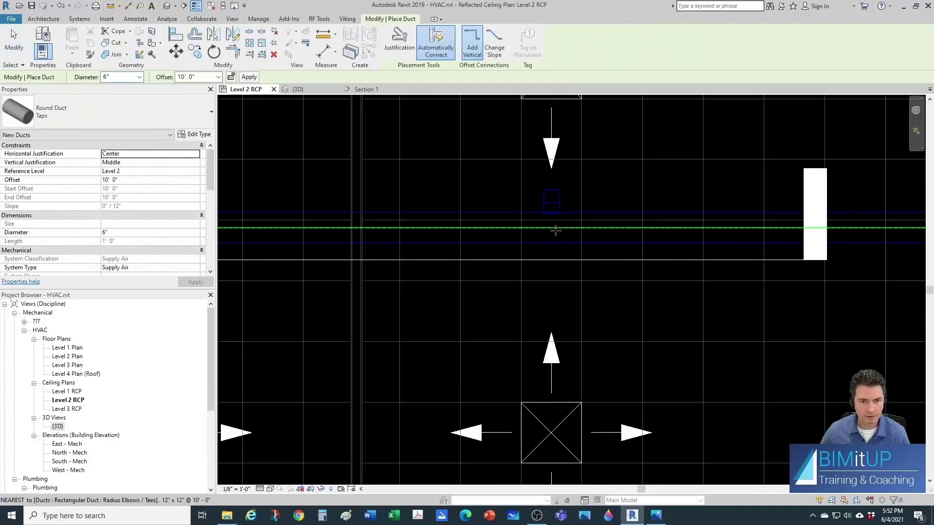
click(555, 230)
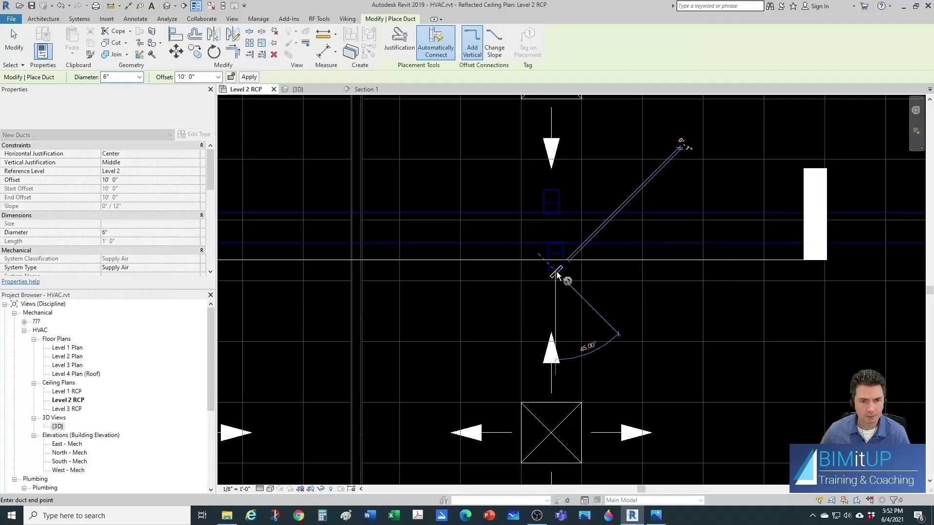
key(Escape)
key(Escape)
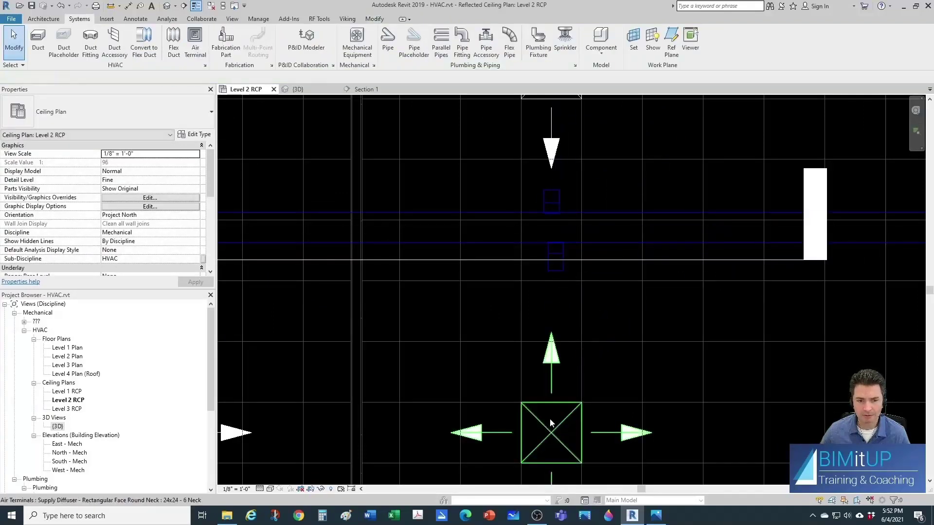
Stretch a round tap's end up to its diffuser's connection point
scroll(545, 288, down, 3)
middle_drag(404, 315, 557, 323)
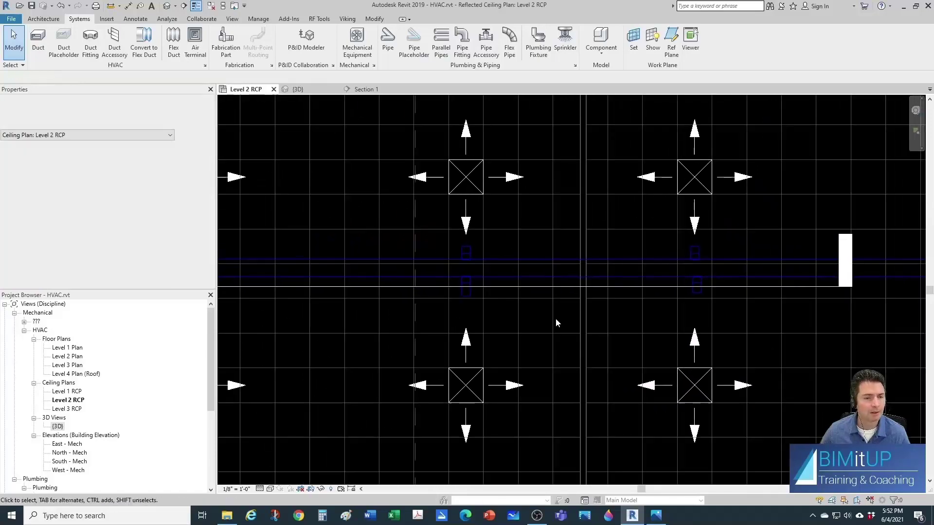
scroll(555, 319, down, 2)
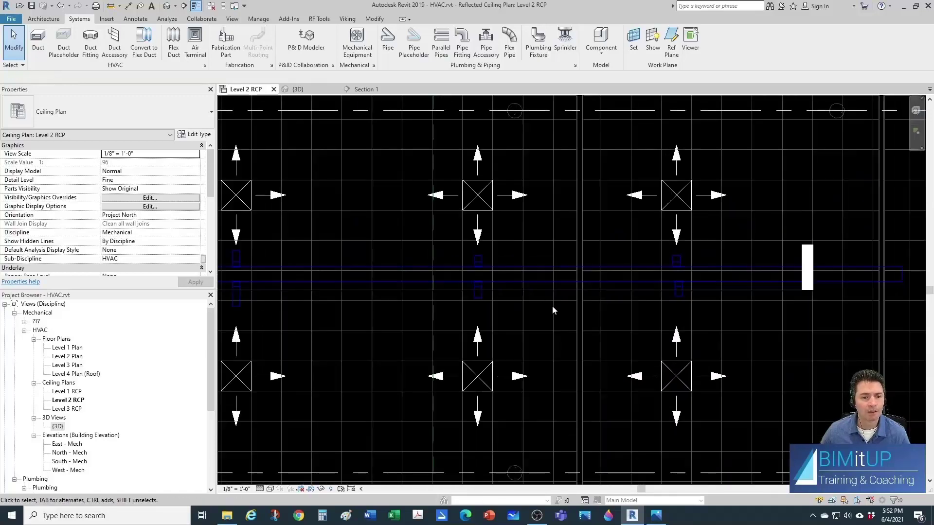
scroll(561, 321, down, 2)
scroll(387, 297, up, 4)
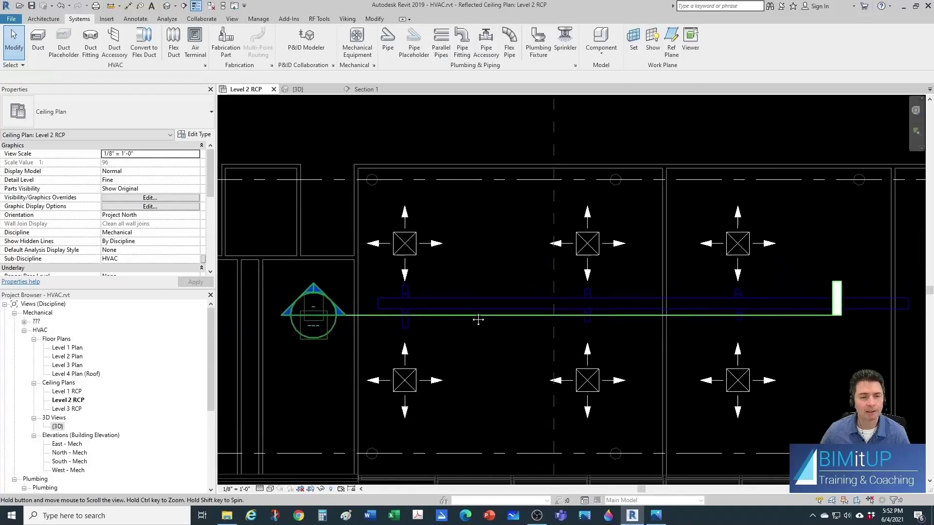
scroll(408, 293, up, 2)
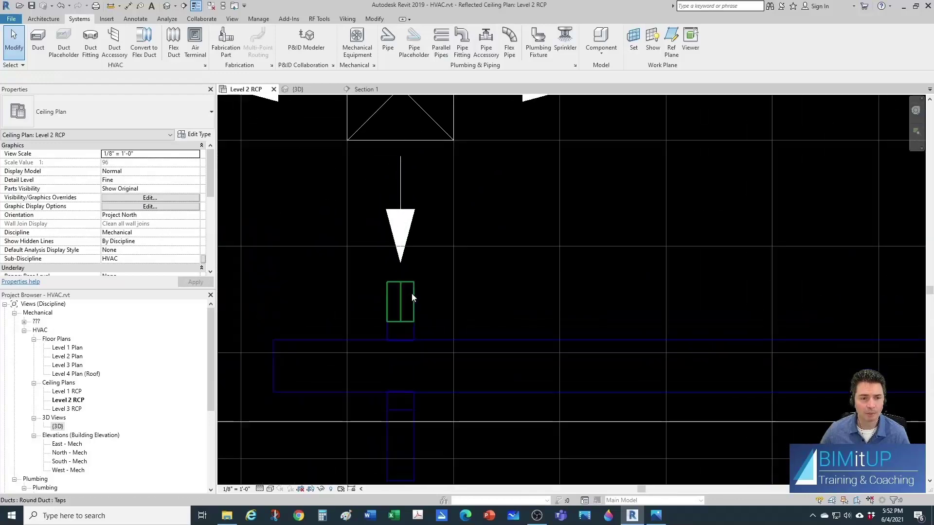
click(404, 288)
scroll(402, 285, up, 1)
drag(399, 282, 417, 260)
key(Escape)
Start a Draw Flex Duct from the next tap, then cancel it
middle_drag(418, 259, 518, 373)
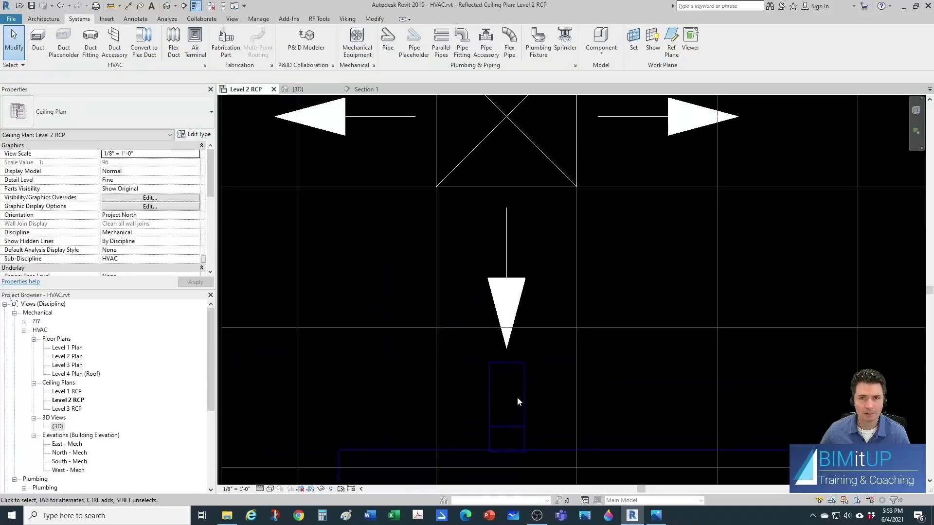
click(518, 367)
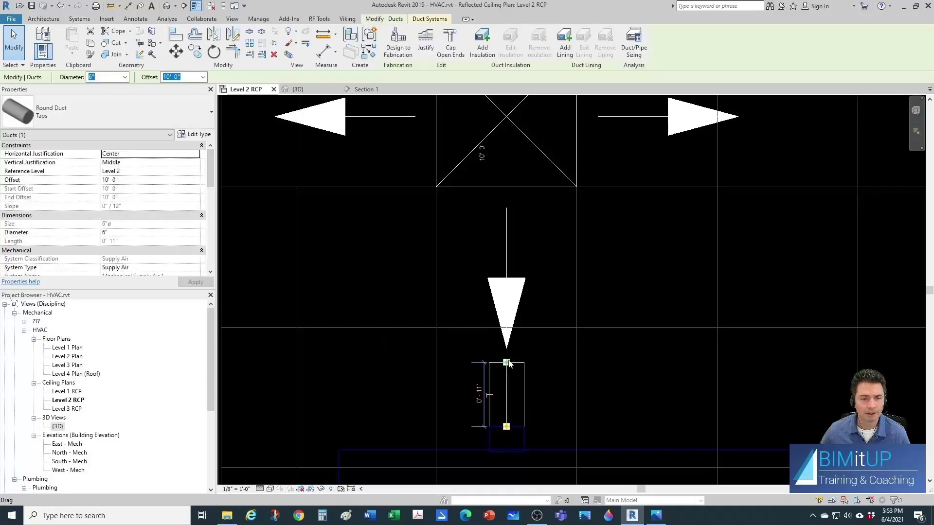
right_click(509, 363)
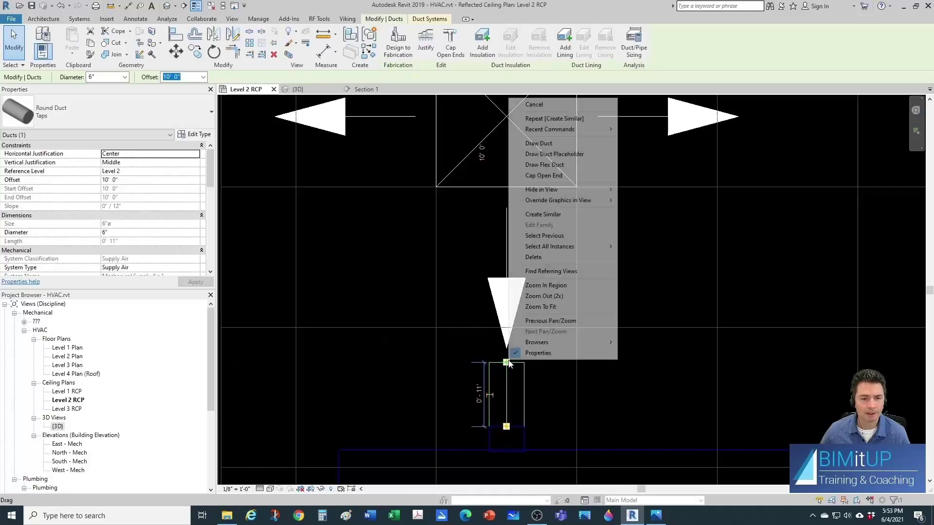
click(542, 168)
mouse_move(527, 191)
middle_down()
mouse_move(536, 256)
mouse_move(509, 230)
middle_up()
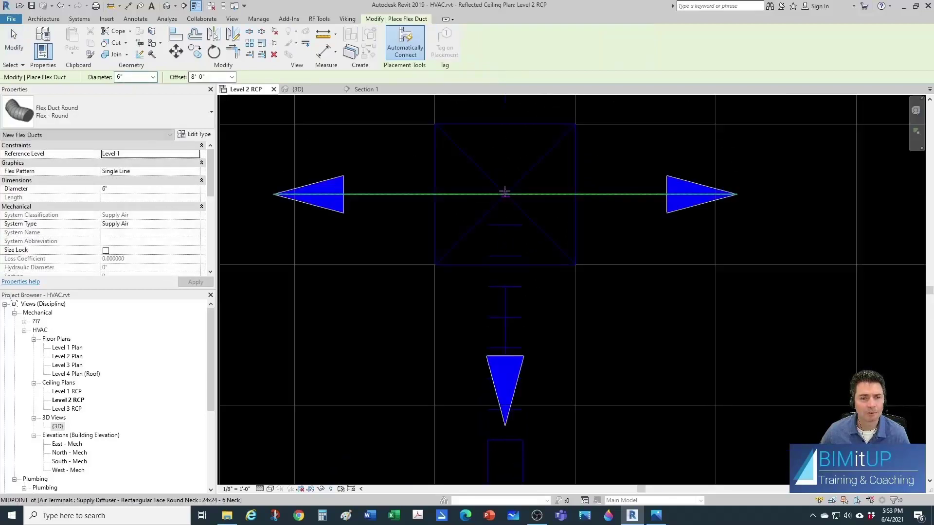
key(Escape)
key(Escape)
scroll(448, 215, down, 3)
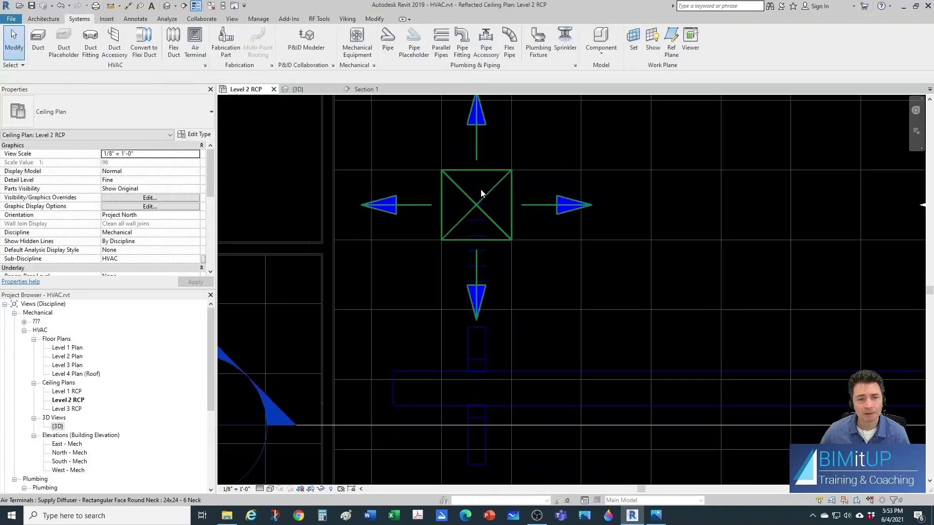
scroll(524, 259, up, 1)
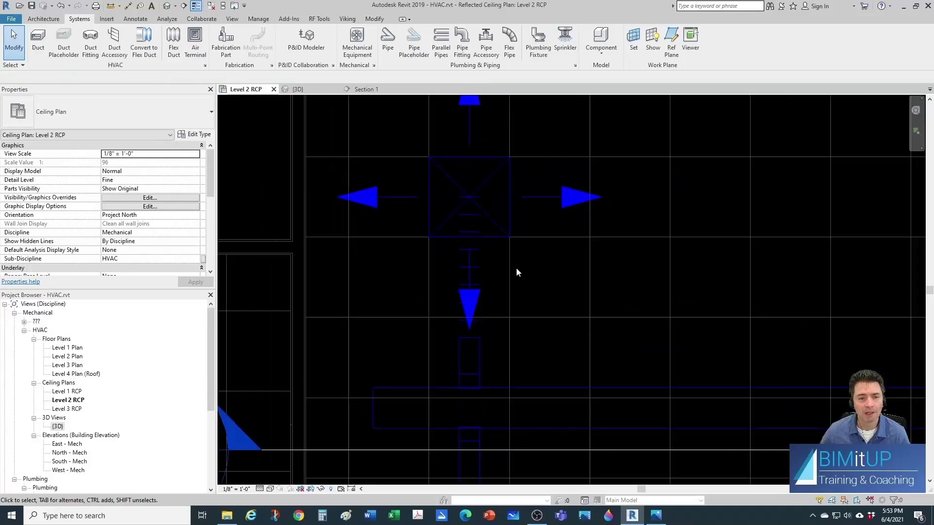
scroll(511, 253, down, 2)
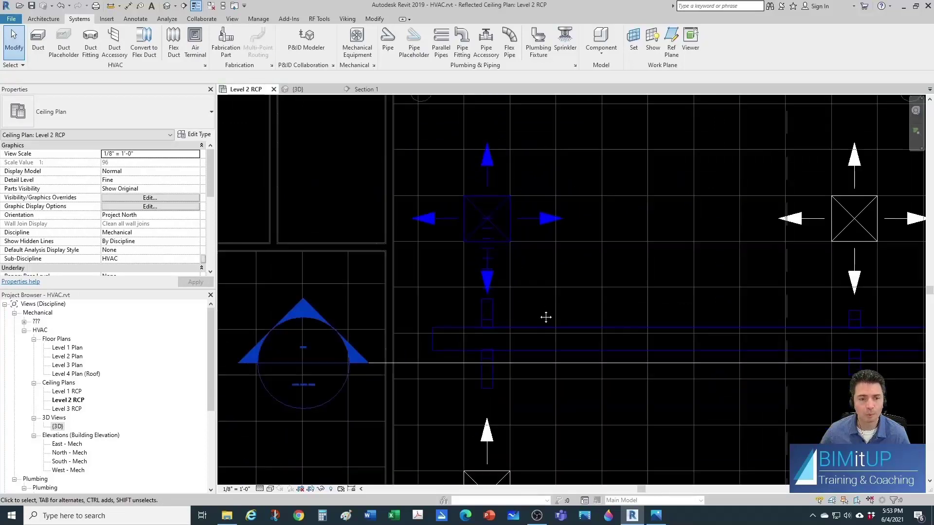
middle_drag(537, 302, 457, 146)
scroll(456, 282, up, 1)
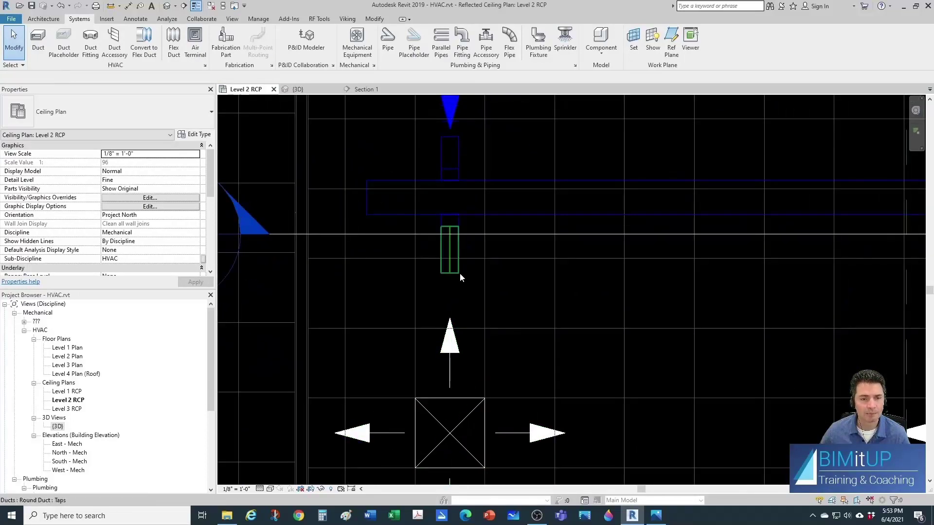
Try drawing a flex duct from a round tap, then cancel the placement
click(456, 283)
right_click(451, 277)
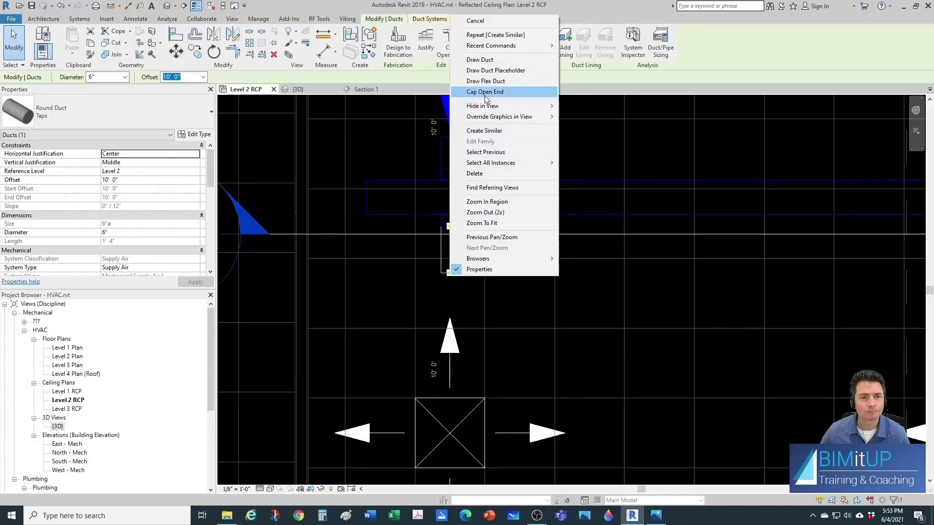
click(485, 81)
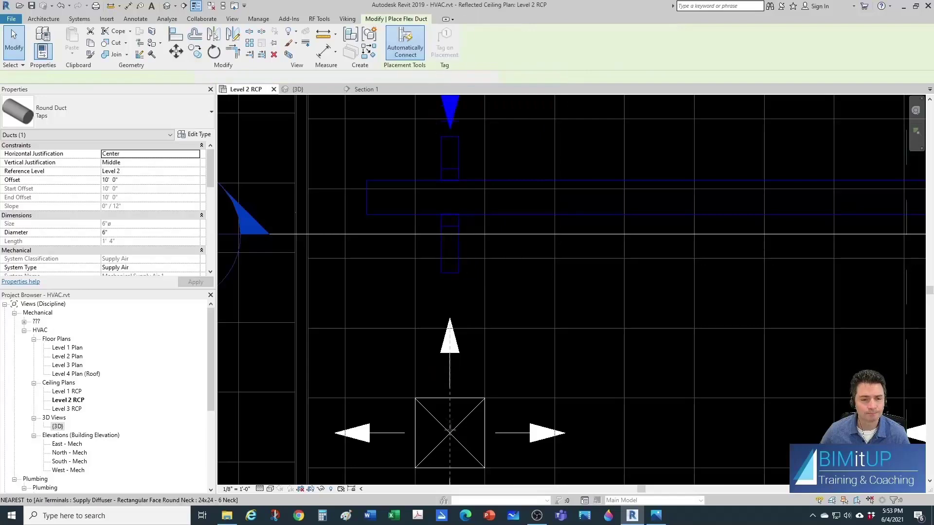
scroll(450, 433, down, 3)
key(Escape)
key(Escape)
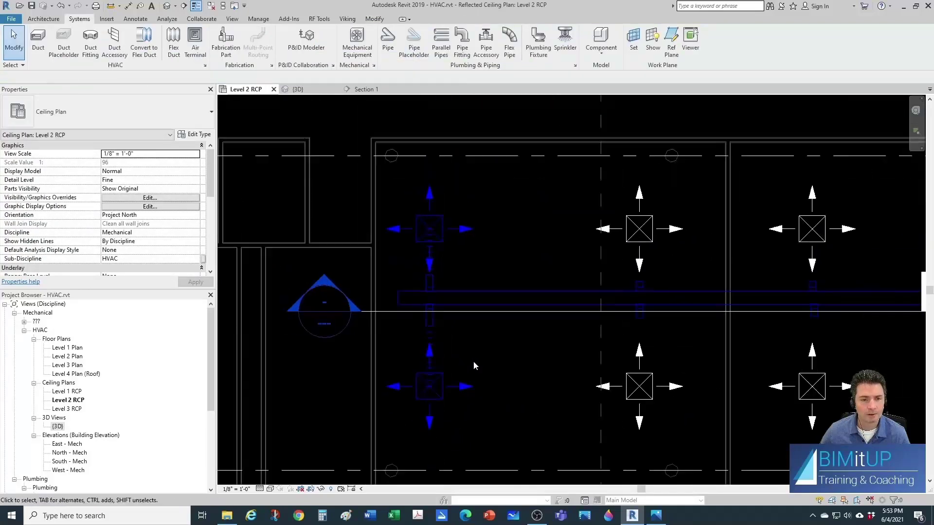
scroll(530, 314, up, 6)
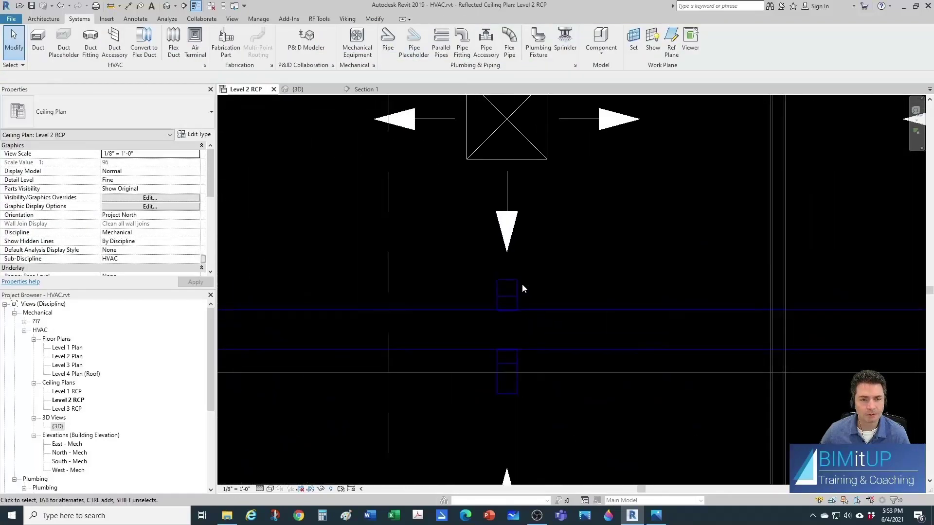
scroll(506, 264, up, 2)
Lengthen the tap below the diffuser and start a flex duct from its open end
click(506, 308)
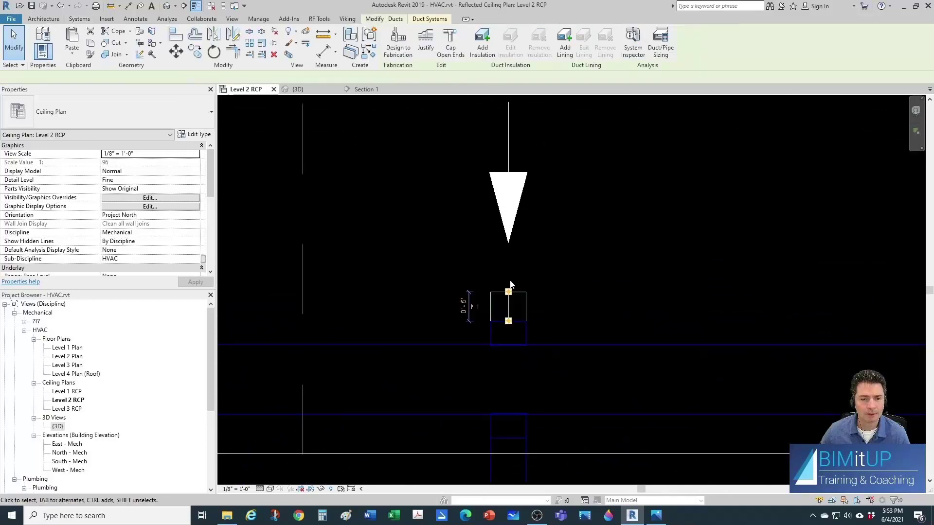
scroll(507, 299, up, 1)
drag(507, 298, 549, 231)
middle_drag(548, 231, 535, 343)
right_click(529, 347)
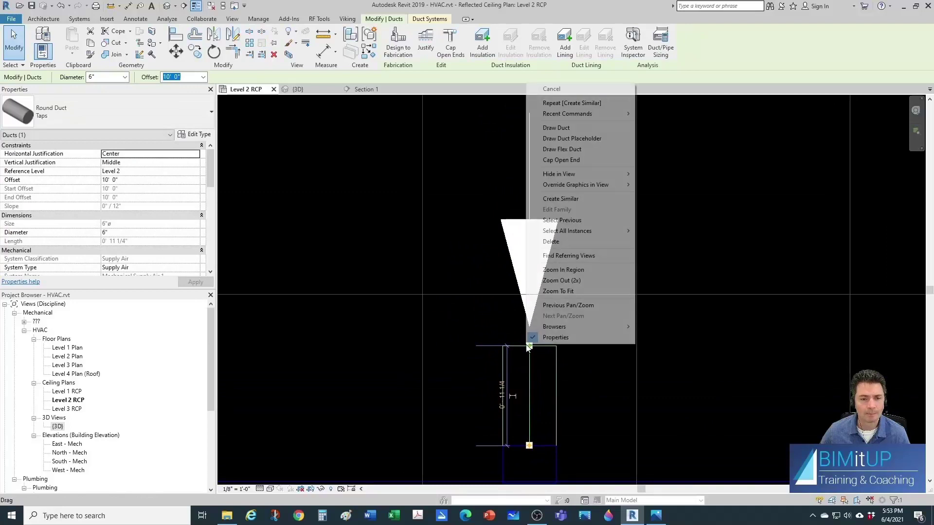
click(565, 152)
scroll(543, 297, down, 3)
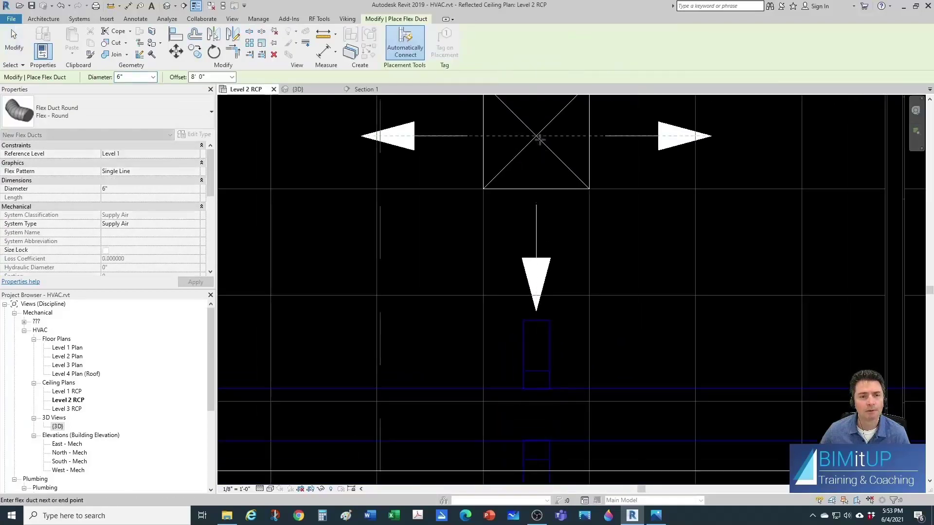
Connect the current flex duct to the diffuser centre and finish it
click(538, 137)
key(Escape)
key(Escape)
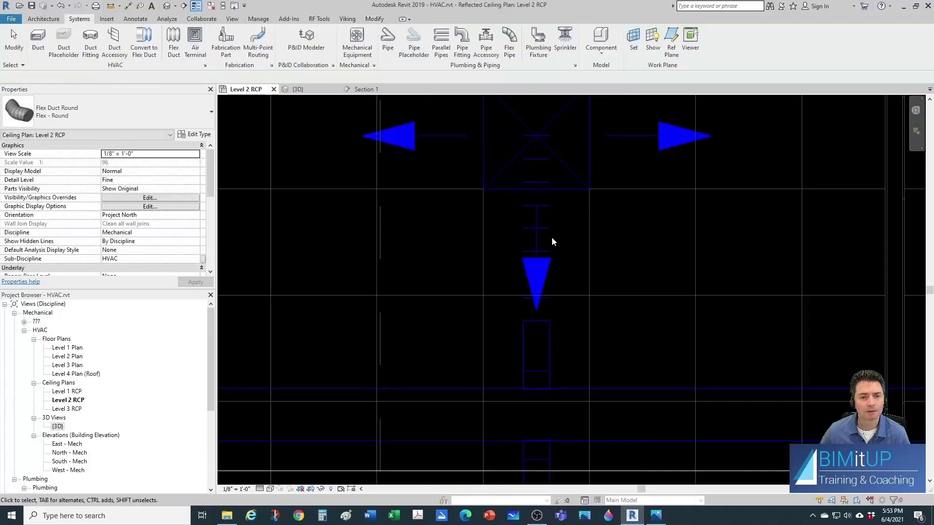
scroll(550, 240, down, 3)
scroll(545, 318, up, 2)
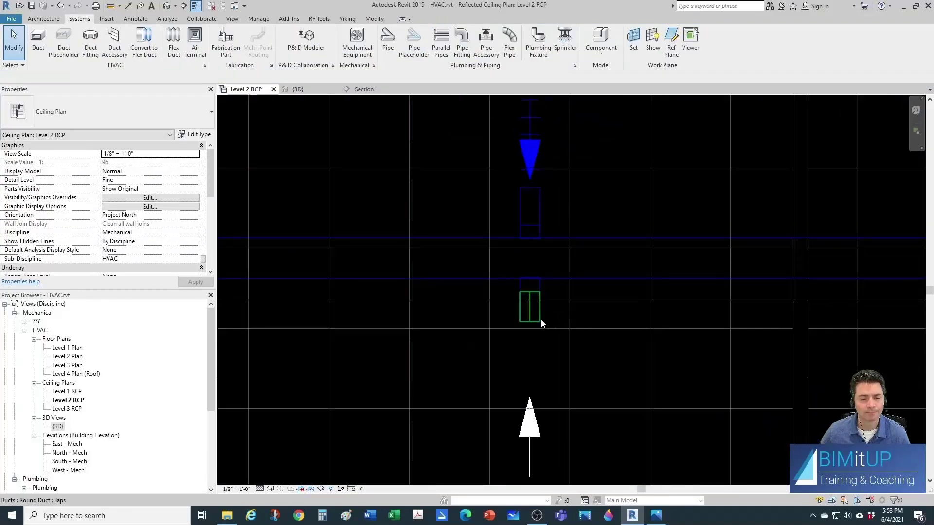
Draw a flex duct from the next trunk tap toward its diffuser
click(529, 316)
right_click(529, 318)
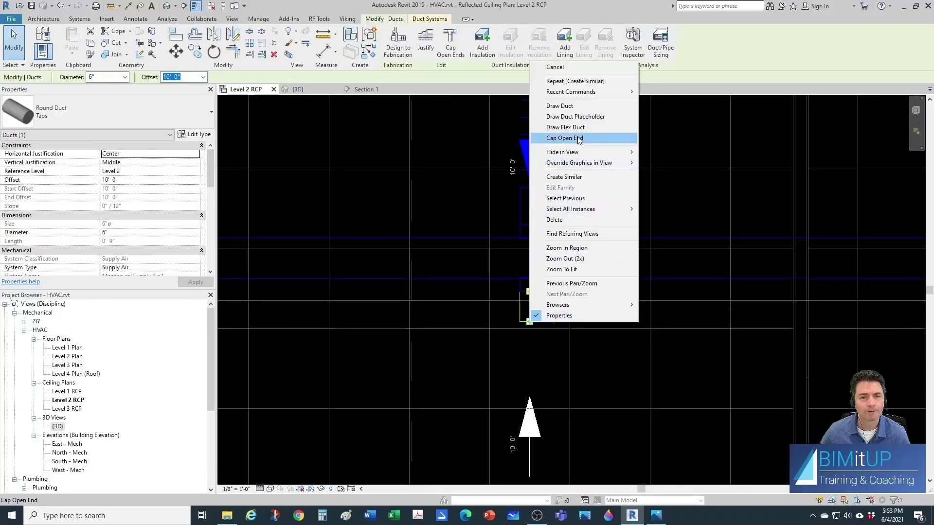
click(565, 127)
scroll(504, 267, down, 2)
scroll(520, 399, up, 3)
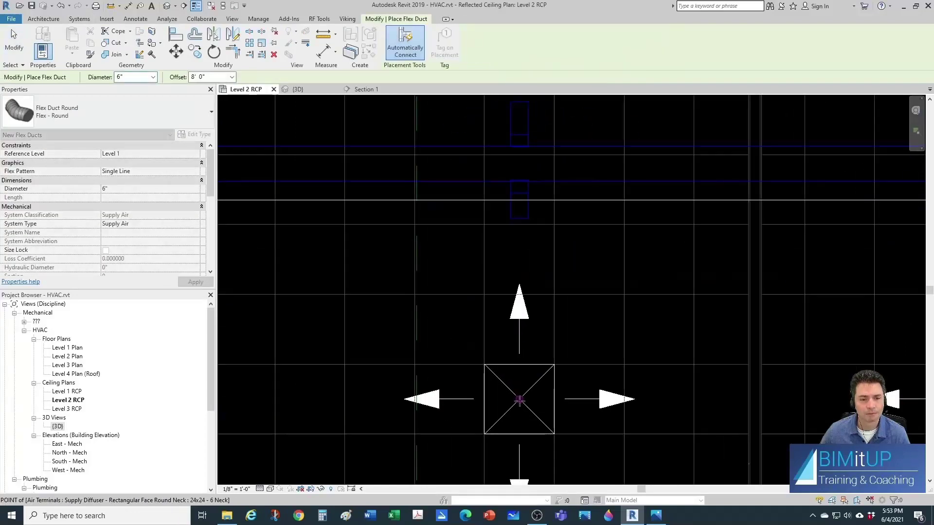
key(Escape)
key(Escape)
Lengthen the next round tap up toward the diffuser above it
scroll(489, 375, down, 3)
middle_drag(516, 362, 453, 344)
scroll(513, 270, up, 5)
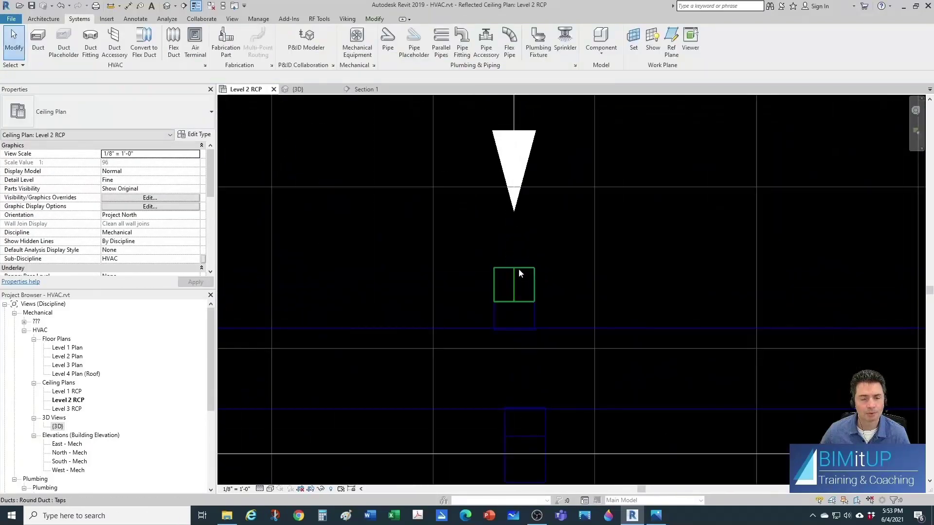
scroll(516, 269, up, 2)
click(516, 269)
drag(514, 271, 565, 208)
scroll(590, 262, down, 2)
key(Escape)
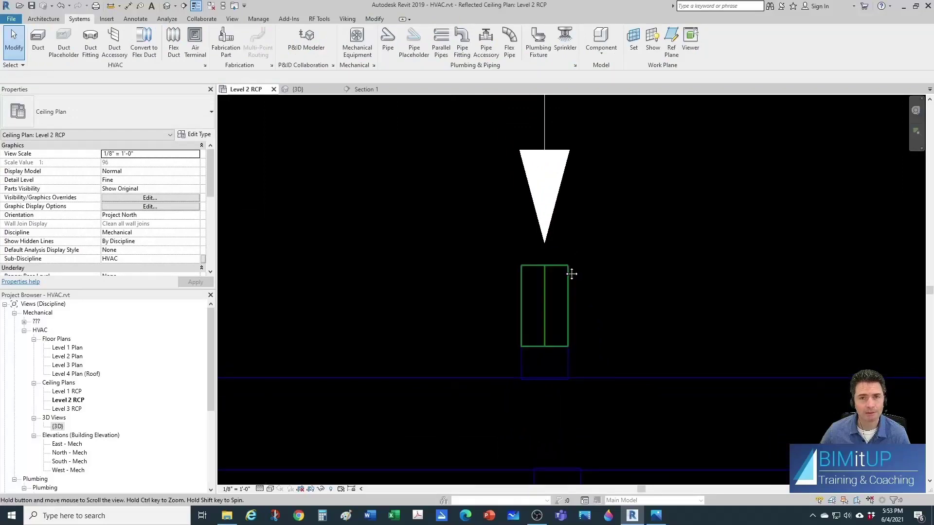
Link the lengthened tap to its diffuser centre with a 6" flex duct
middle_drag(571, 277, 567, 302)
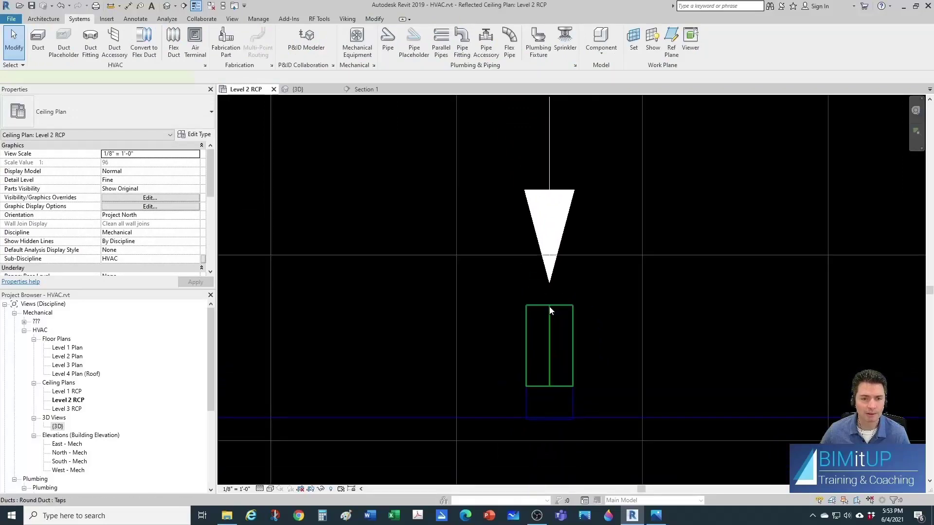
click(550, 309)
right_click(550, 310)
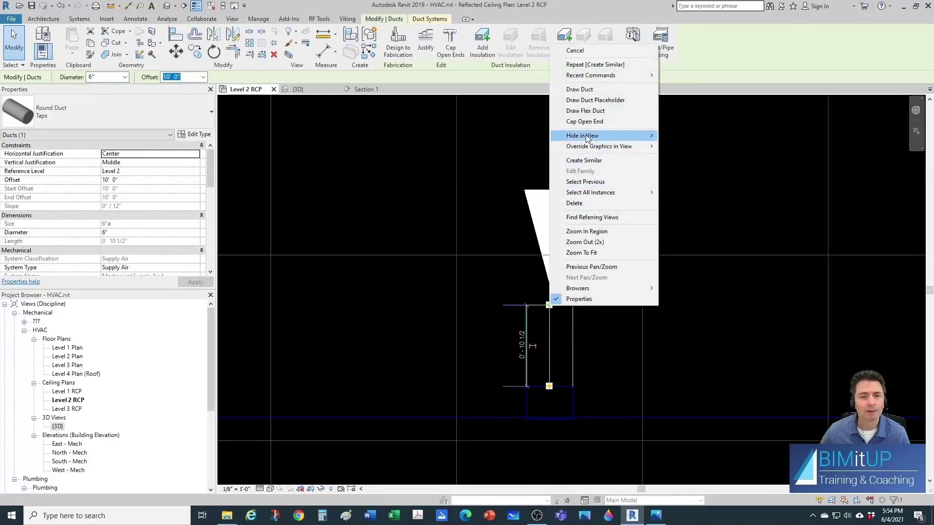
click(585, 110)
scroll(583, 312, down, 2)
middle_drag(579, 270, 584, 353)
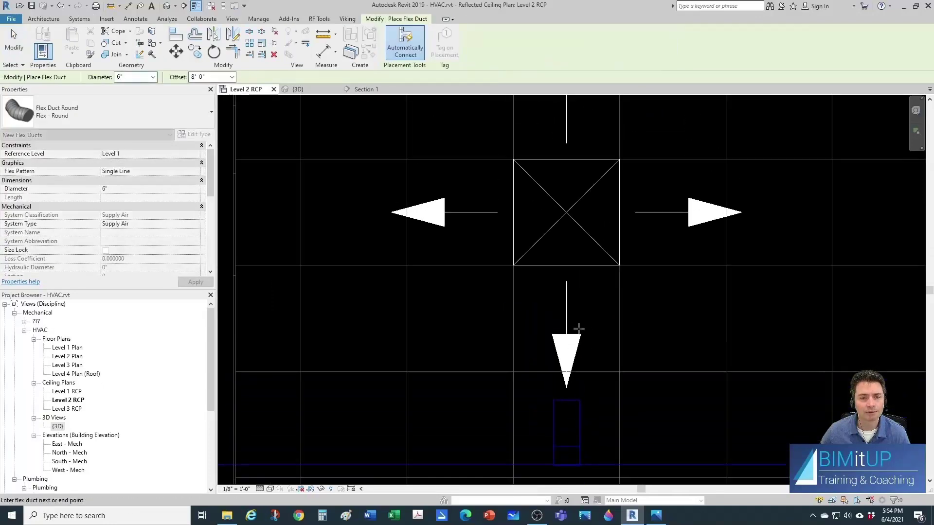
scroll(586, 335, up, 1)
key(Escape)
key(Escape)
scroll(549, 240, down, 3)
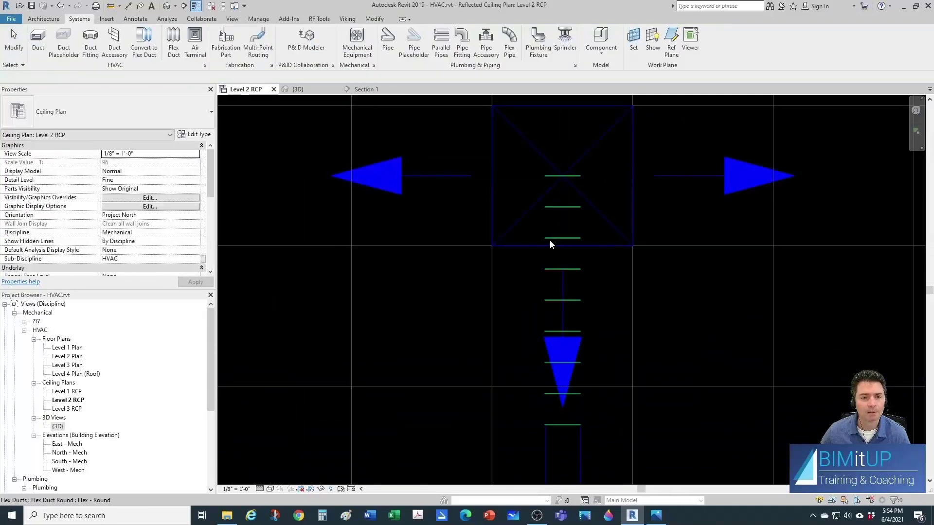
scroll(552, 361, up, 4)
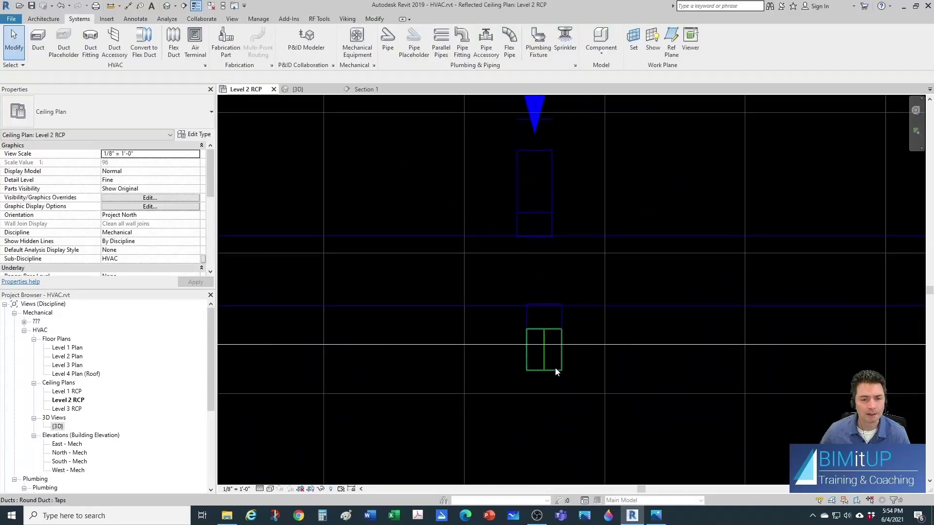
Run a flex duct from another trunk tap to its diffuser
click(543, 372)
right_click(543, 372)
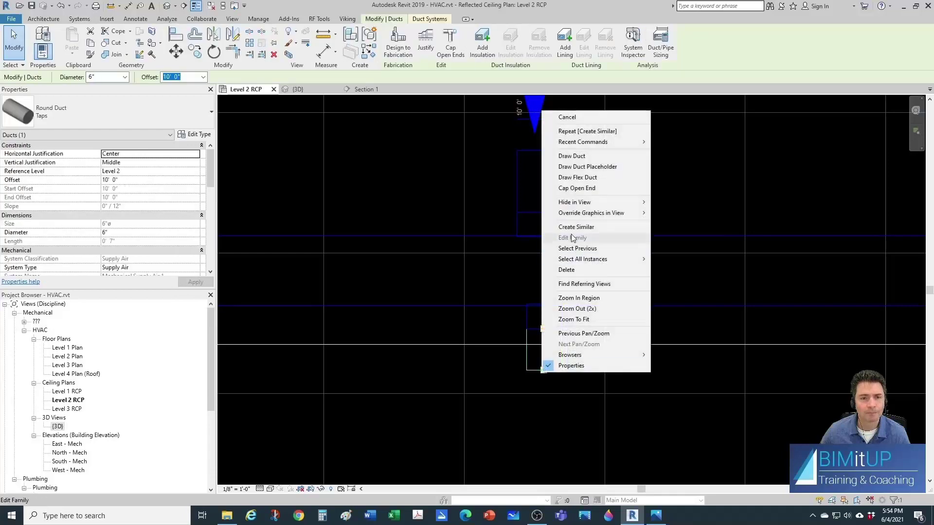
click(566, 178)
scroll(540, 432, up, 4)
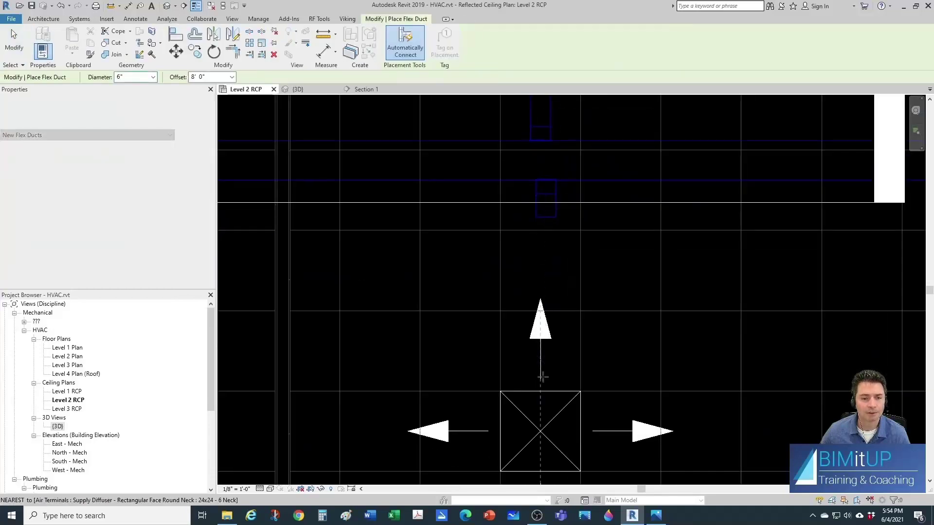
key(Escape)
key(Escape)
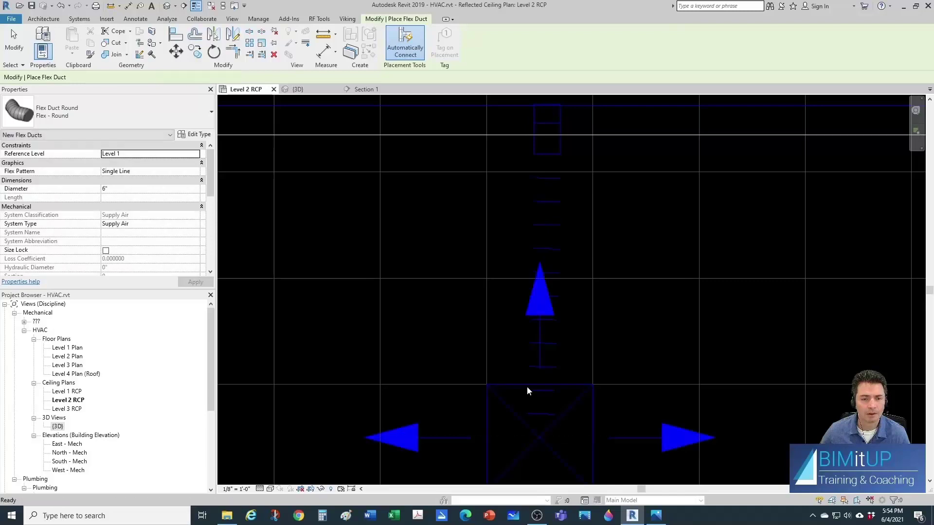
scroll(569, 294, down, 2)
scroll(585, 295, down, 4)
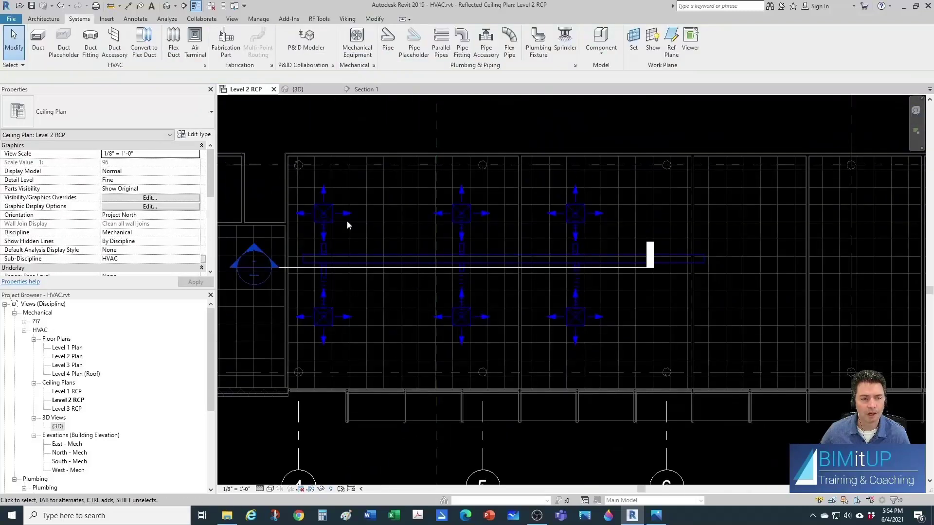
scroll(517, 304, up, 3)
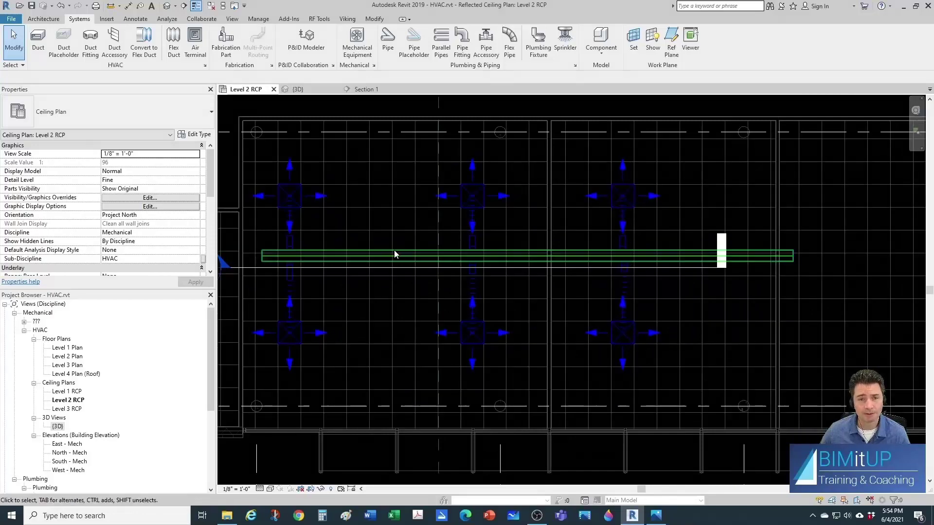
scroll(638, 263, up, 1)
middle_drag(637, 263, 687, 278)
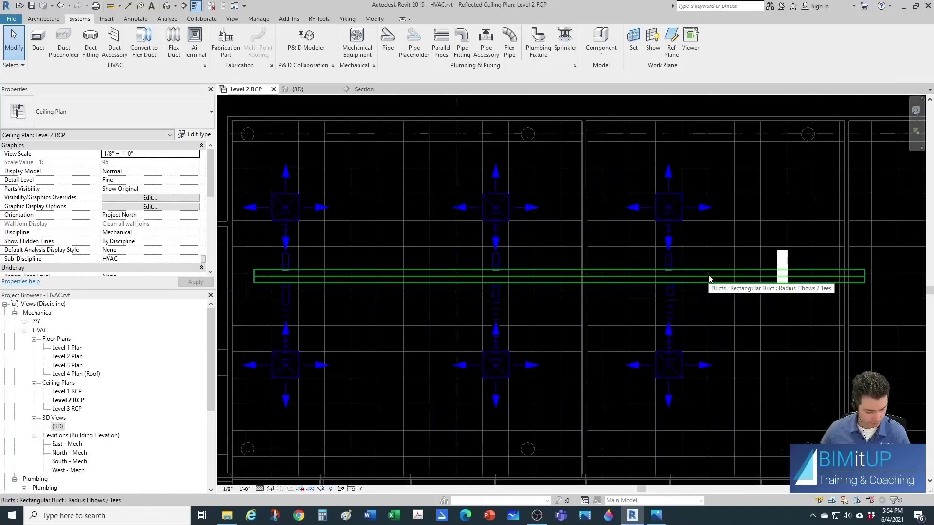
key(Tab)
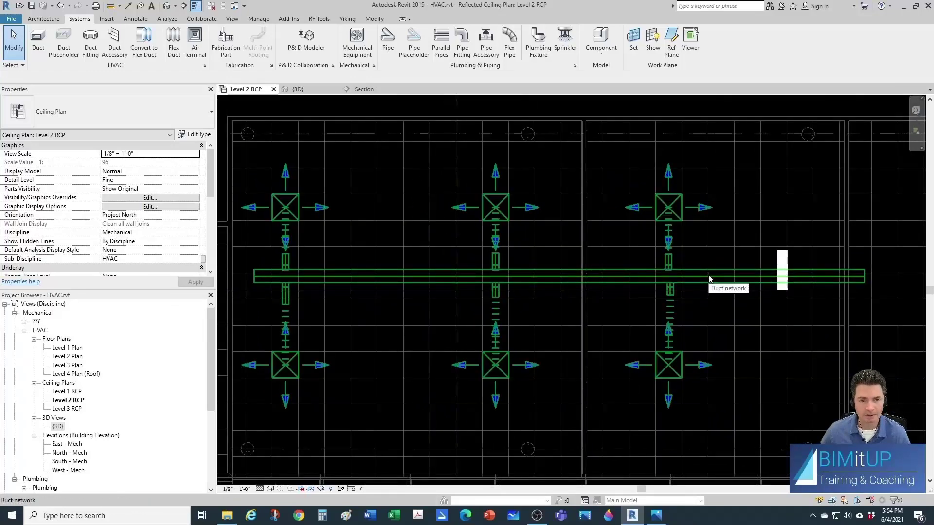
key(Tab)
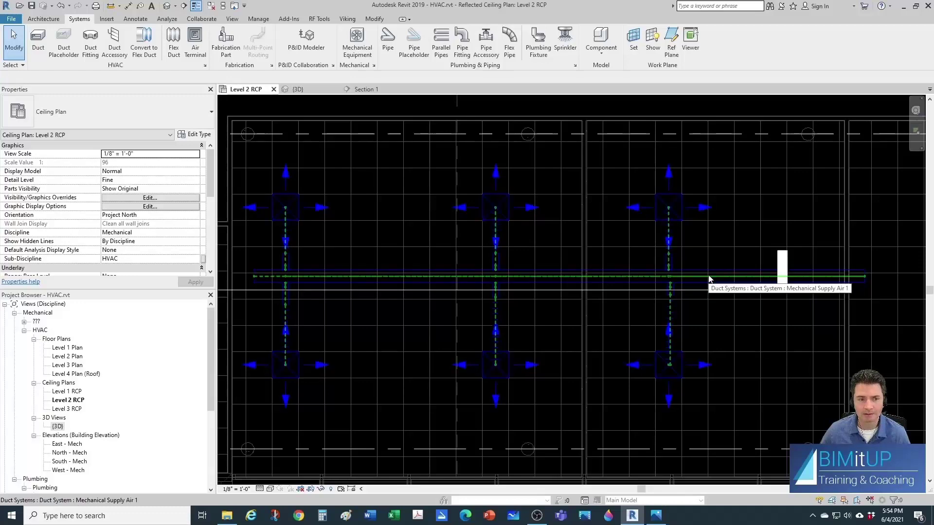
scroll(628, 287, down, 3)
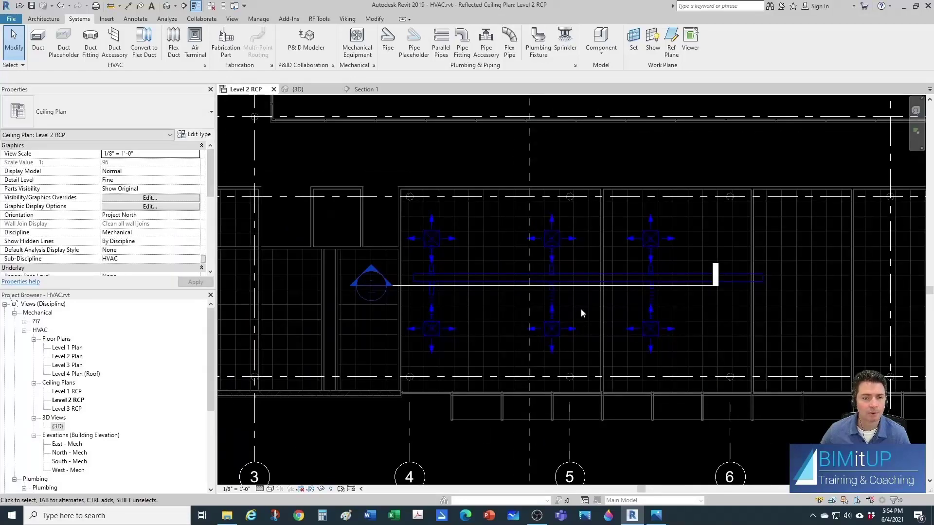
scroll(535, 319, up, 3)
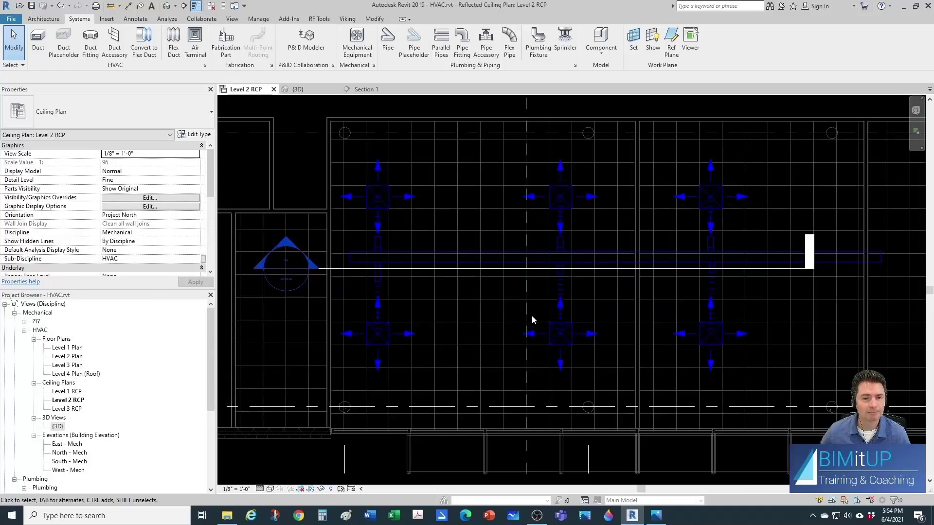
middle_drag(532, 316, 579, 359)
Bring up the ribbon's Insert tab with its link and load-family tools
scroll(432, 301, up, 2)
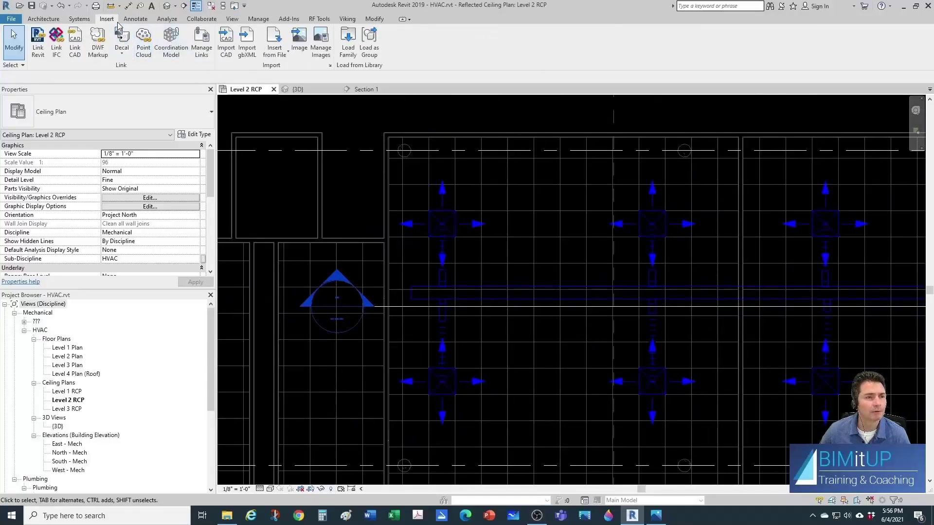
Load Balancing Damper - Round.rfa from US Imperial > Duct > Accessories > Dampers
click(338, 58)
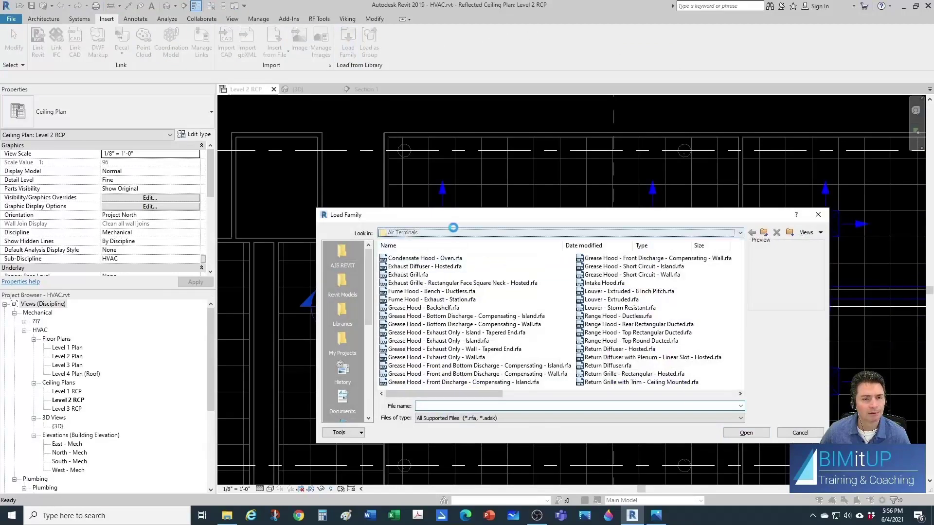
click(453, 232)
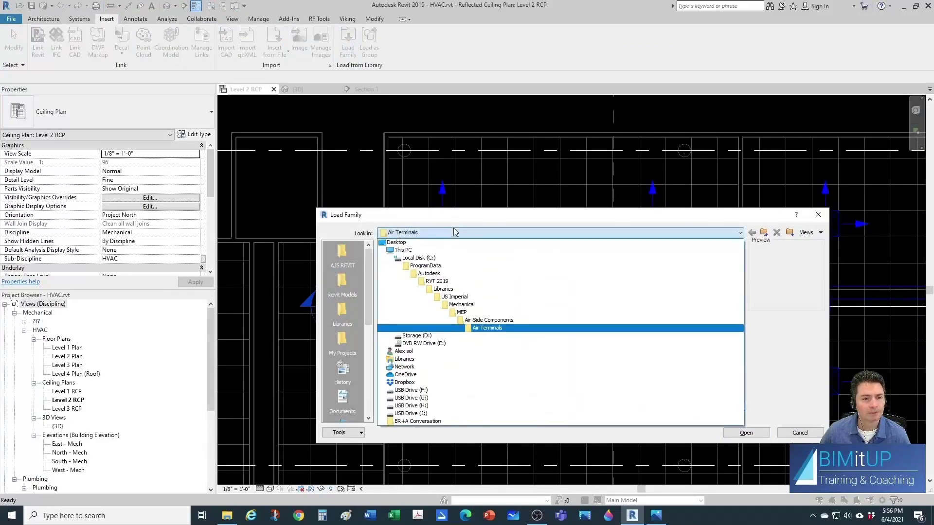
click(463, 297)
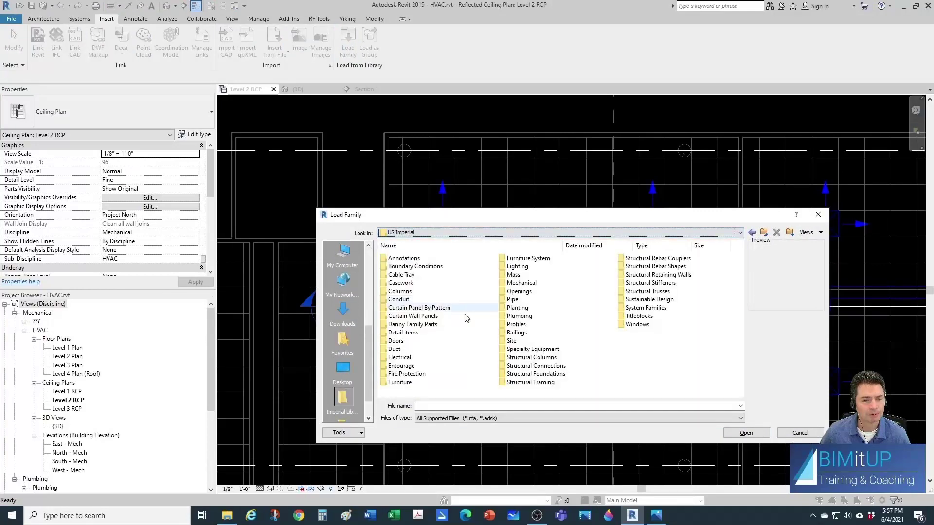
double_click(395, 349)
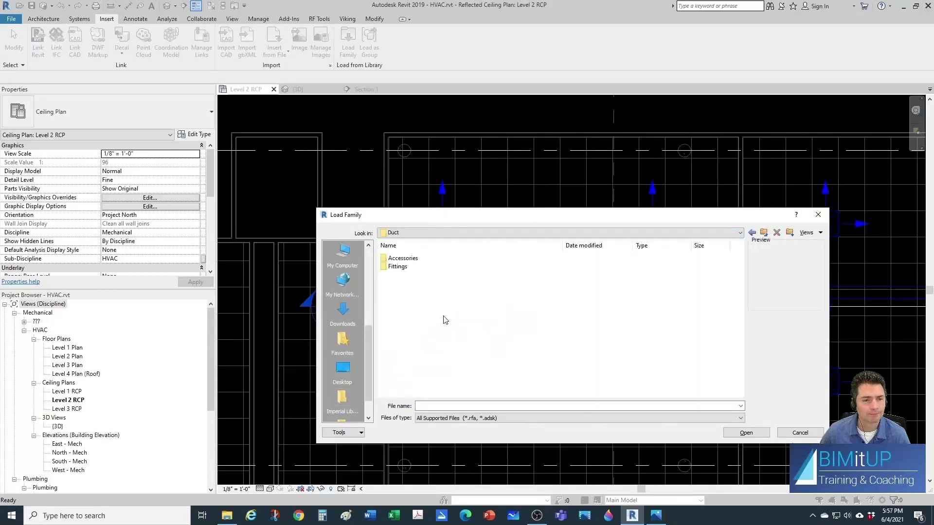
double_click(402, 258)
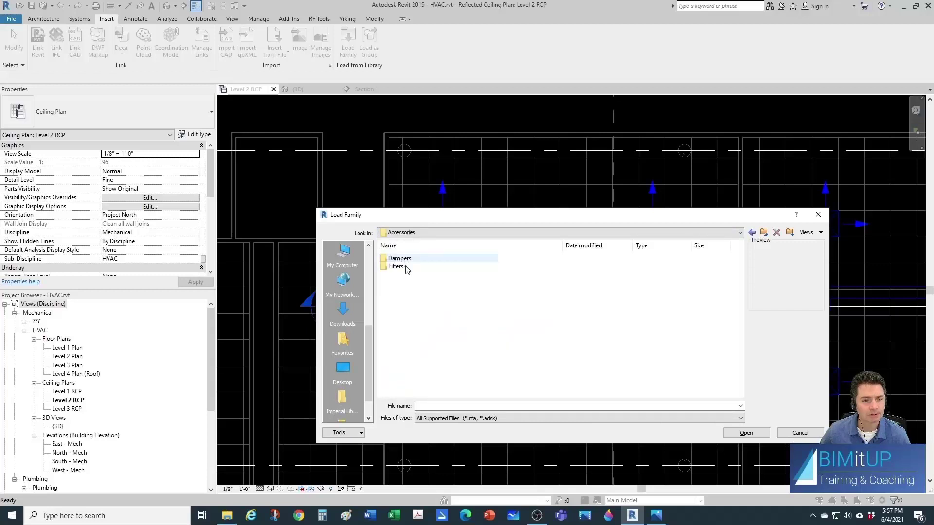
double_click(408, 260)
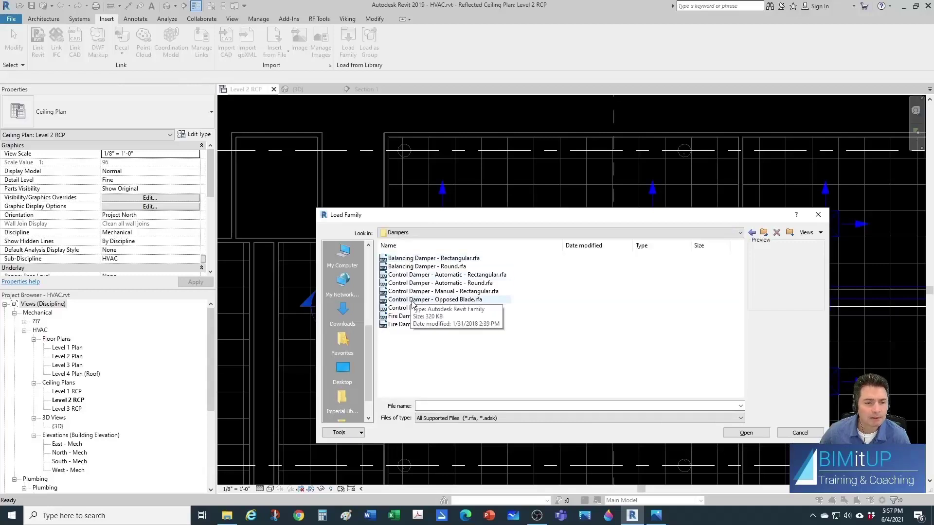
click(411, 268)
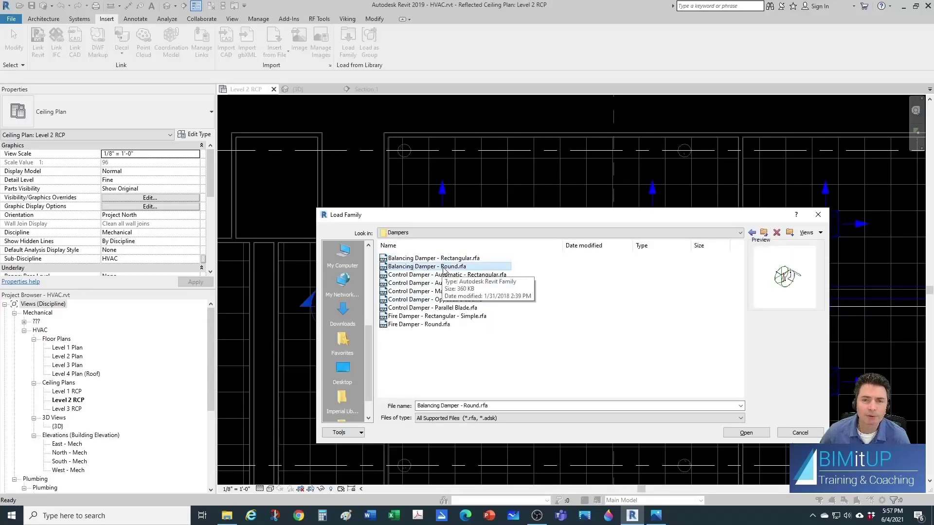
click(749, 432)
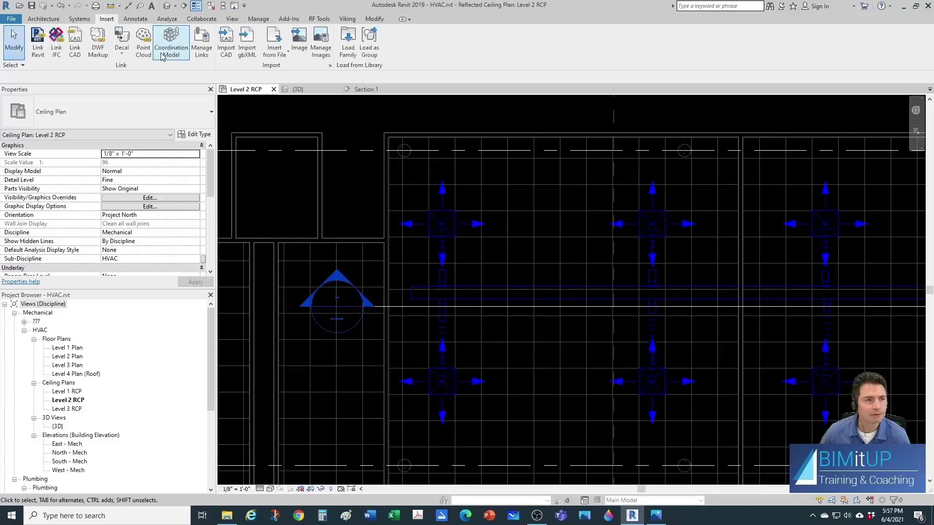
Start Component (CM) with the Balancing Damper - Round: Standard type
scroll(151, 49, up, 2)
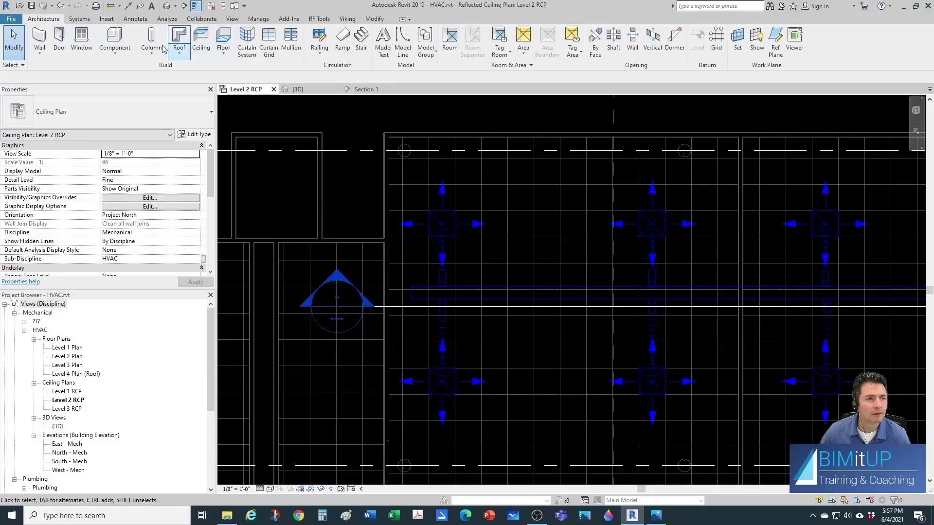
key(c)
key(m)
scroll(447, 282, up, 3)
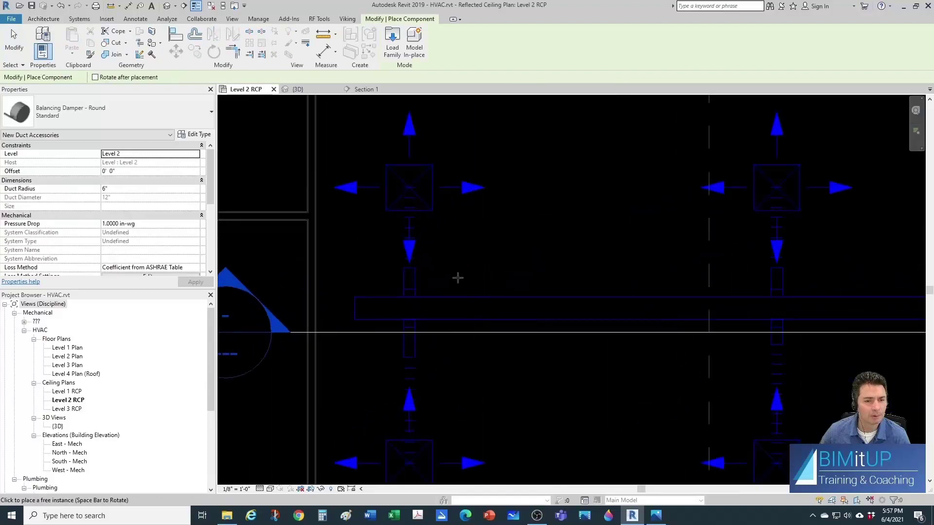
scroll(447, 282, up, 4)
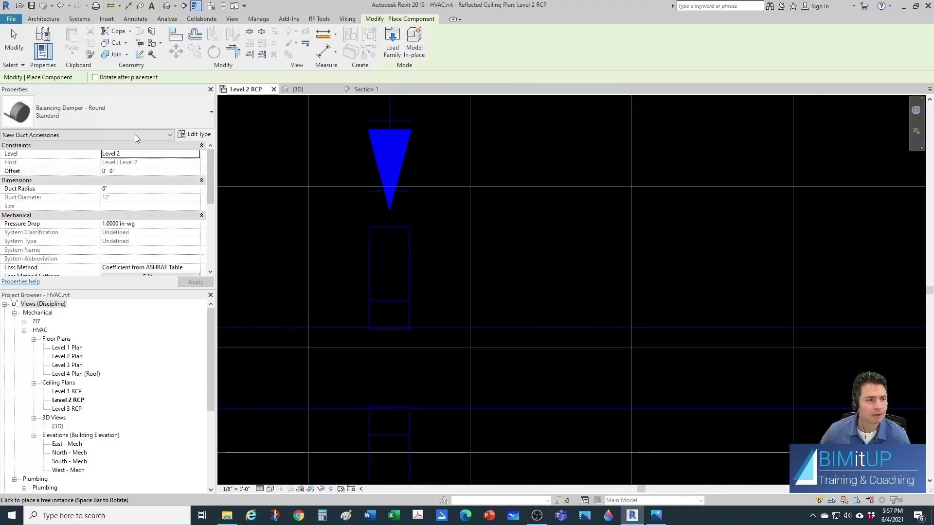
click(115, 114)
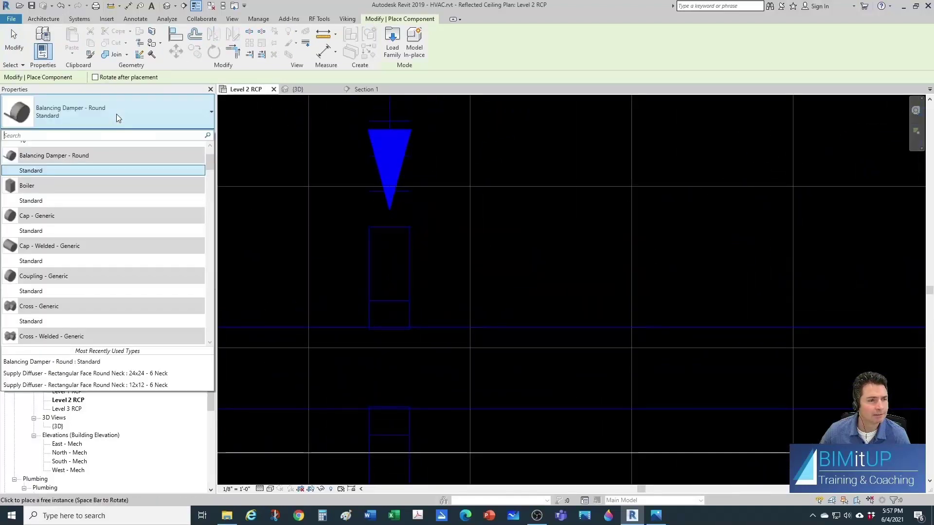
click(39, 172)
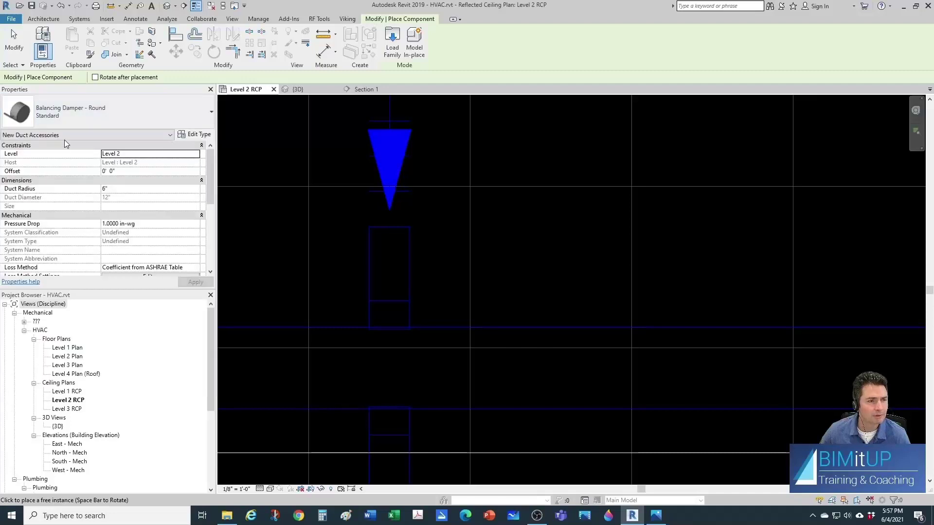
scroll(383, 264, up, 1)
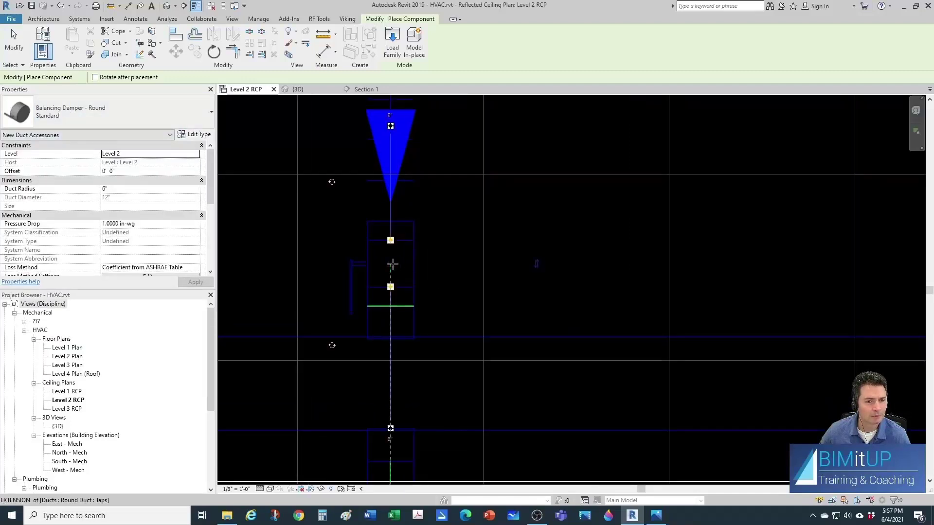
key(Escape)
key(Escape)
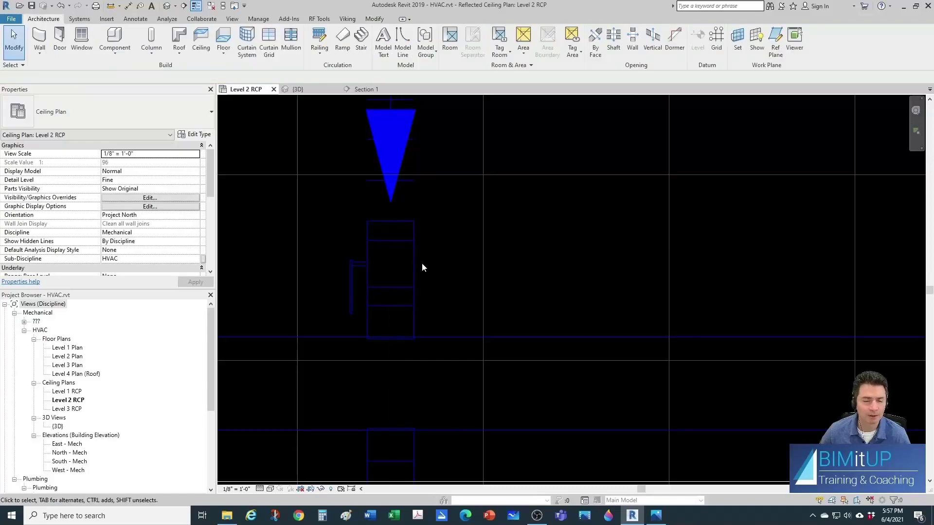
scroll(422, 261, down, 2)
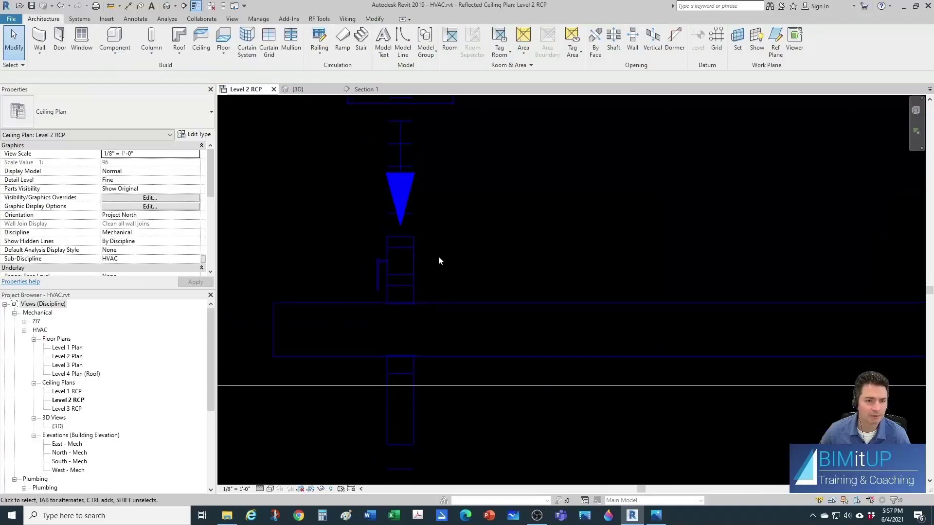
Use Create Similar (CS) on the existing damper to place one midway on a branch duct
click(414, 263)
key(c)
key(s)
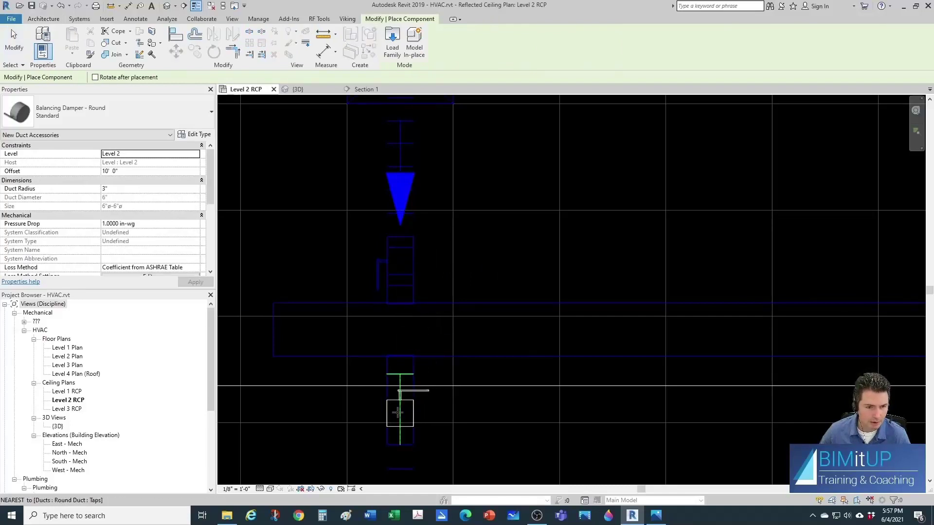
scroll(438, 340, down, 4)
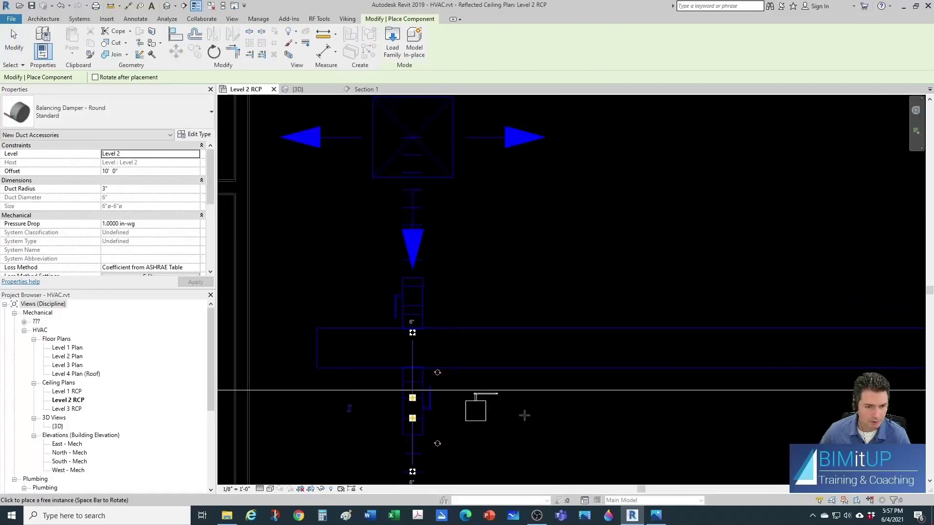
scroll(539, 272, up, 4)
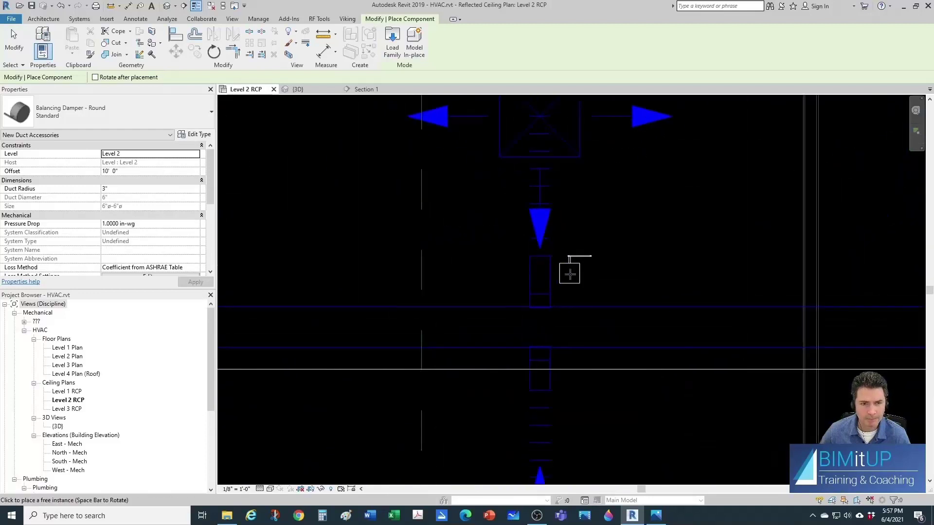
click(530, 276)
Place another balancing damper on the next diffuser branch duct
scroll(501, 271, down, 3)
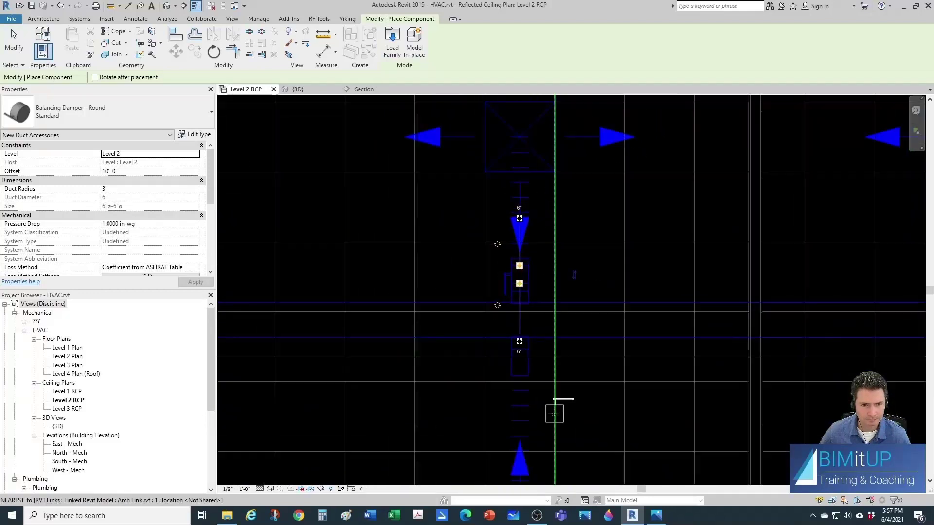
scroll(534, 380, up, 4)
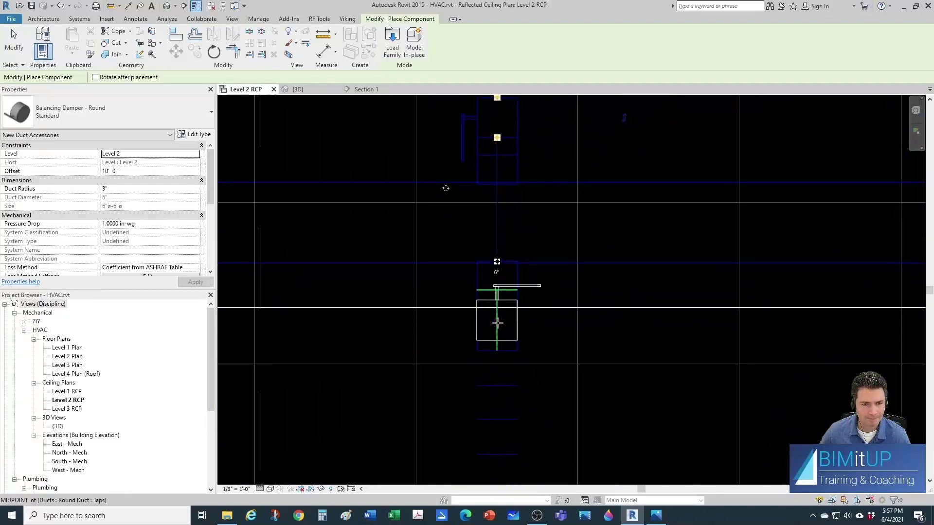
scroll(632, 350, down, 3)
middle_drag(642, 355, 426, 325)
scroll(646, 271, down, 3)
scroll(611, 214, up, 6)
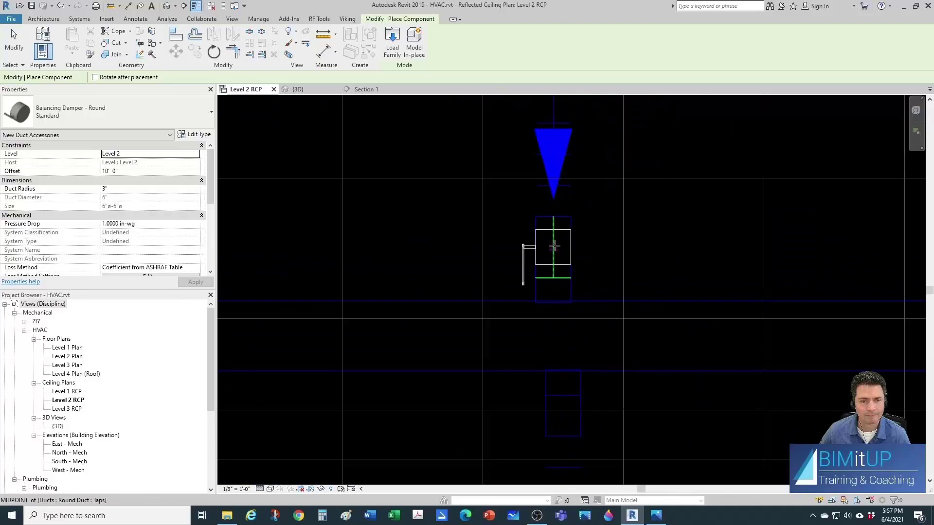
click(554, 247)
Add a further balancing damper on another branch tap duct
scroll(581, 231, down, 2)
middle_drag(599, 374, 592, 360)
scroll(567, 217, down, 2)
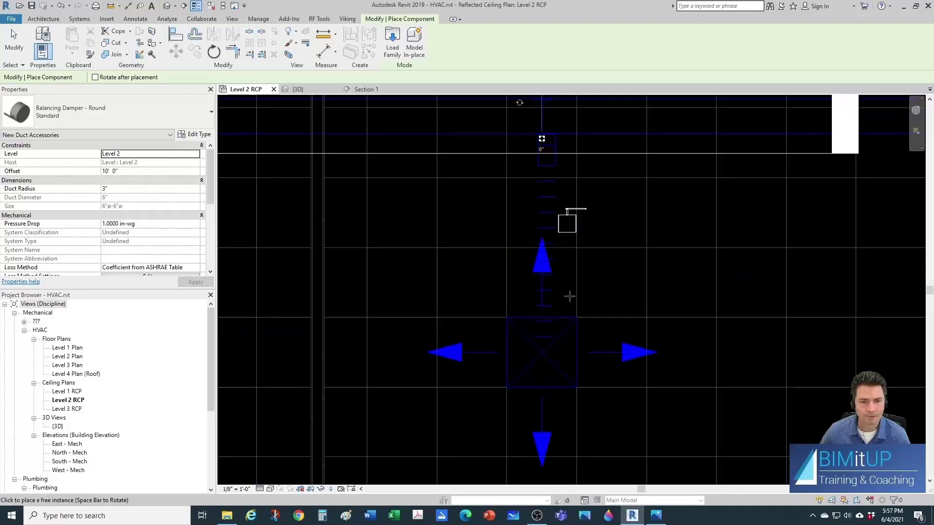
scroll(575, 292, up, 3)
scroll(548, 204, up, 2)
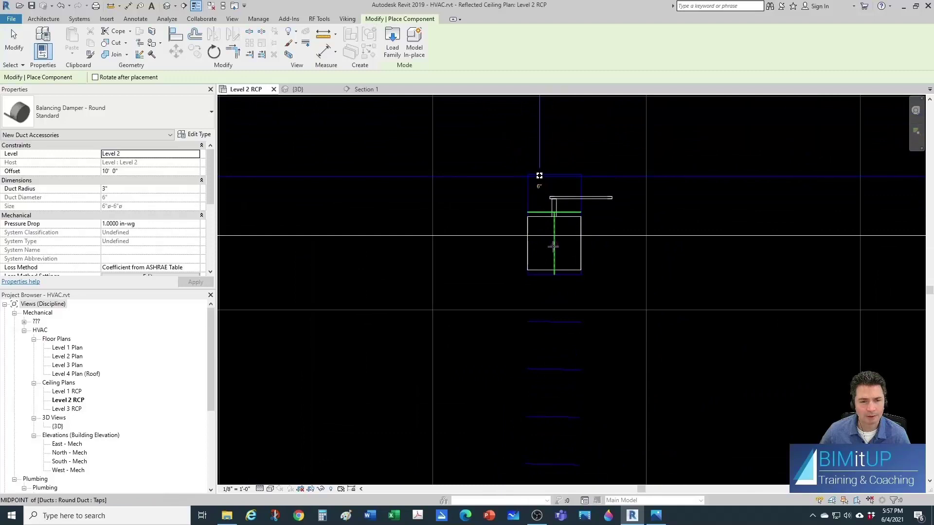
click(553, 246)
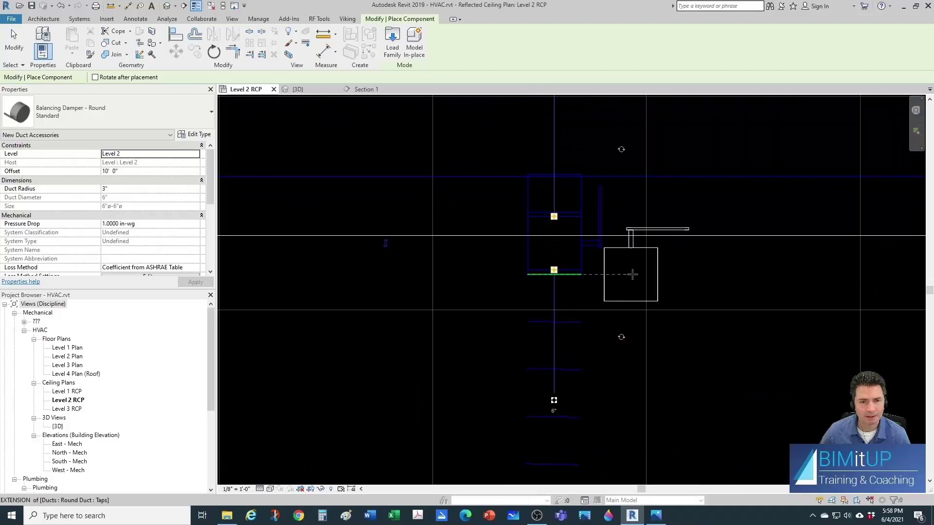
scroll(635, 275, down, 2)
key(Escape)
key(Escape)
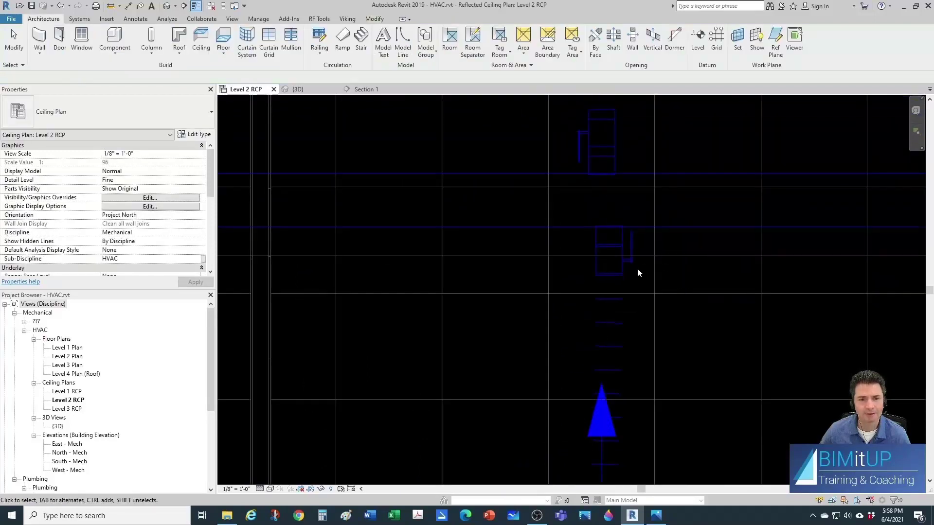
scroll(636, 272, down, 3)
scroll(610, 223, up, 2)
scroll(604, 220, down, 1)
middle_drag(392, 202, 452, 231)
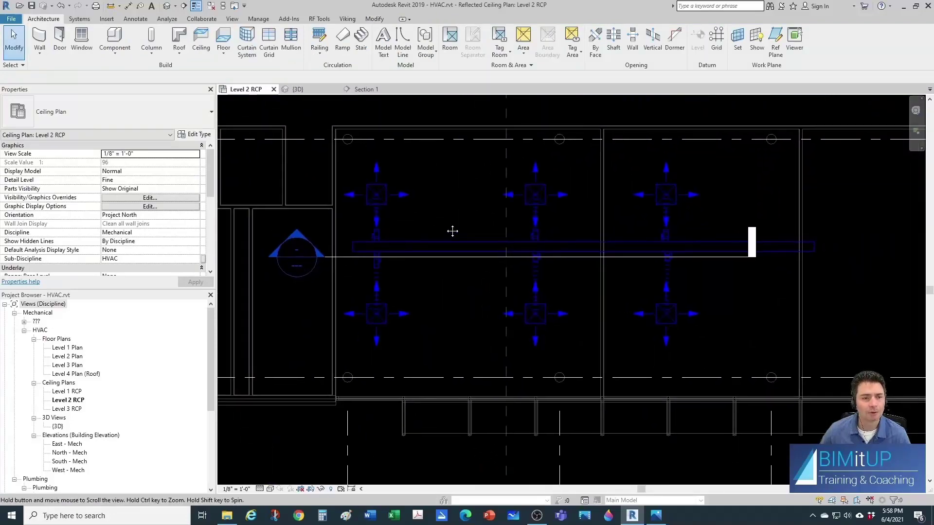
scroll(375, 220, up, 2)
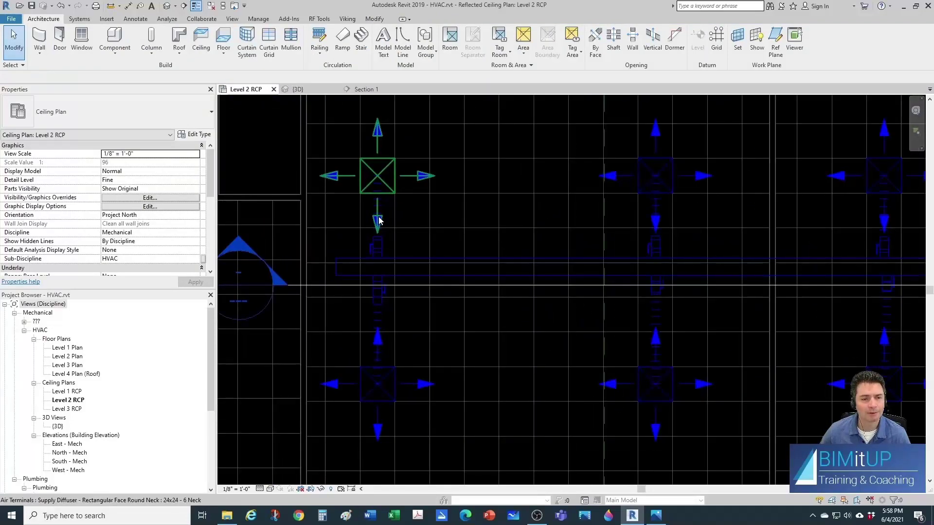
scroll(608, 369, down, 2)
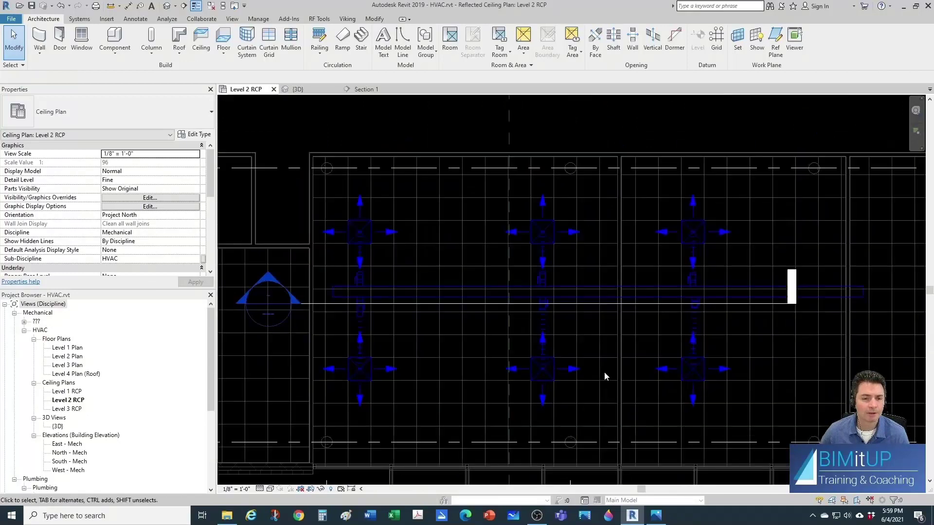